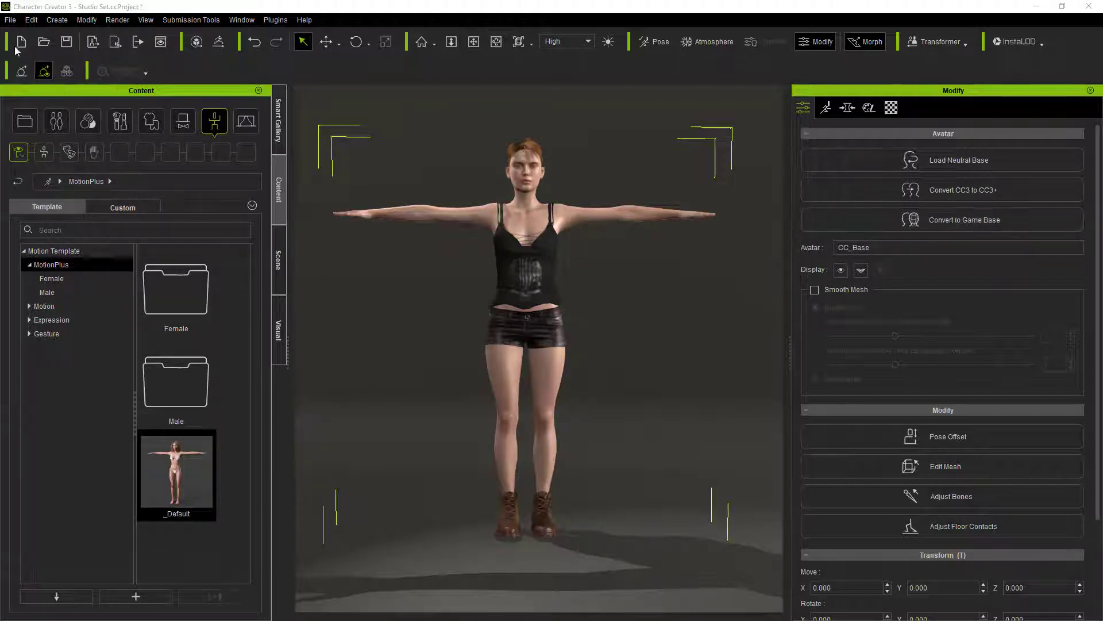
- Set up a clothed-character FBX export using the Current Pose for the included motion
click(10, 20)
mouse_move(57, 128)
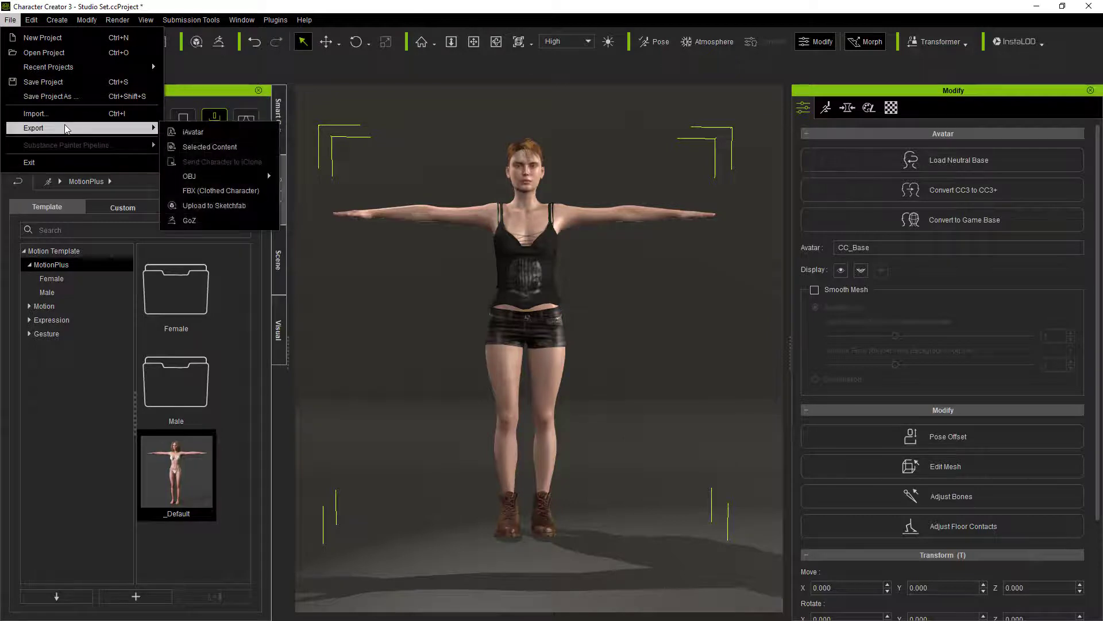
click(196, 175)
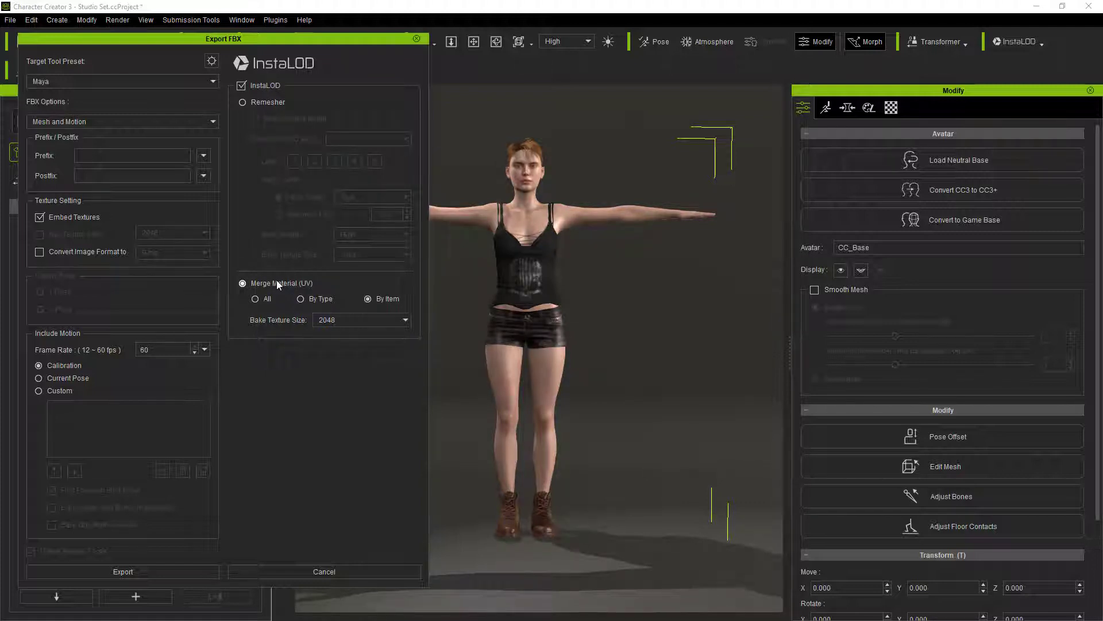
click(84, 379)
drag(121, 41, 125, 28)
click(98, 108)
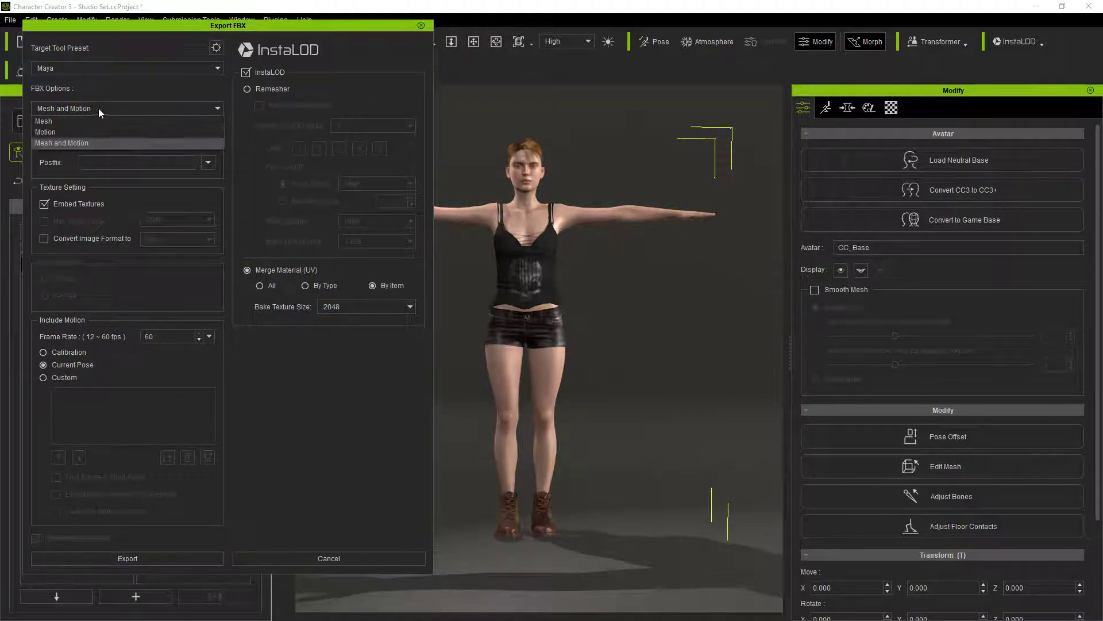
click(135, 90)
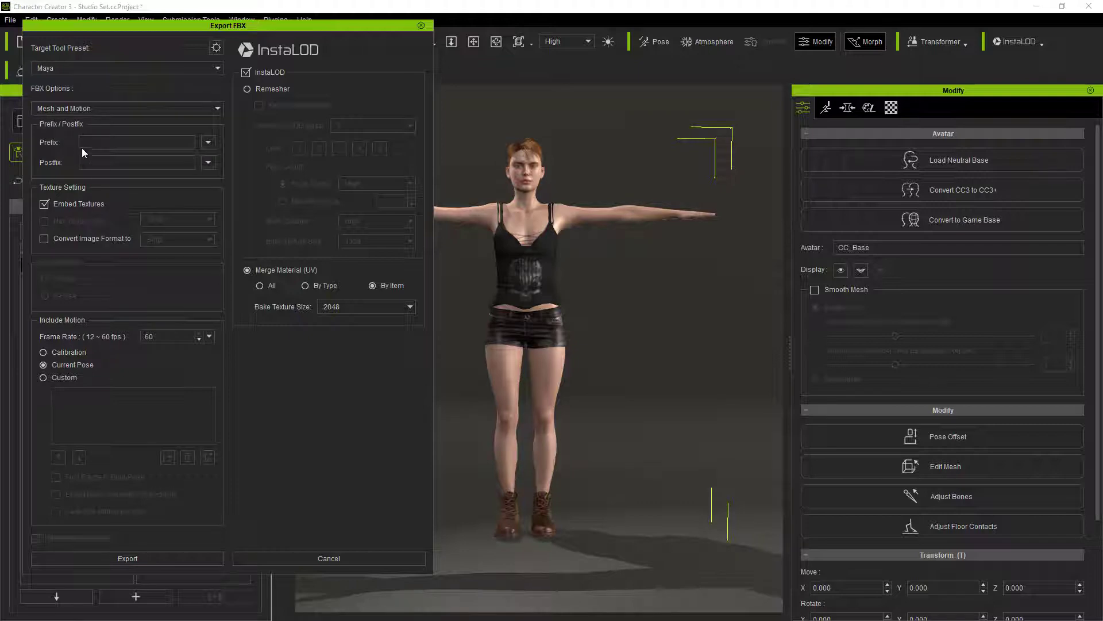
- Export the character to the ReallusionExports folder as an FBX file named womanBase
click(198, 554)
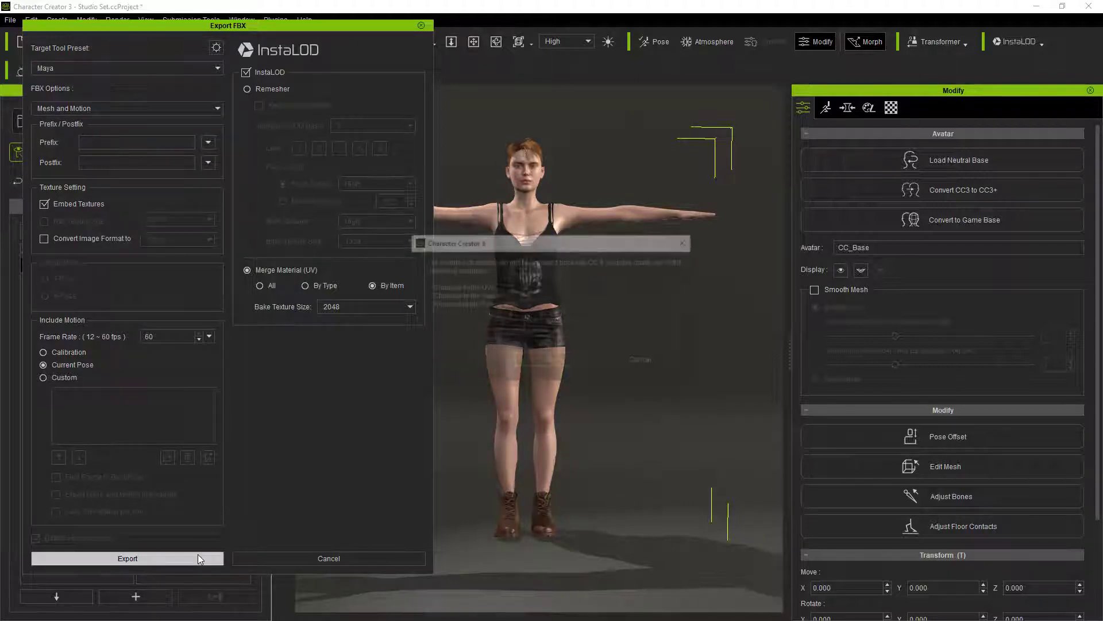
click(550, 361)
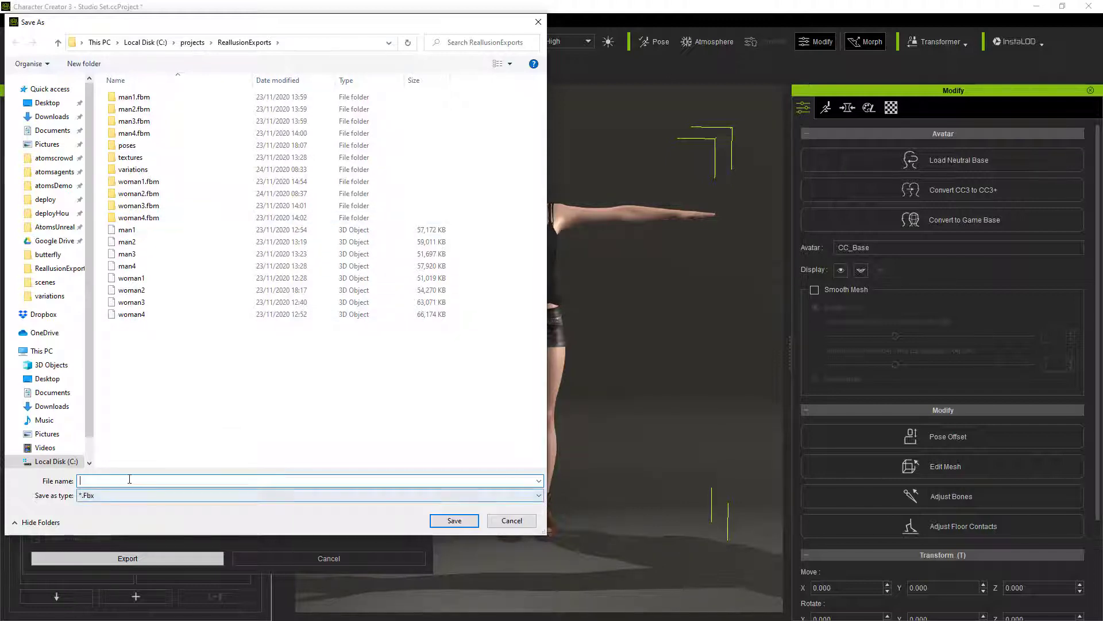
text(womanBase)
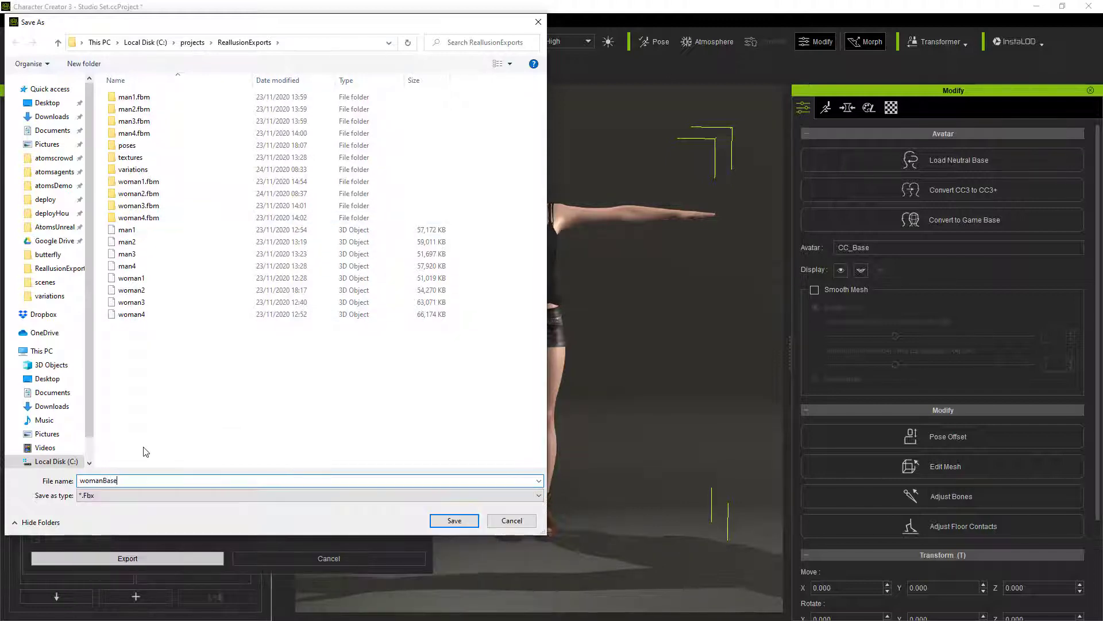
key(Return)
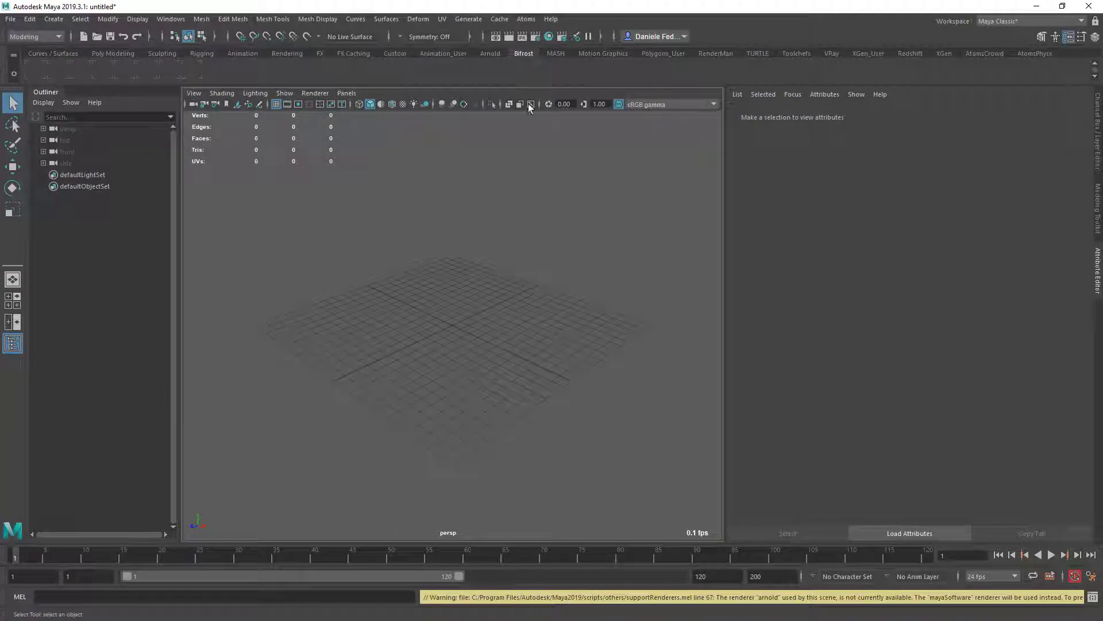
- Switch to Maya and import womanBase.Fbx as an agent type with the Reallusion Character Creator Importer
click(526, 19)
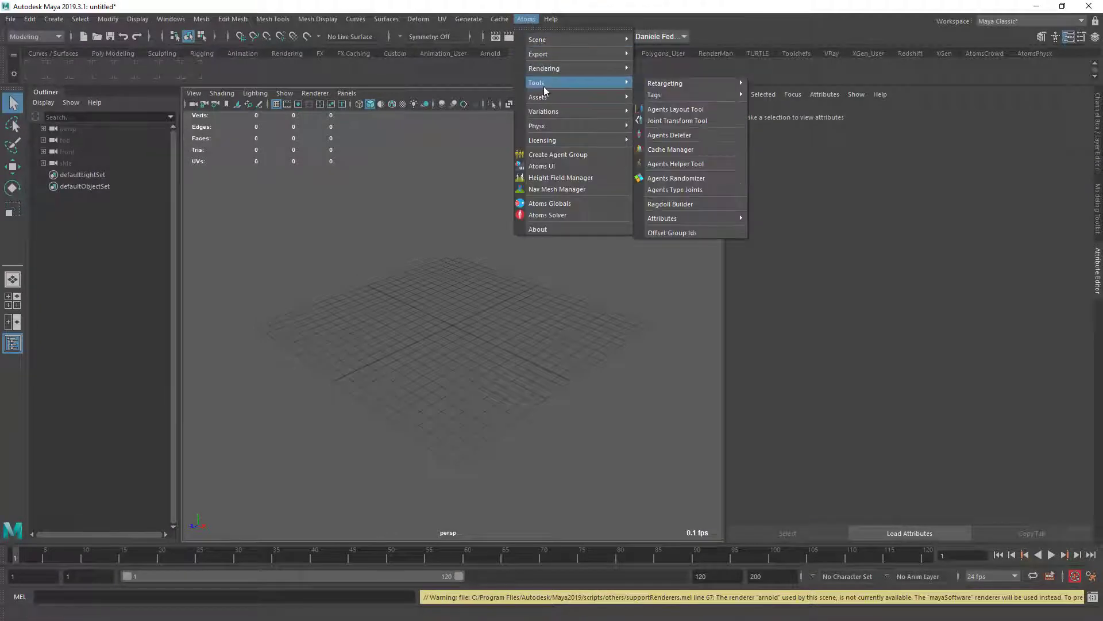
mouse_move(546, 98)
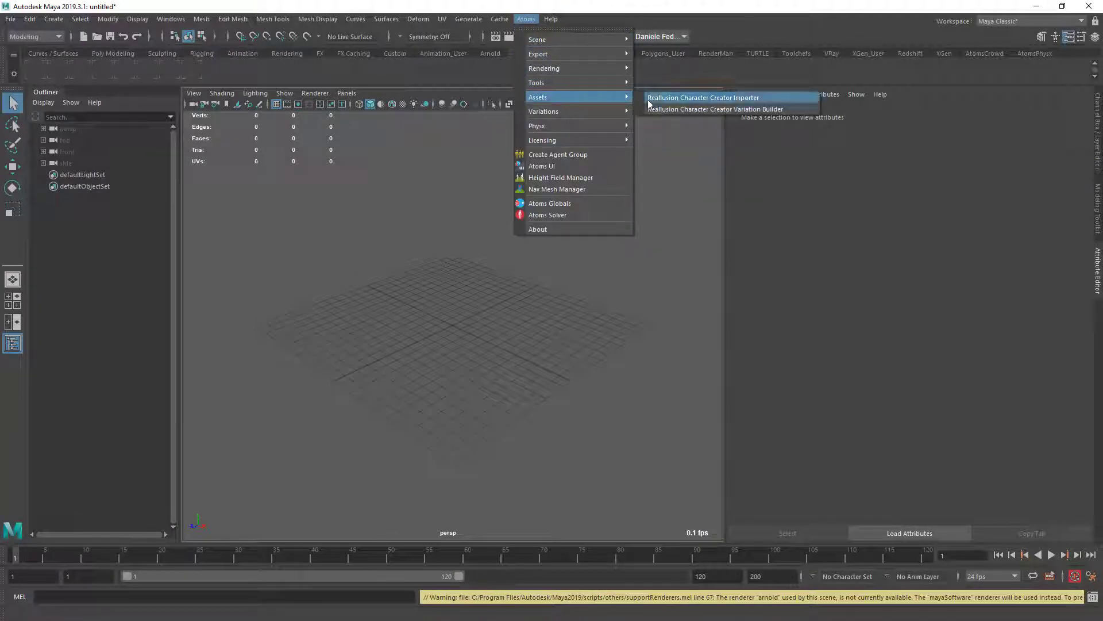
click(731, 99)
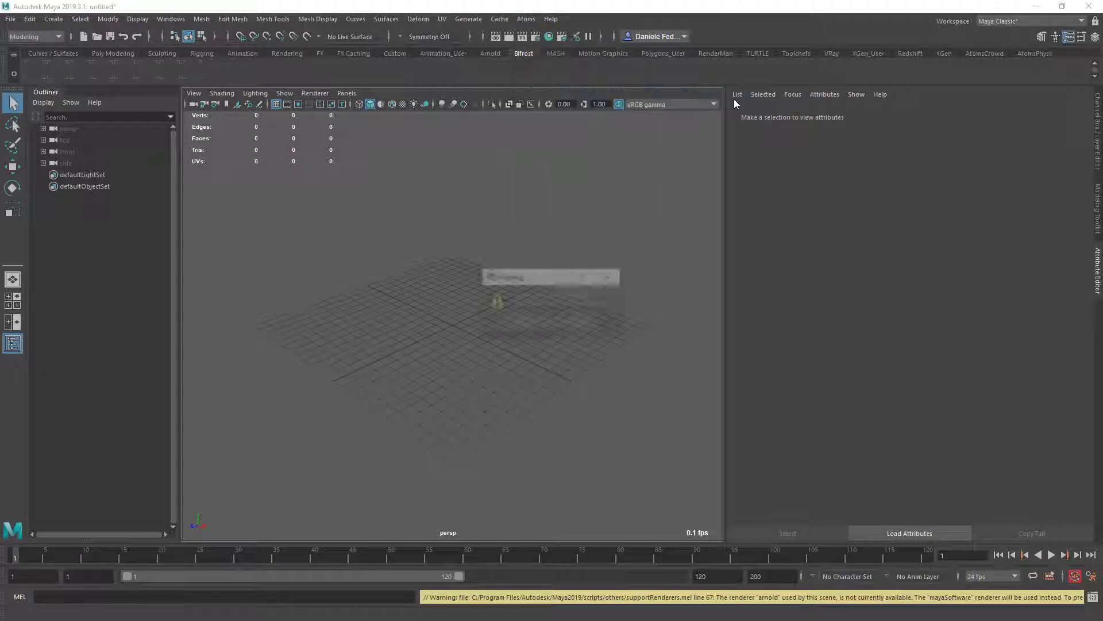
click(519, 321)
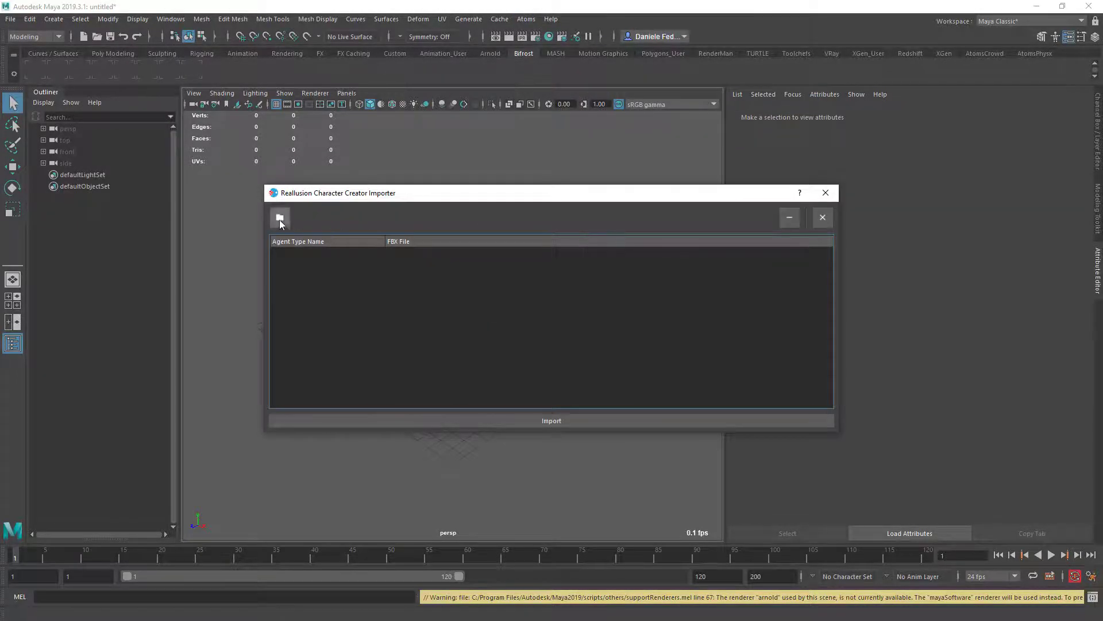
click(279, 217)
click(506, 453)
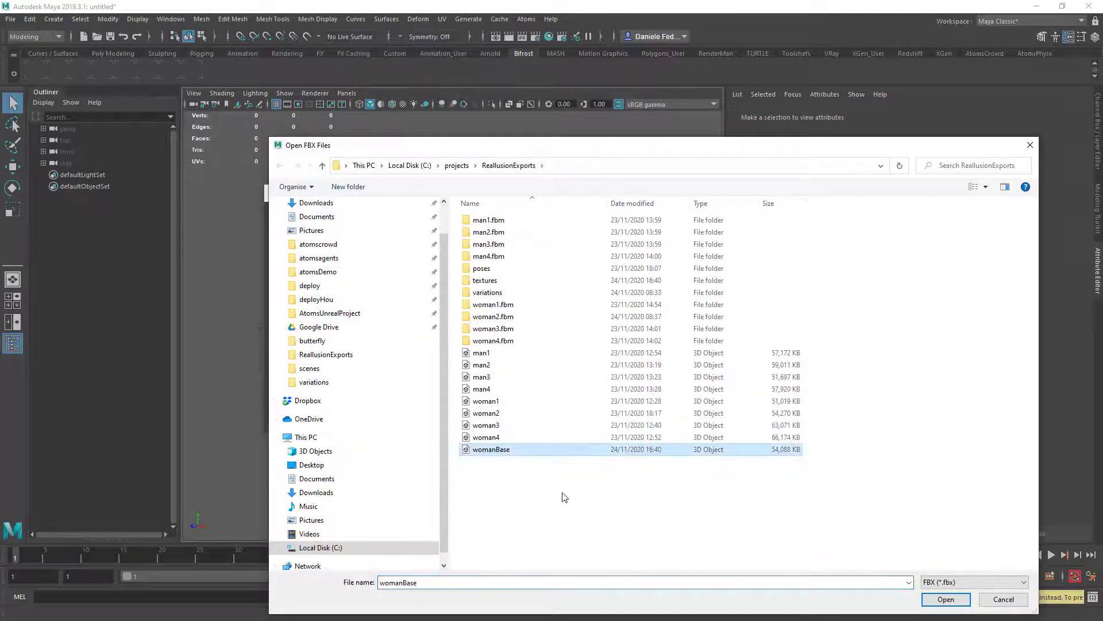
click(948, 604)
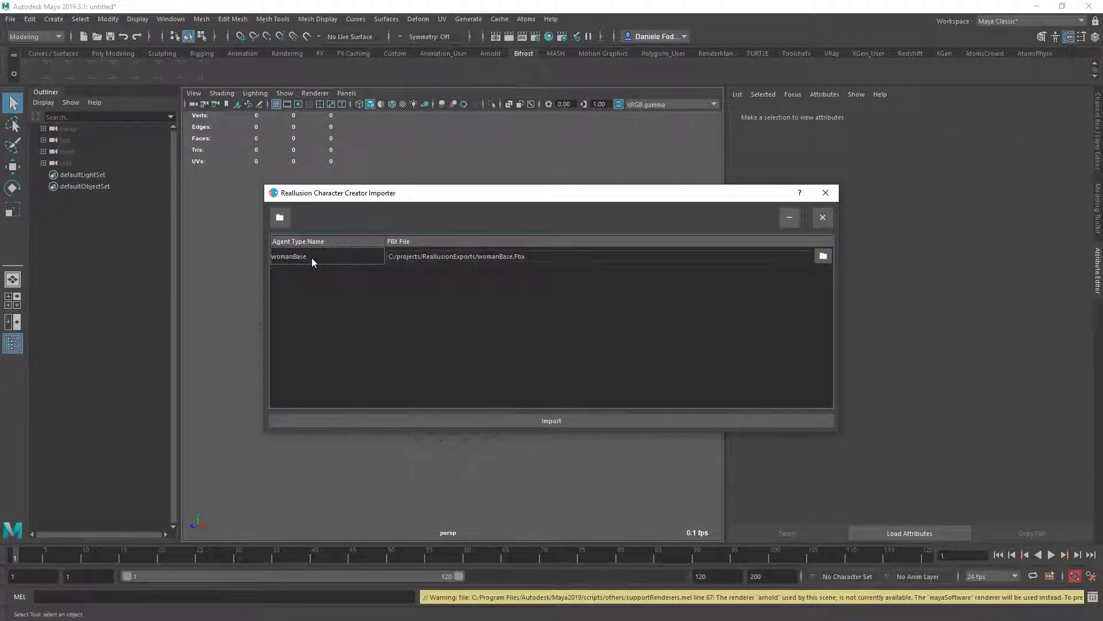
click(561, 423)
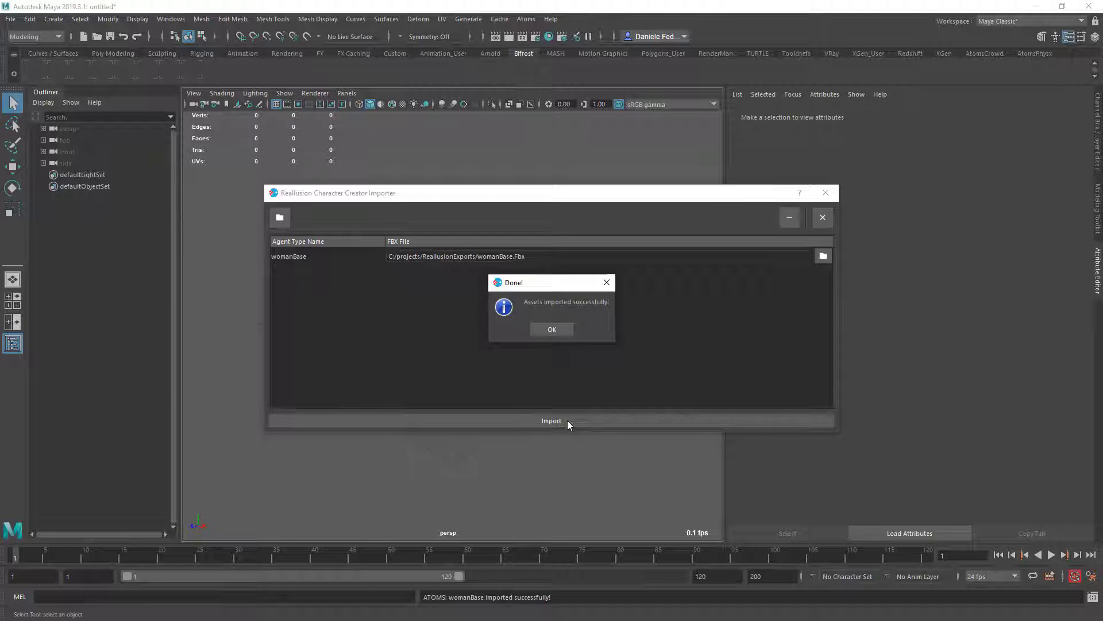
click(560, 333)
click(826, 193)
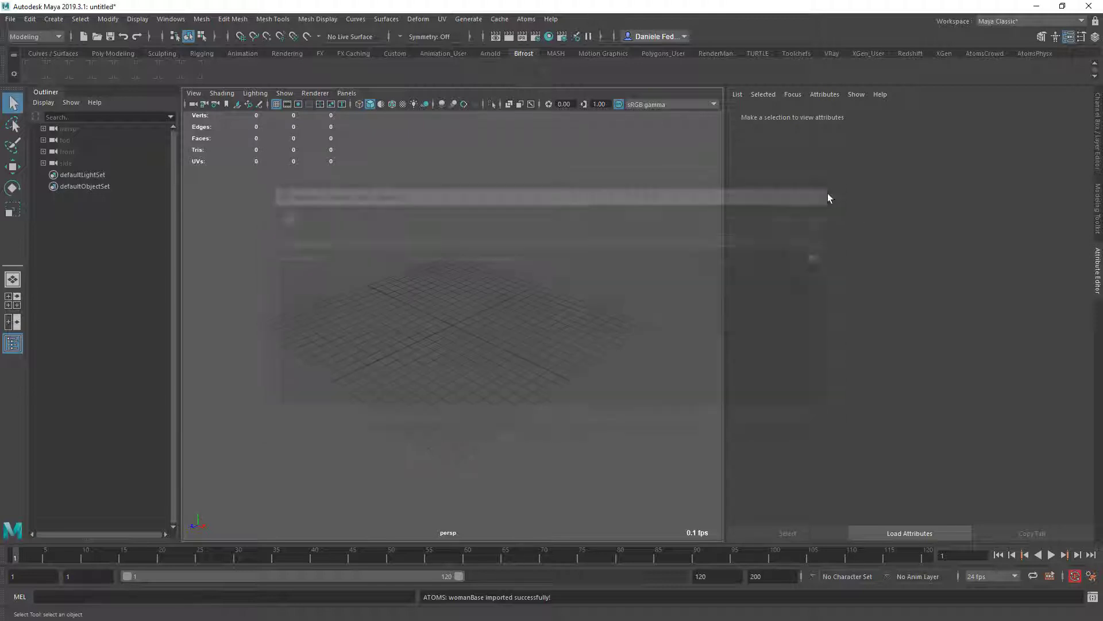
- Examine the skeleton file and skin path of the womanBase agent type in the Atoms Editor
click(526, 19)
click(561, 162)
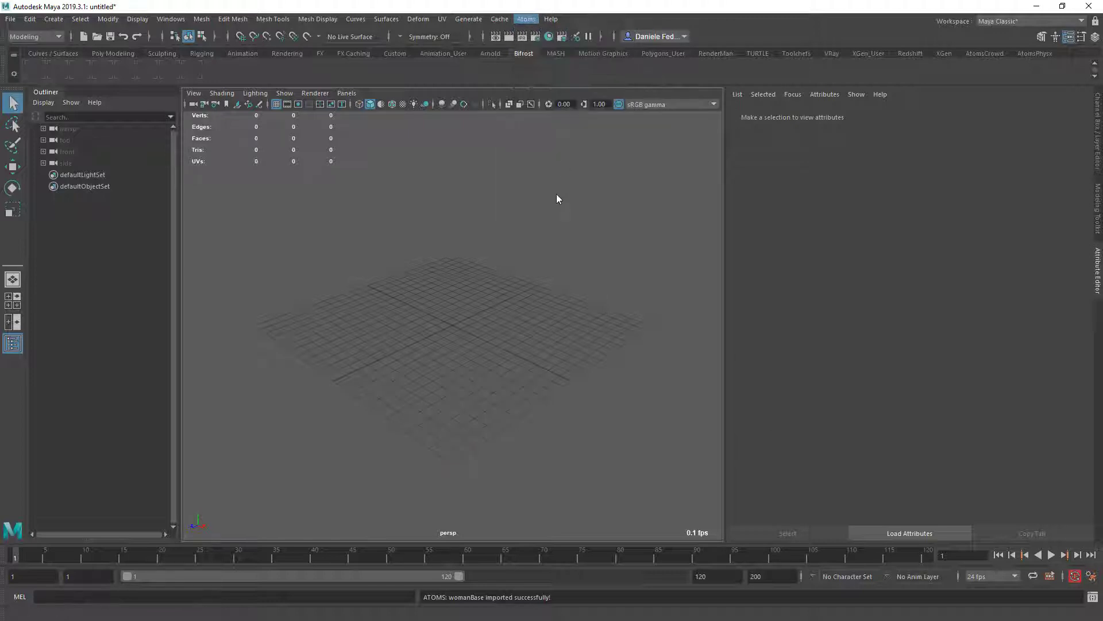
click(336, 154)
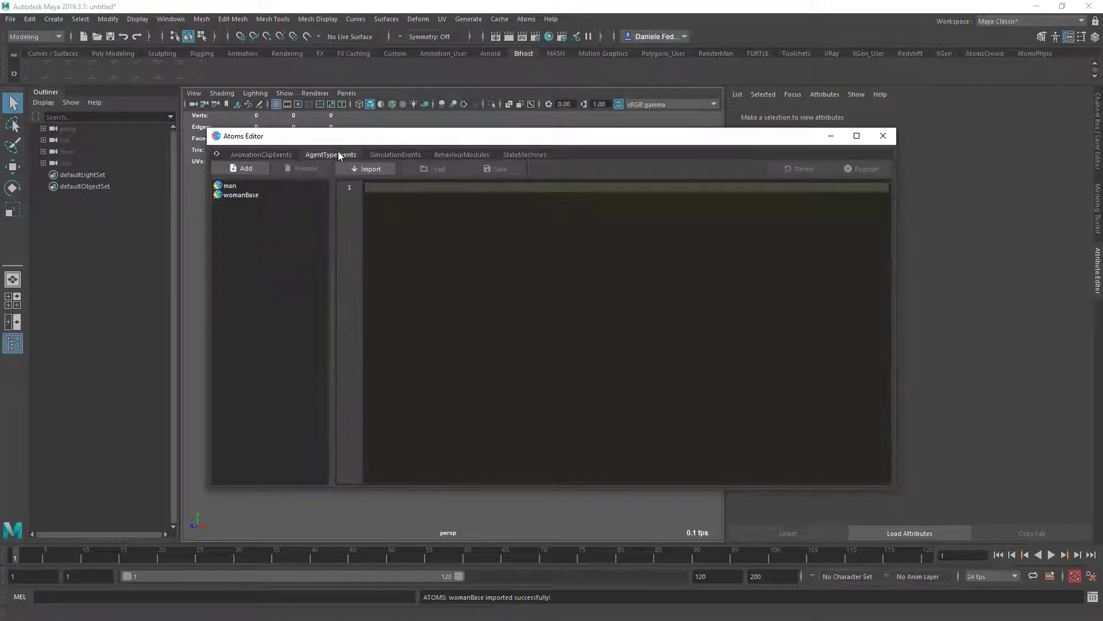
click(241, 195)
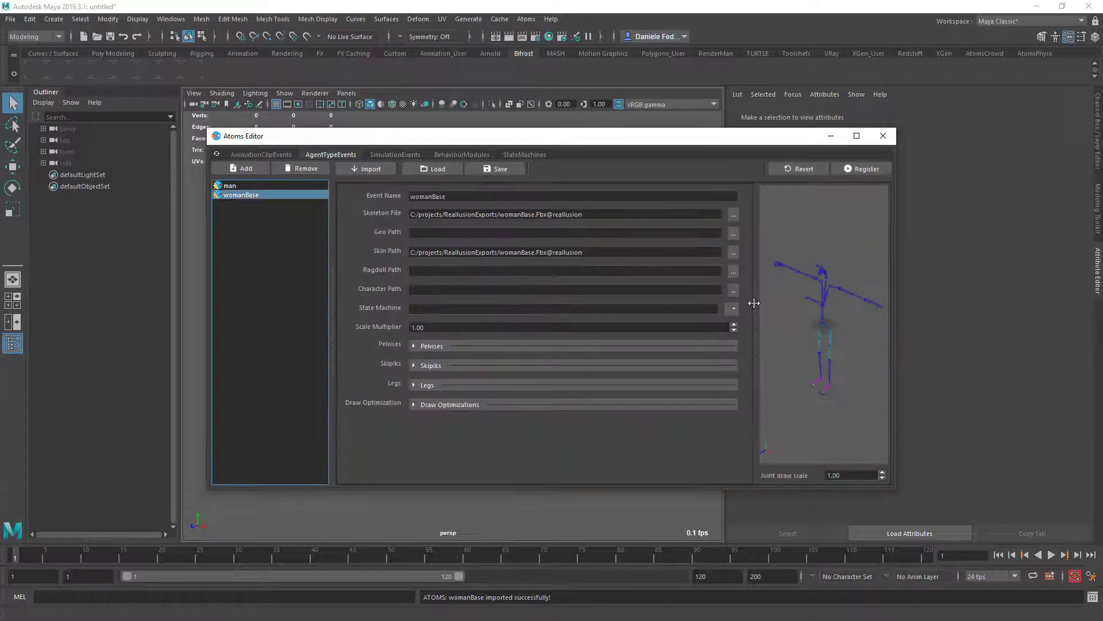
drag(754, 303, 848, 308)
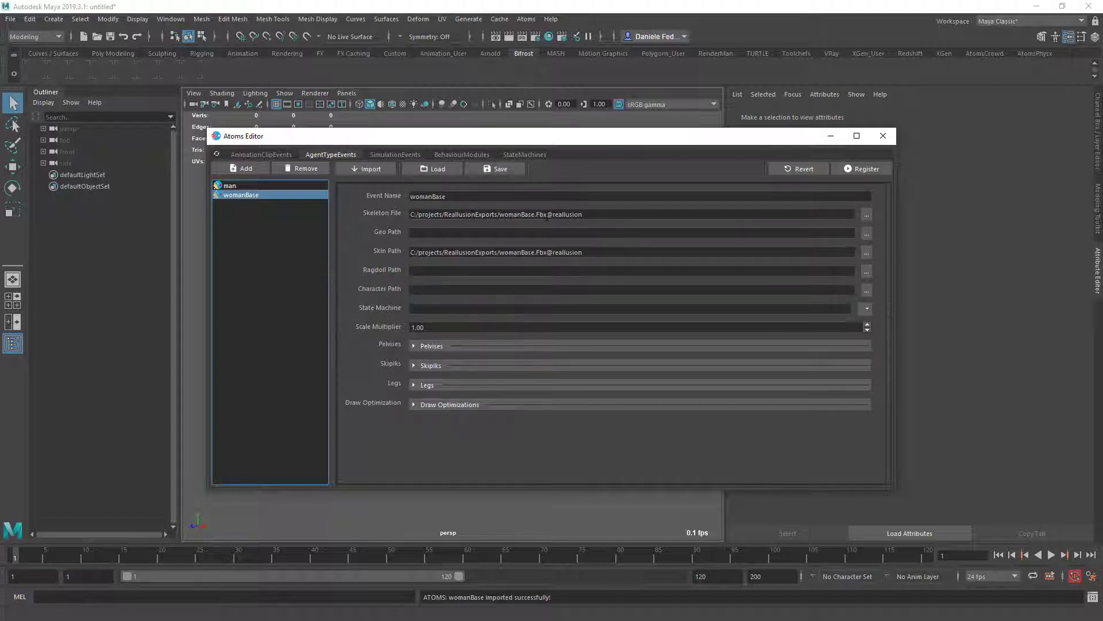
click(547, 216)
key(End)
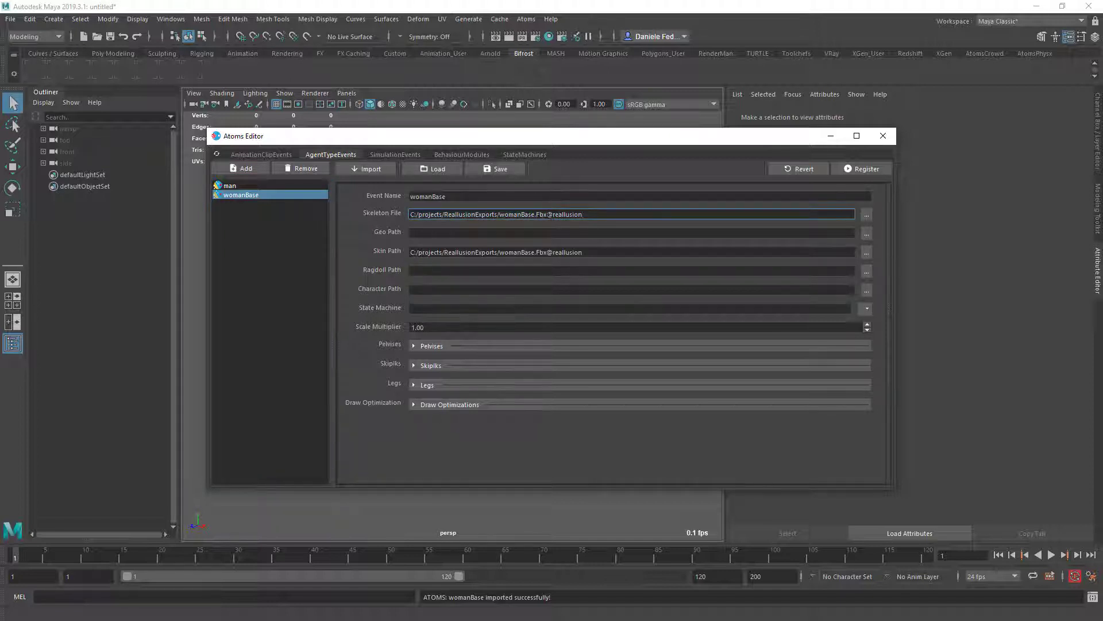
drag(546, 216, 583, 216)
click(576, 252)
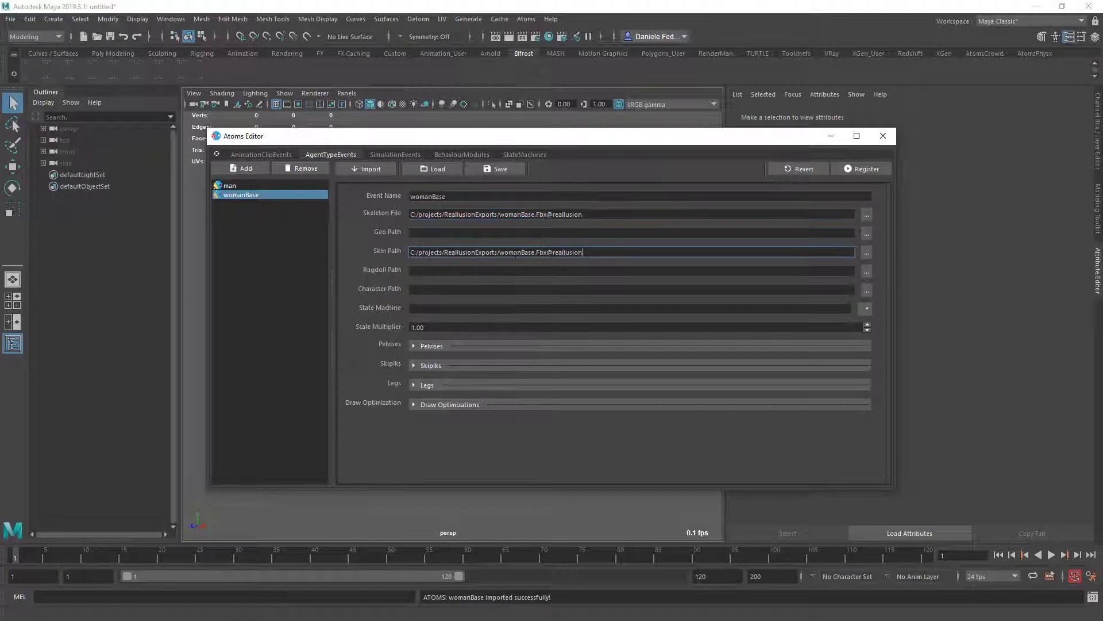
- Move the Atoms Editor aside, create an Atoms agent group and add a gridLayout behaviour module to it
drag(626, 142, 0, 148)
click(527, 19)
click(562, 154)
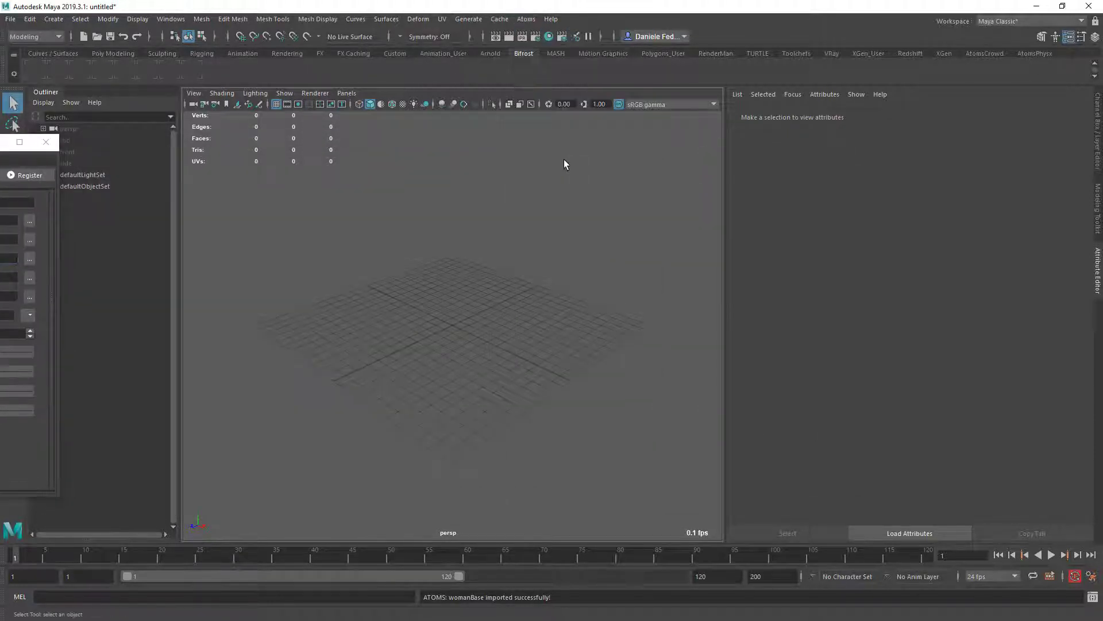
click(757, 354)
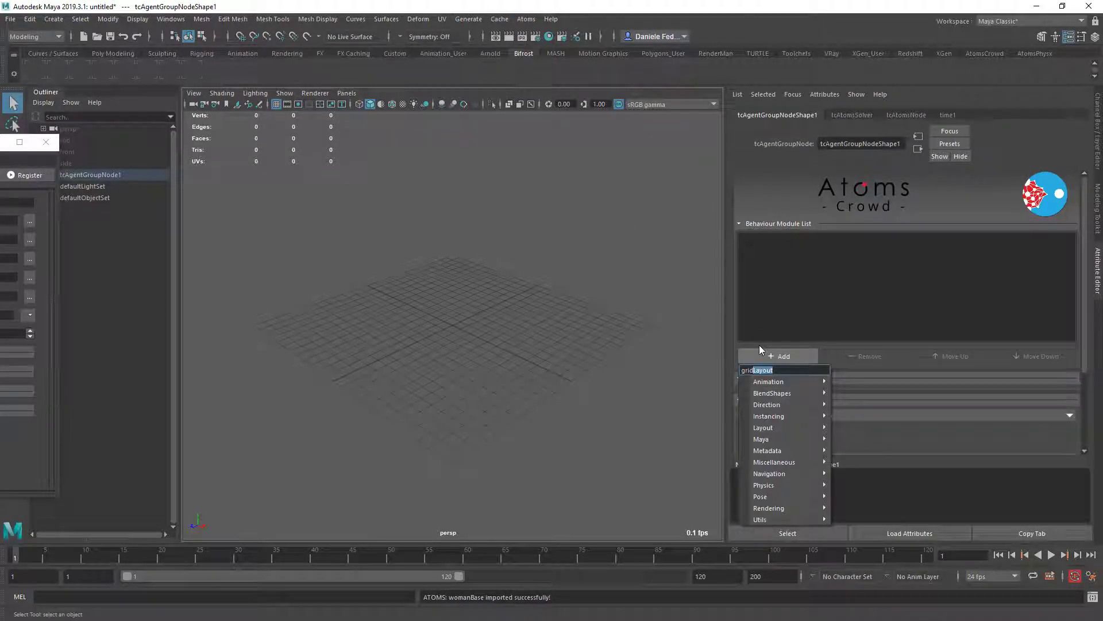
click(760, 369)
click(753, 240)
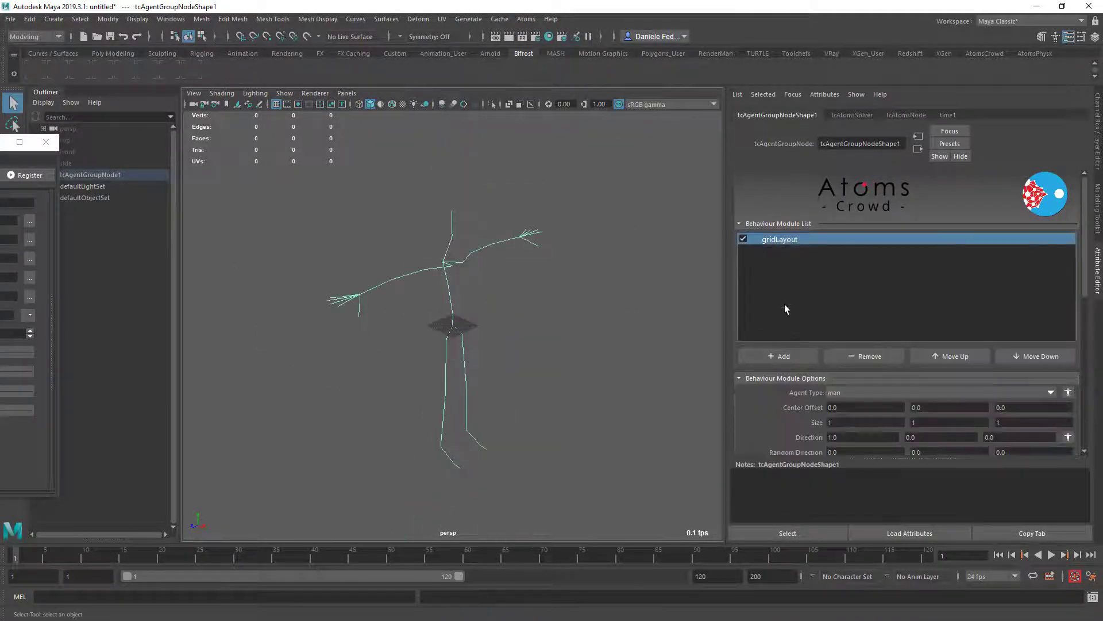
- Set the grid layout's agent type to womanBase and the agent group's display type to skin
scroll(784, 308, down, 3)
click(1045, 255)
click(925, 271)
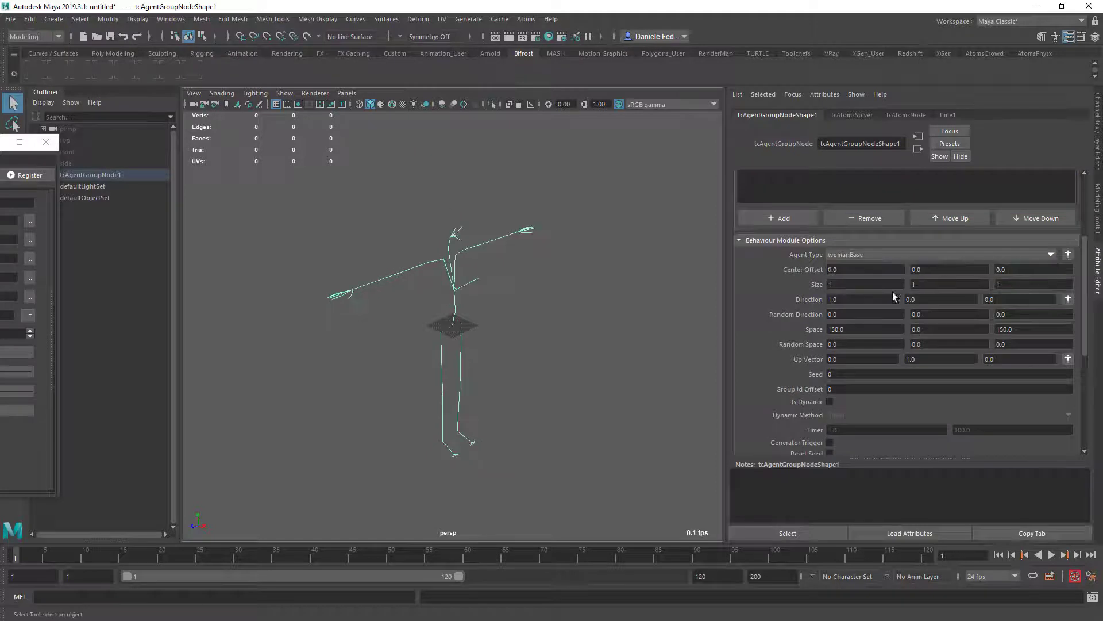
scroll(781, 343, down, 4)
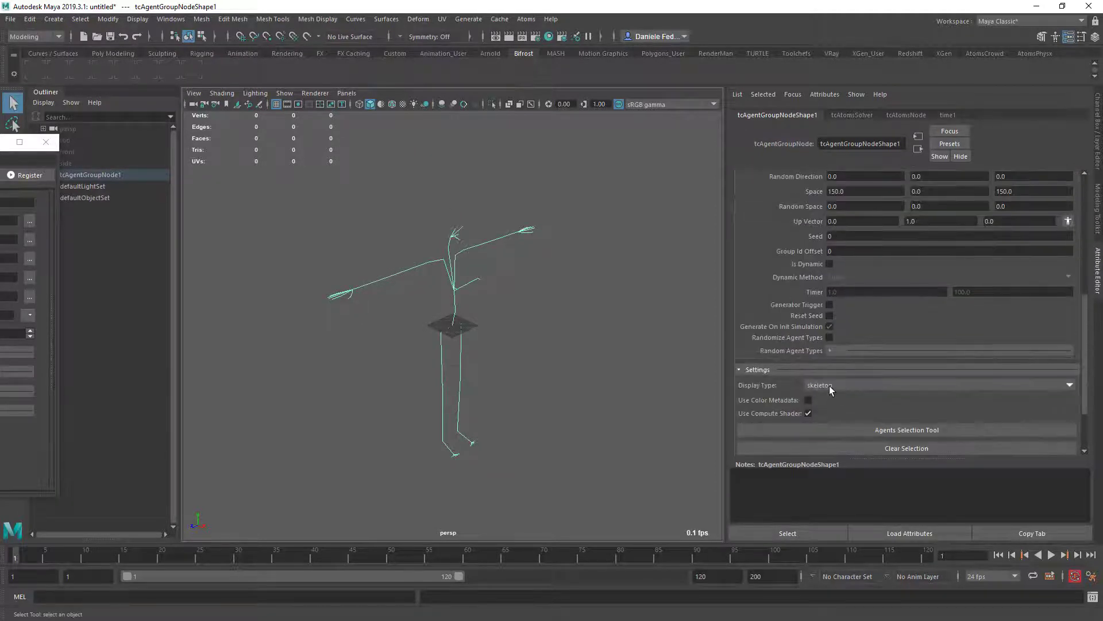
click(830, 385)
click(826, 410)
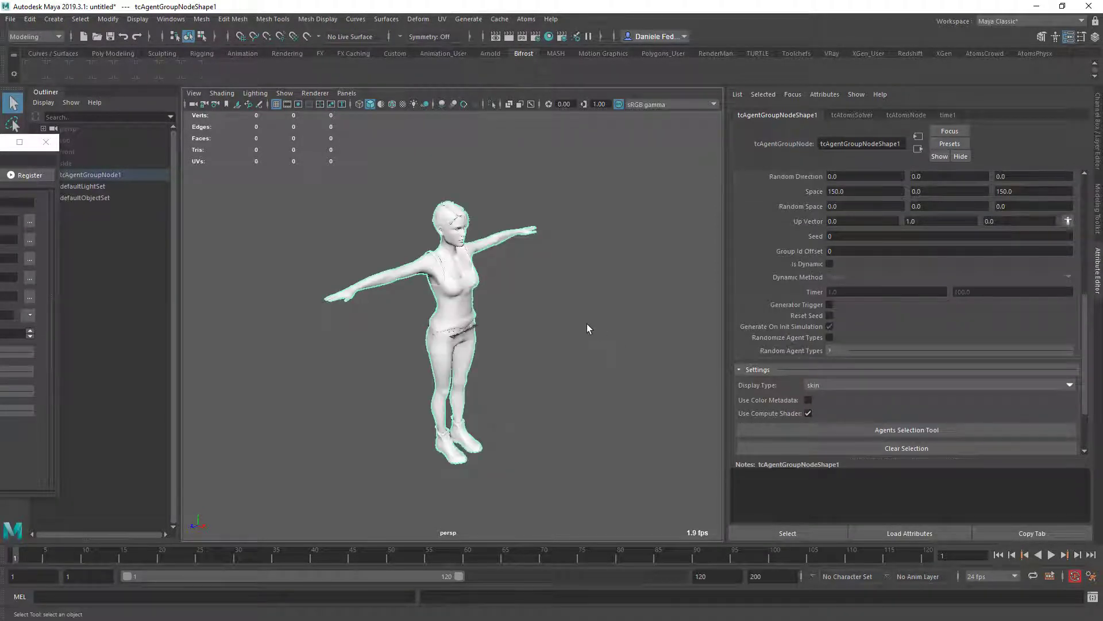
- Turn on textured shading in the viewport and inspect the woman agent close up and from several sides
click(587, 325)
key(6)
alt+right_drag(562, 323, 604, 310)
alt+drag(605, 309, 577, 291)
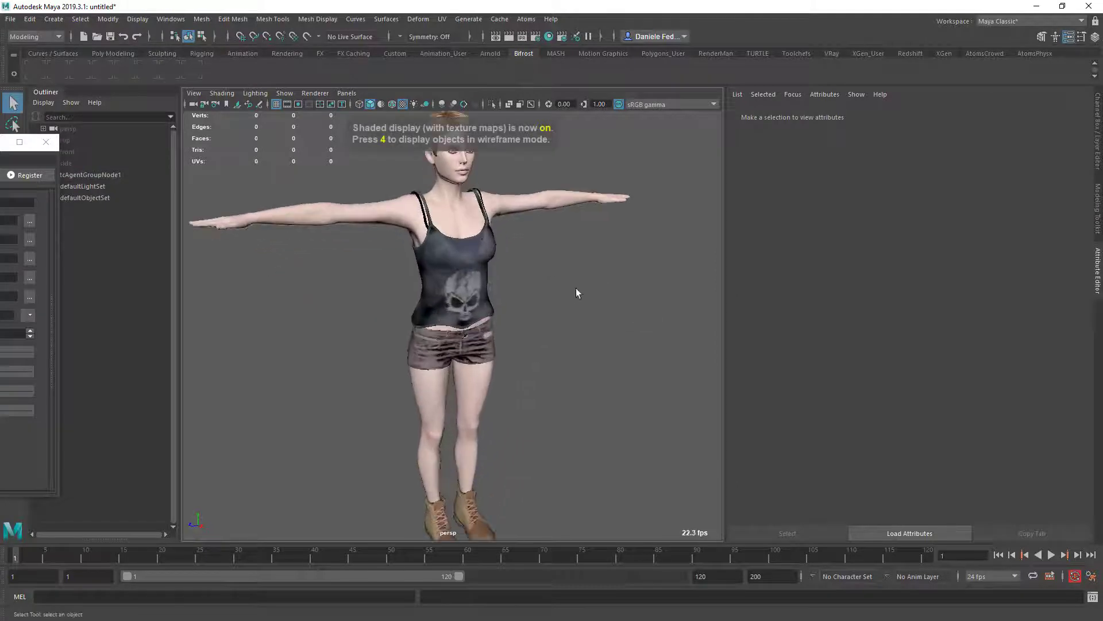
mouse_move(542, 262)
alt+middle_down()
mouse_move(575, 364)
mouse_move(569, 258)
alt+middle_up()
alt+right_drag(613, 281, 571, 283)
alt+drag(571, 283, 450, 288)
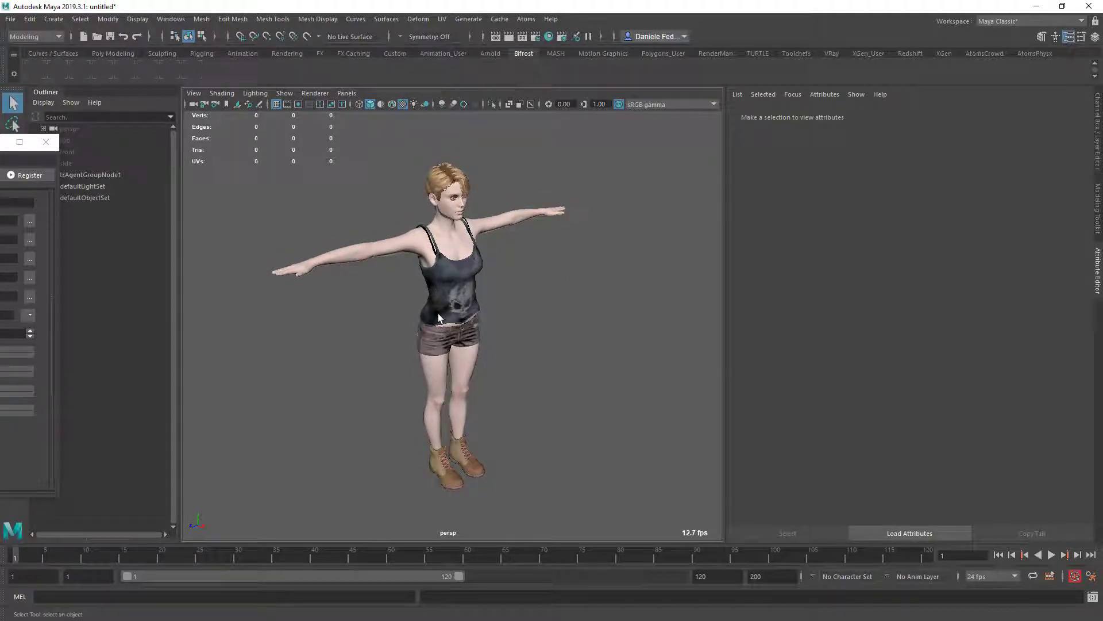
mouse_move(469, 305)
alt+mouse_down()
mouse_move(500, 303)
mouse_move(477, 300)
alt+mouse_up()
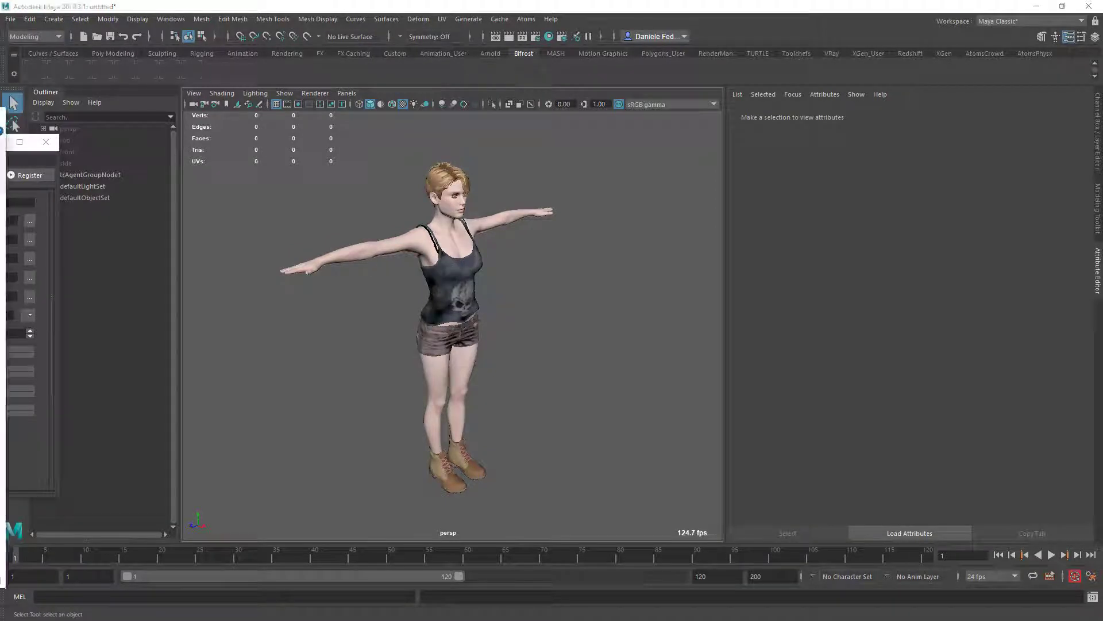
- Look through the exported man and woman FBX files in the ReallusionExports folder, then return to the Maya scene
drag(0, 116, 387, 58)
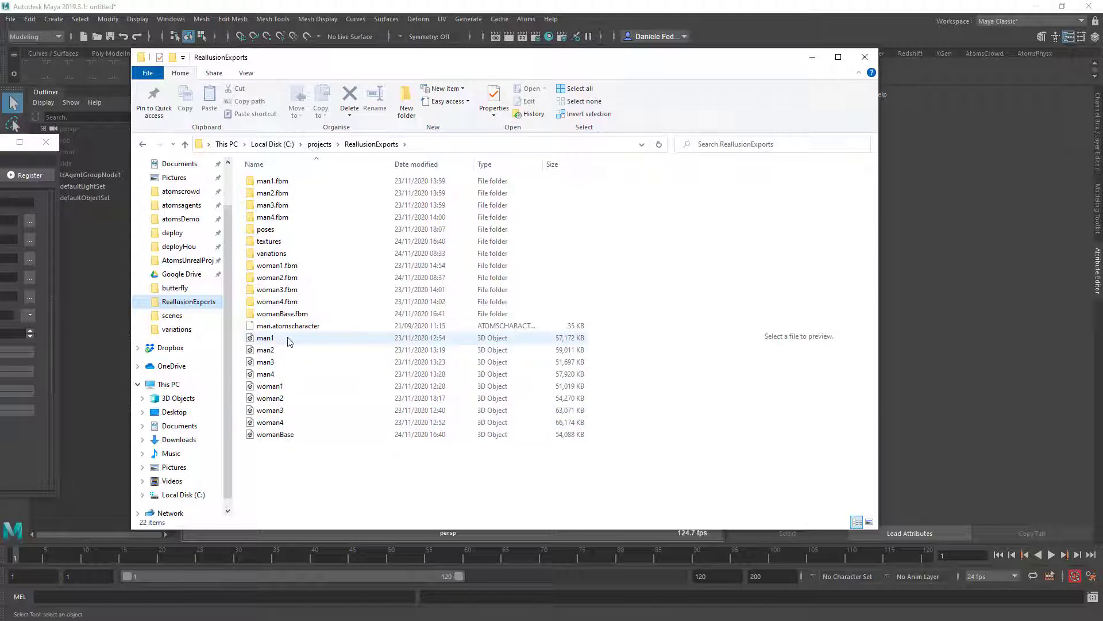
click(267, 339)
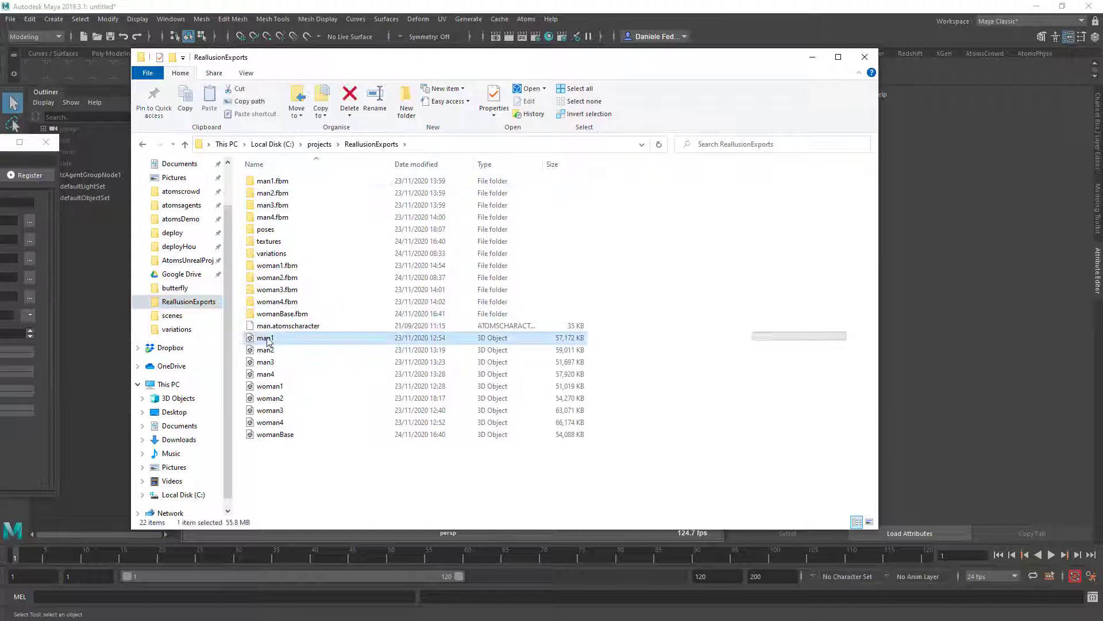
click(286, 390)
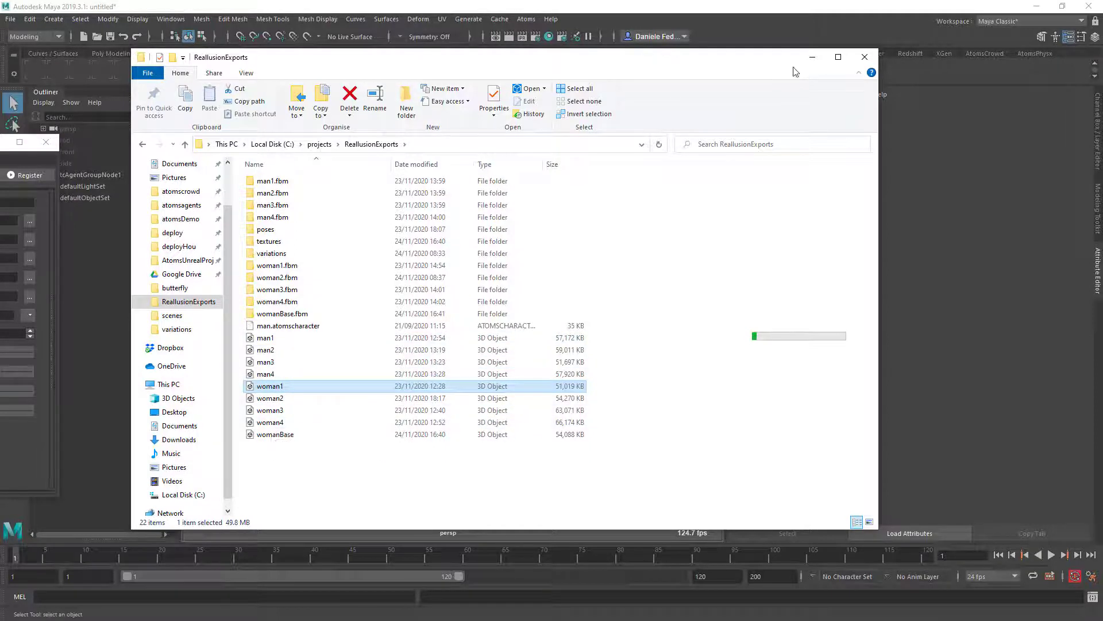
click(812, 57)
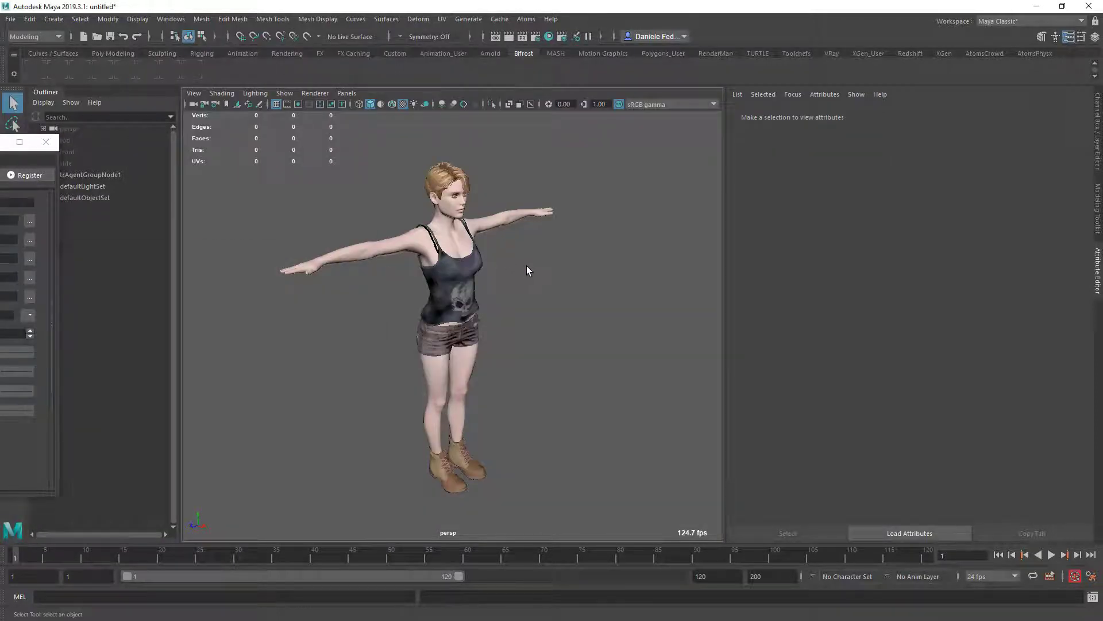
- Close the Atoms Editor, start a new empty scene and open the Reallusion Character Creator Variation Builder
click(46, 142)
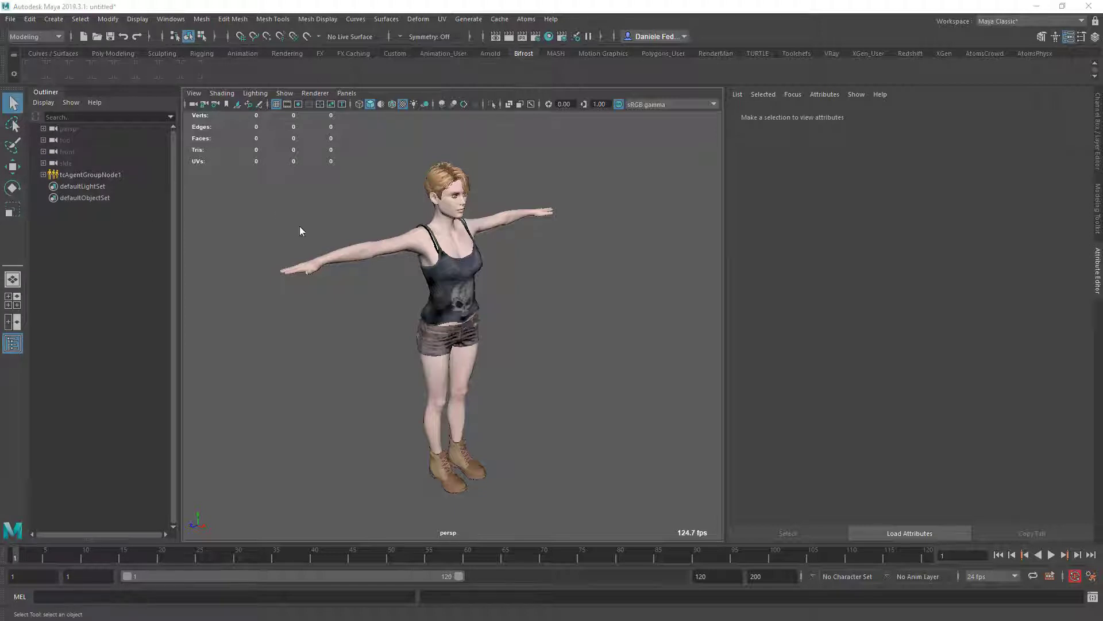
key(ctrl+n)
click(547, 321)
click(526, 19)
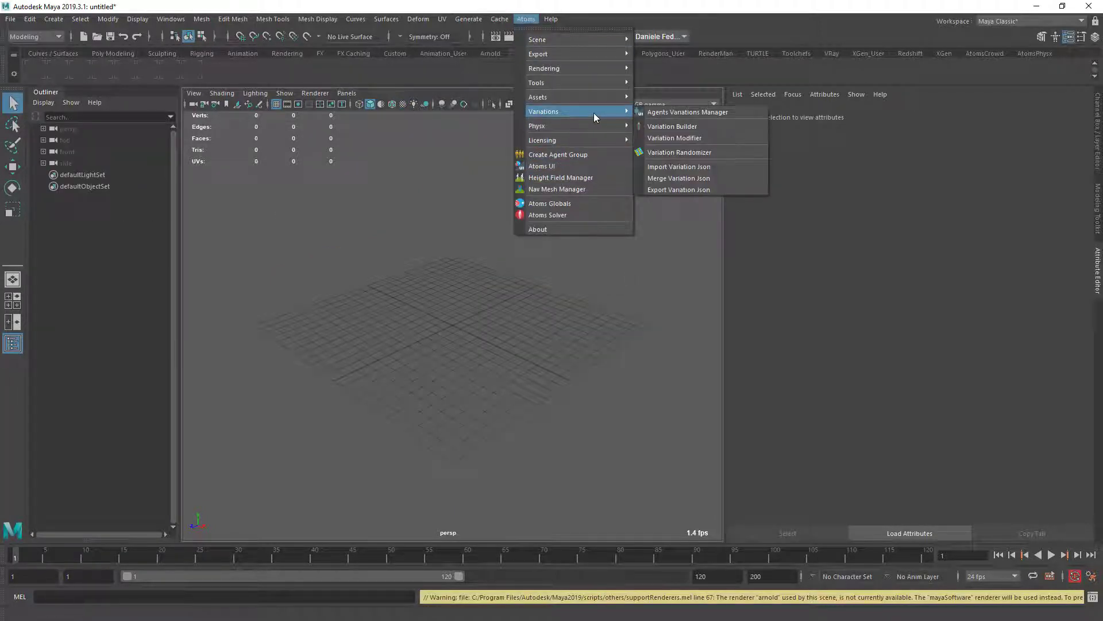
mouse_move(595, 102)
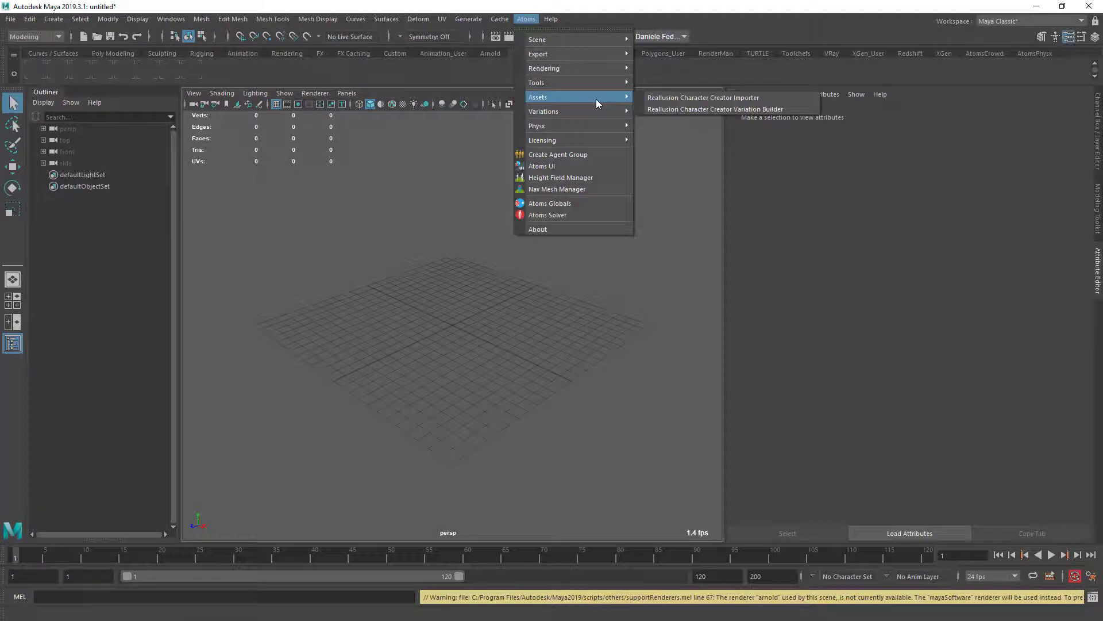
click(687, 109)
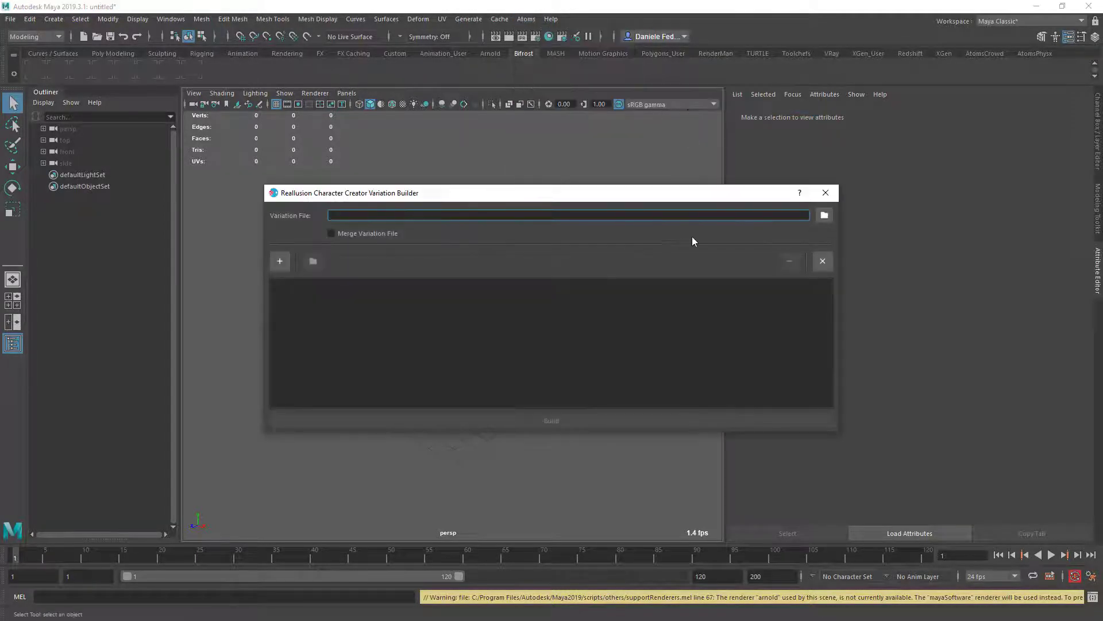
- Set the variation file to variations.json in the variations folder of ReallusionExports
click(823, 216)
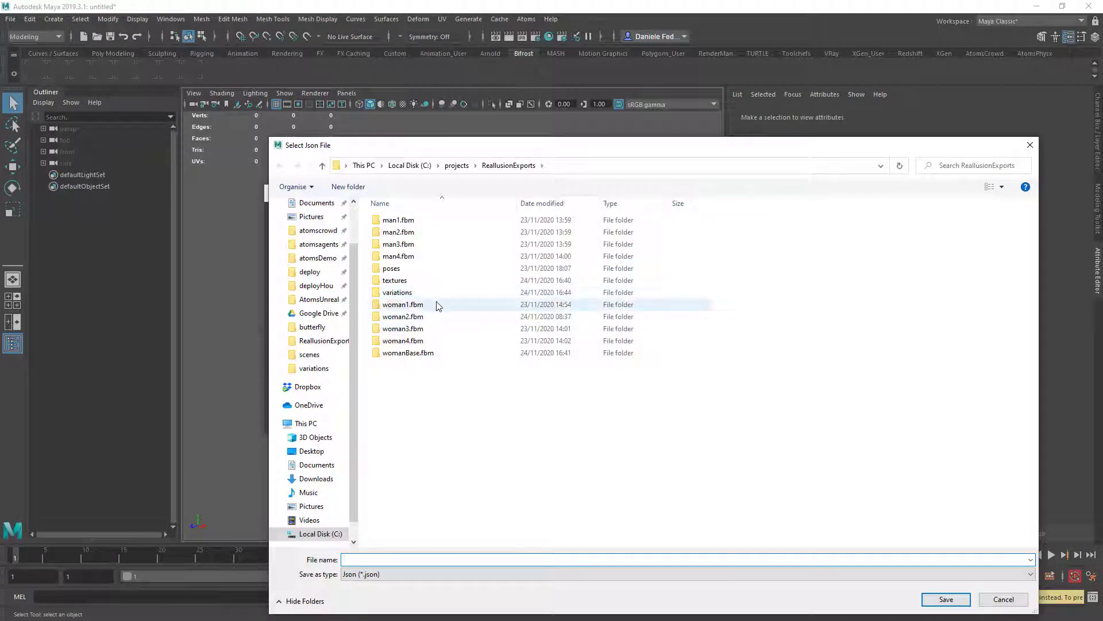
double_click(403, 293)
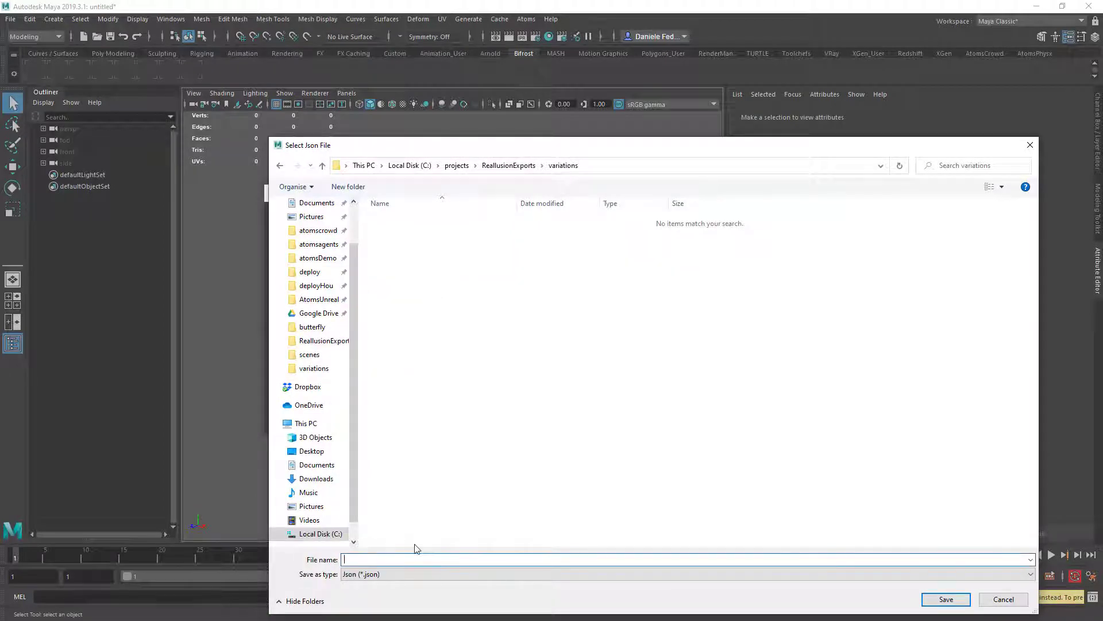
text(variations/variations.json)
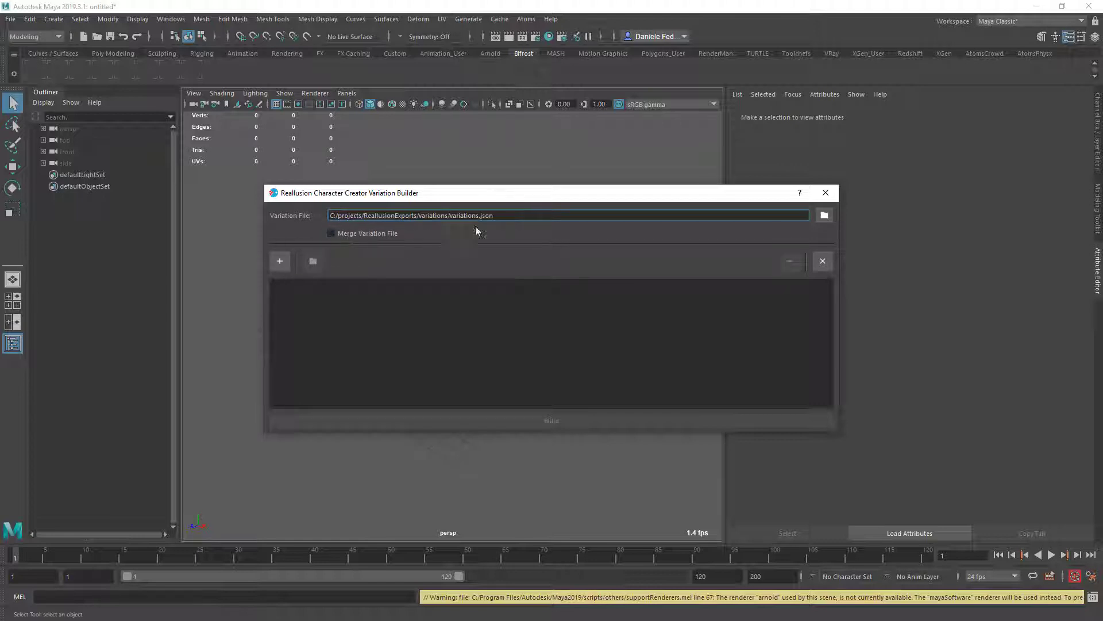
- Add an agent type to the variation builder and name it woman1
click(279, 261)
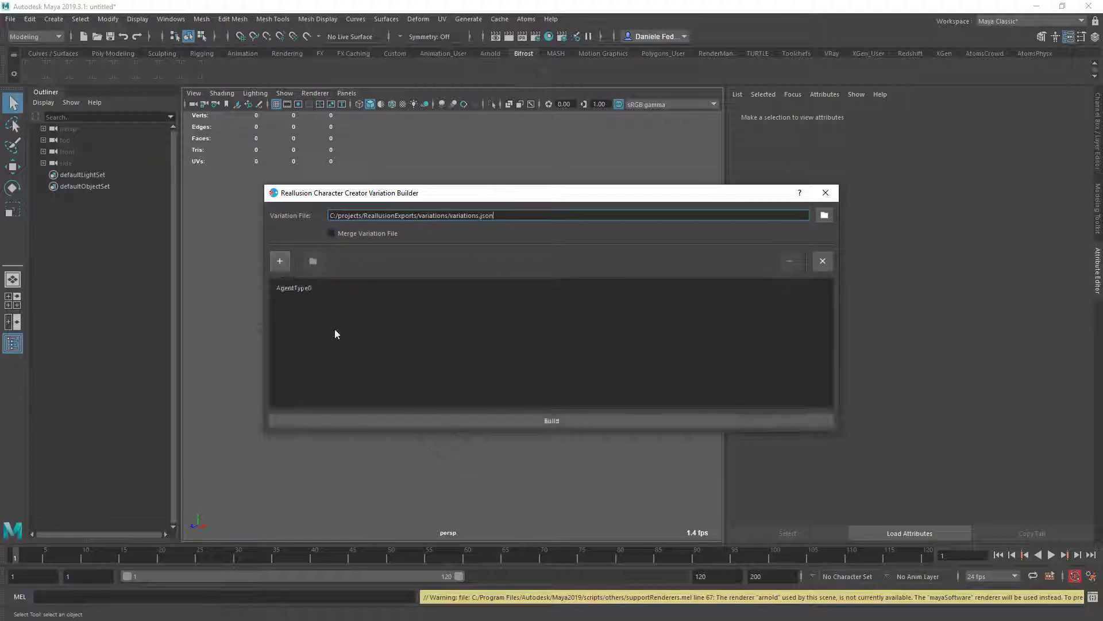
double_click(299, 291)
text(woman1)
key(Return)
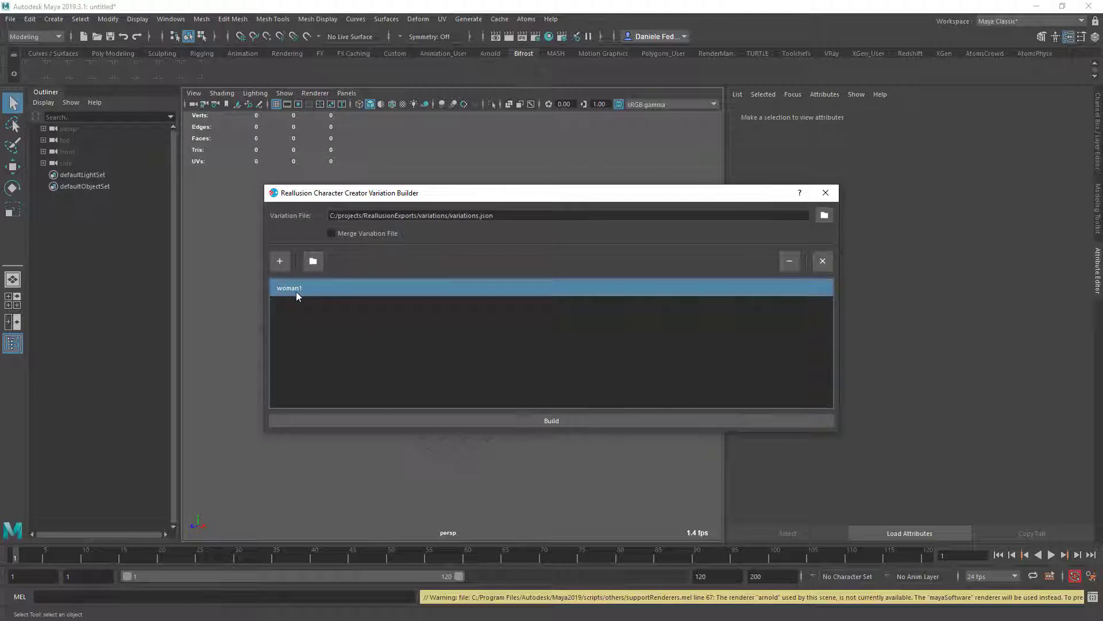
- Rename the woman1 agent type to rWoman
double_click(303, 294)
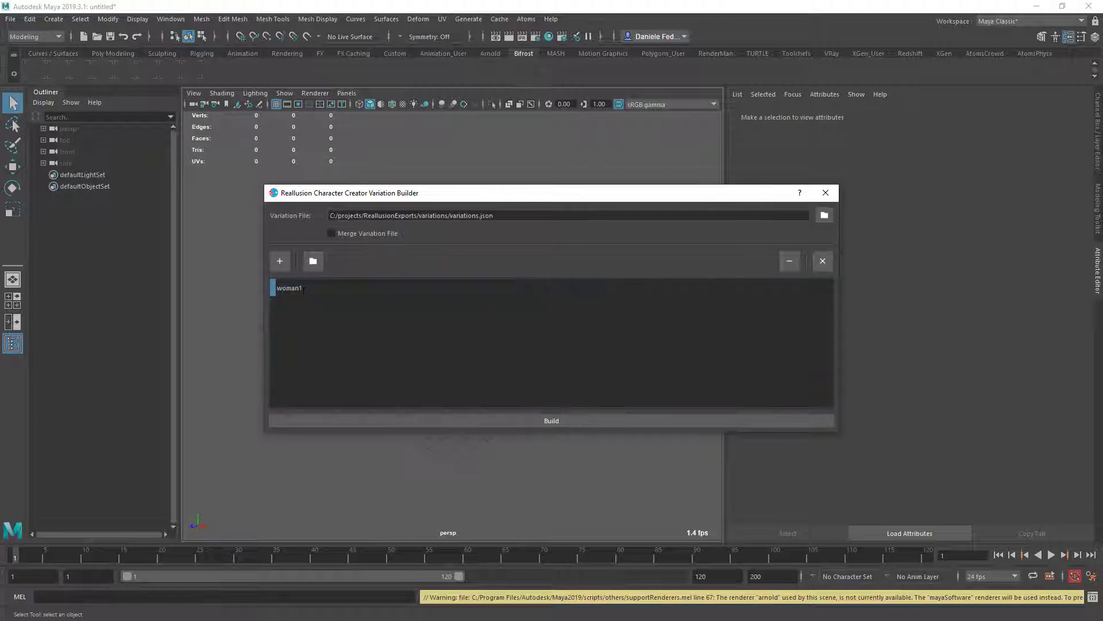
key(BackSpace)
key(BackSpace)
key(BackSpace)
key(BackSpace)
key(BackSpace)
key(BackSpace)
text(rWoman)
key(Return)
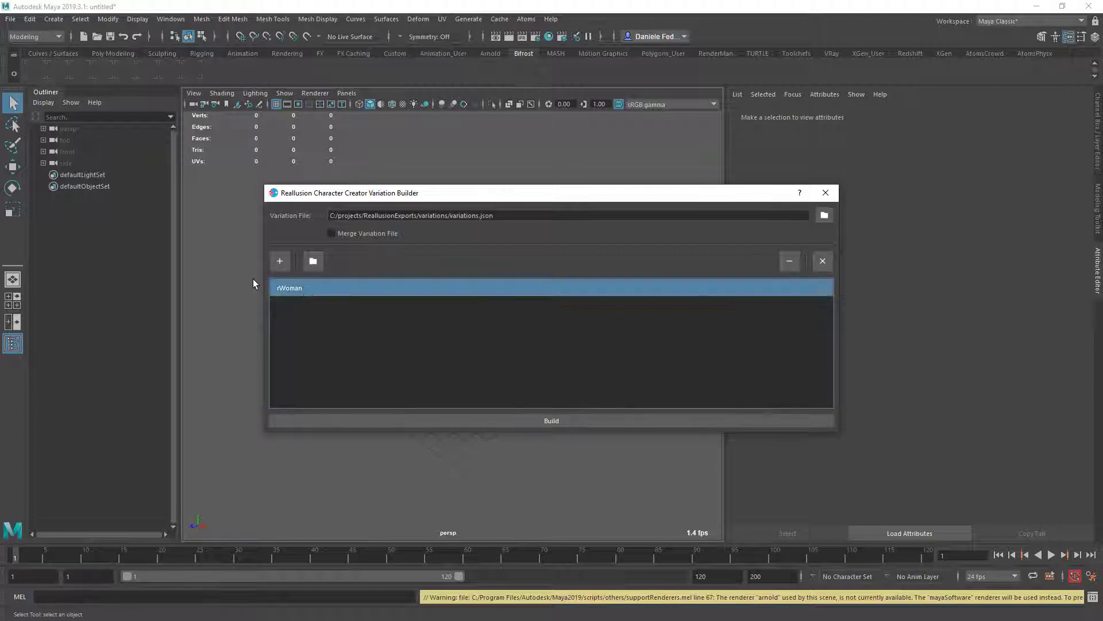
- Add the woman1, woman2, woman3 and woman4 FBX files from ReallusionExports to the rWoman agent type
click(313, 263)
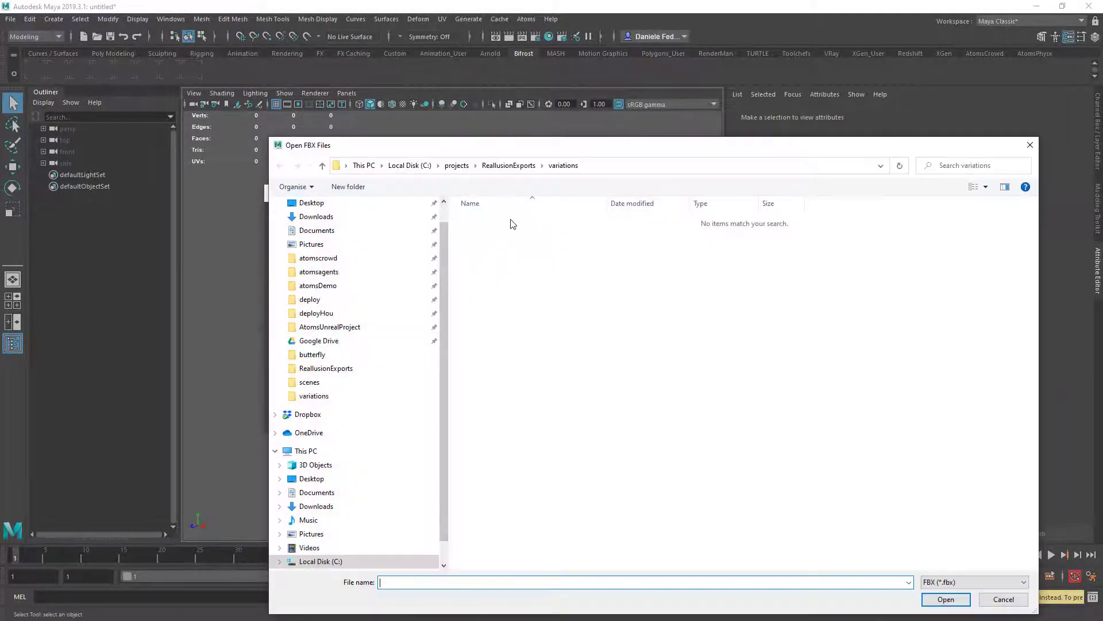
click(513, 167)
click(499, 414)
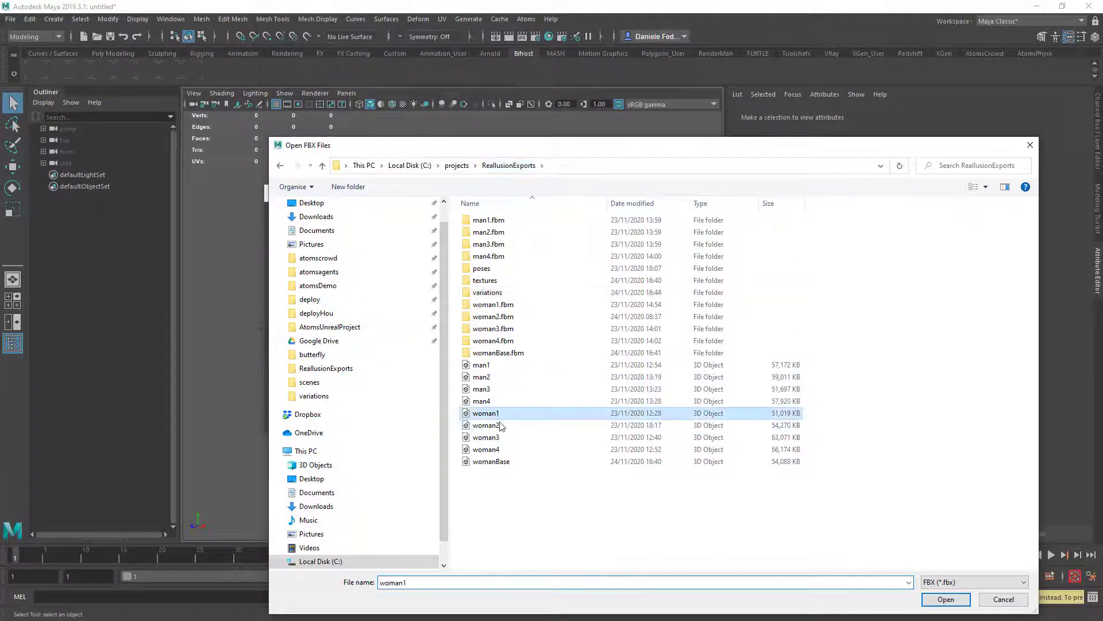
shift+click(486, 449)
click(946, 598)
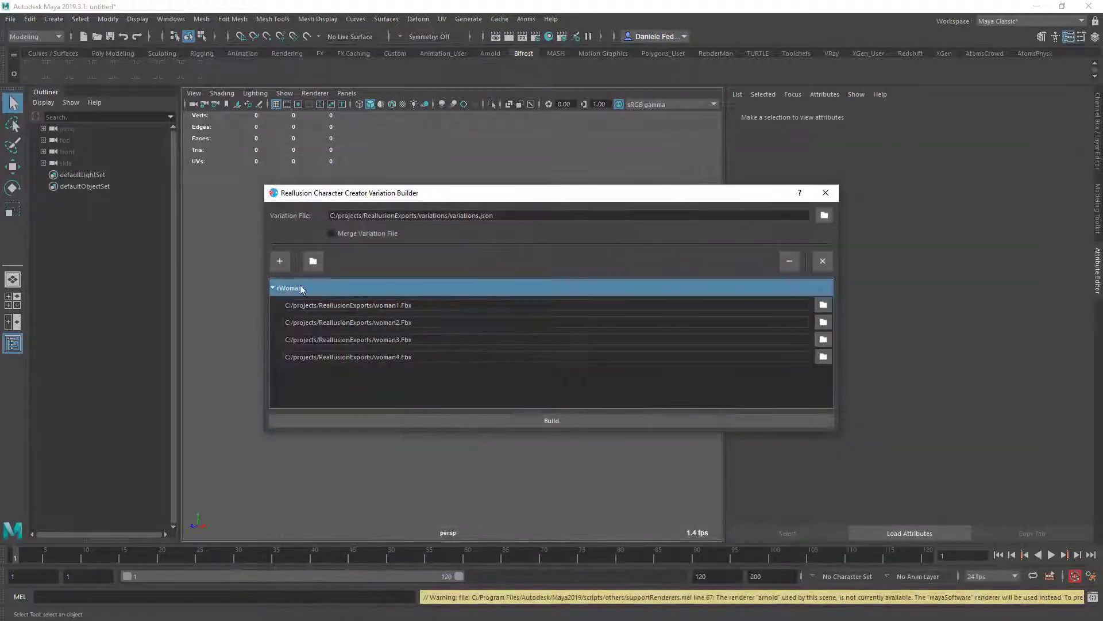
- Add a second agent type named rMan and assign it the FBX files man1, man2, man3 and man4
click(279, 261)
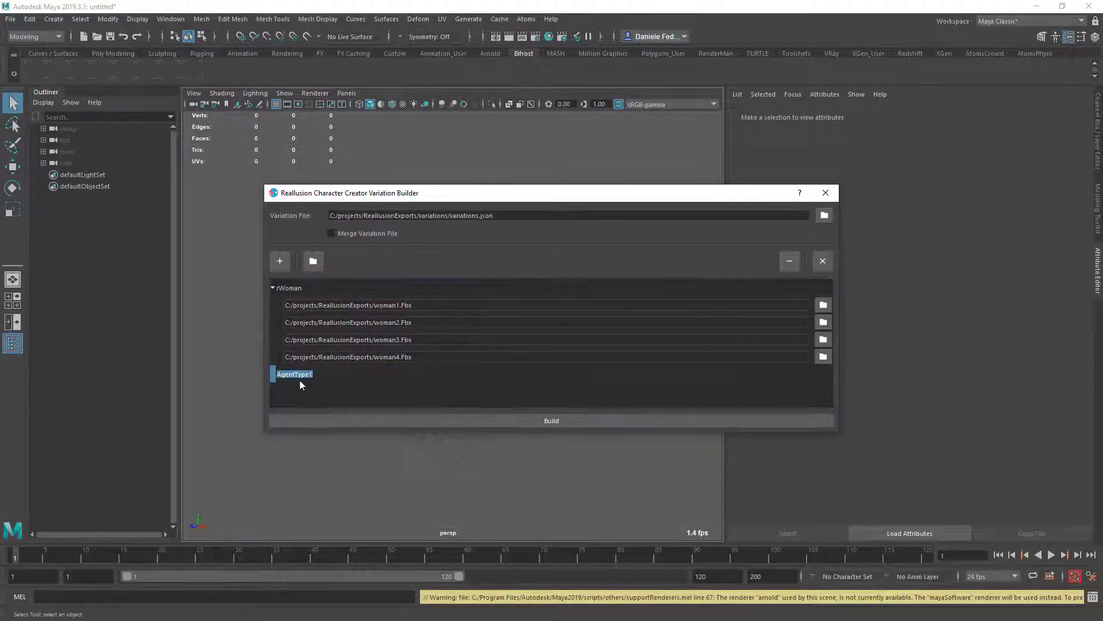
text(rMan)
key(Return)
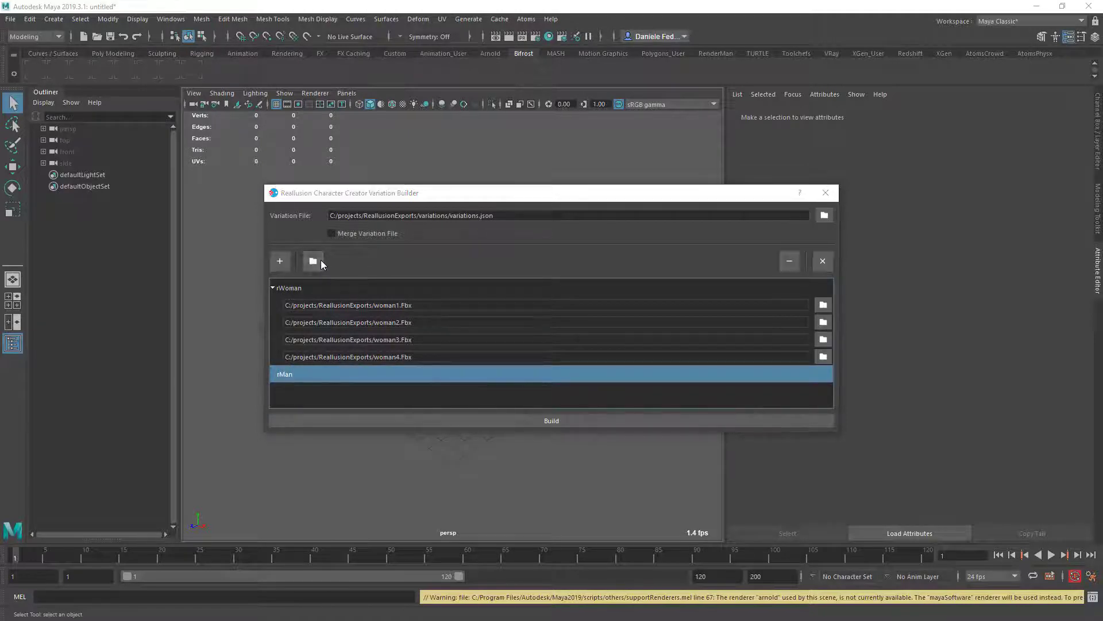
click(313, 261)
click(483, 365)
shift+click(498, 401)
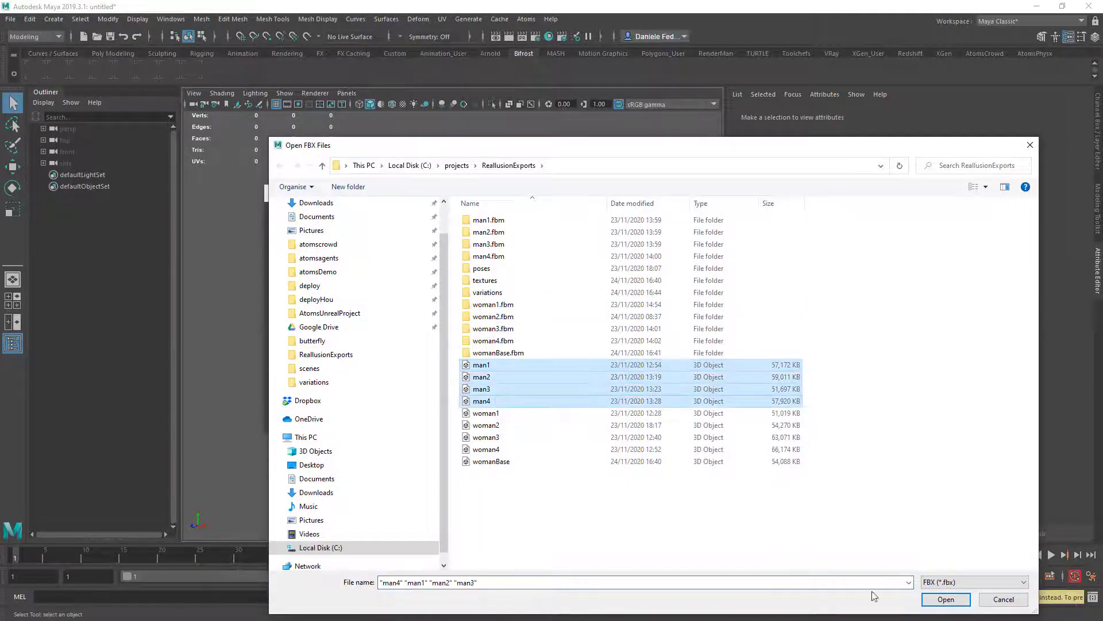
click(931, 599)
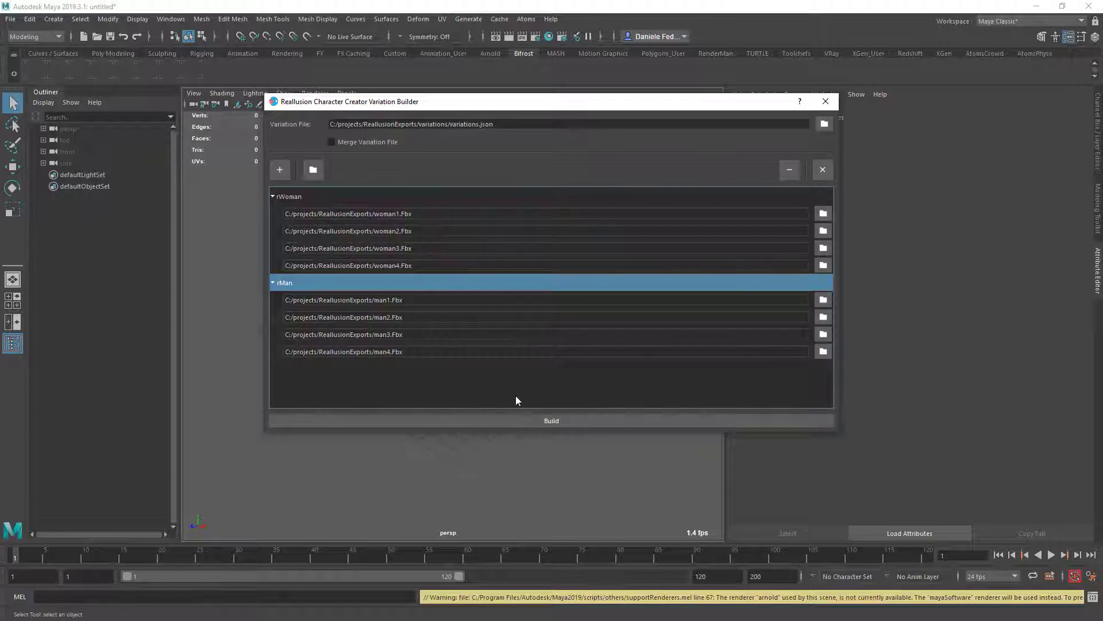
- Build the variations for both agent types, allowing the scene to be cleared
click(541, 420)
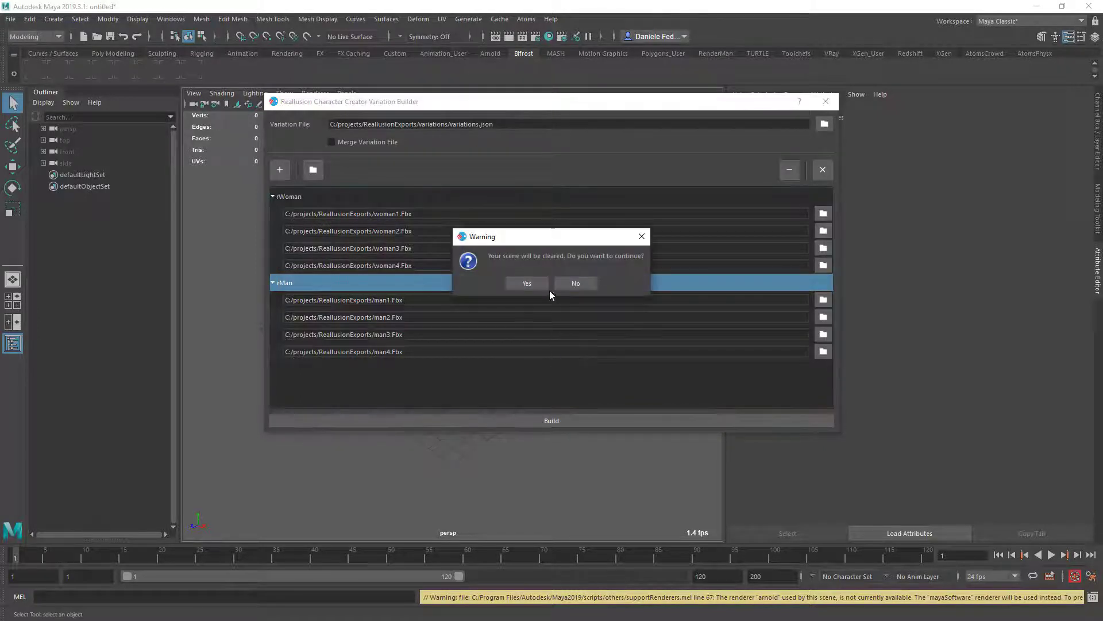
click(526, 283)
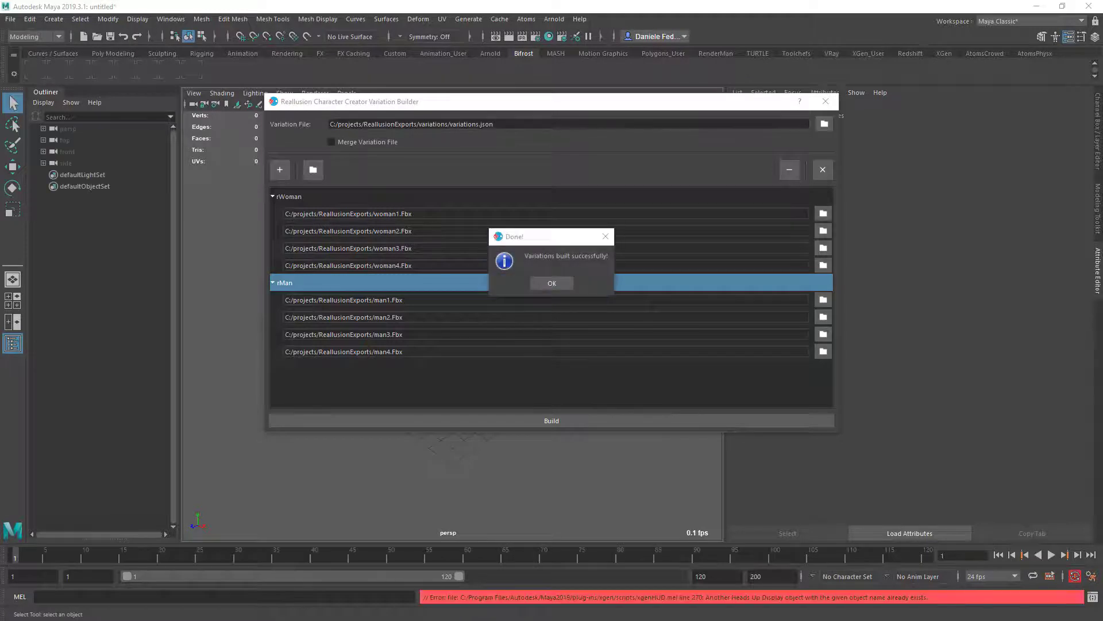
click(550, 282)
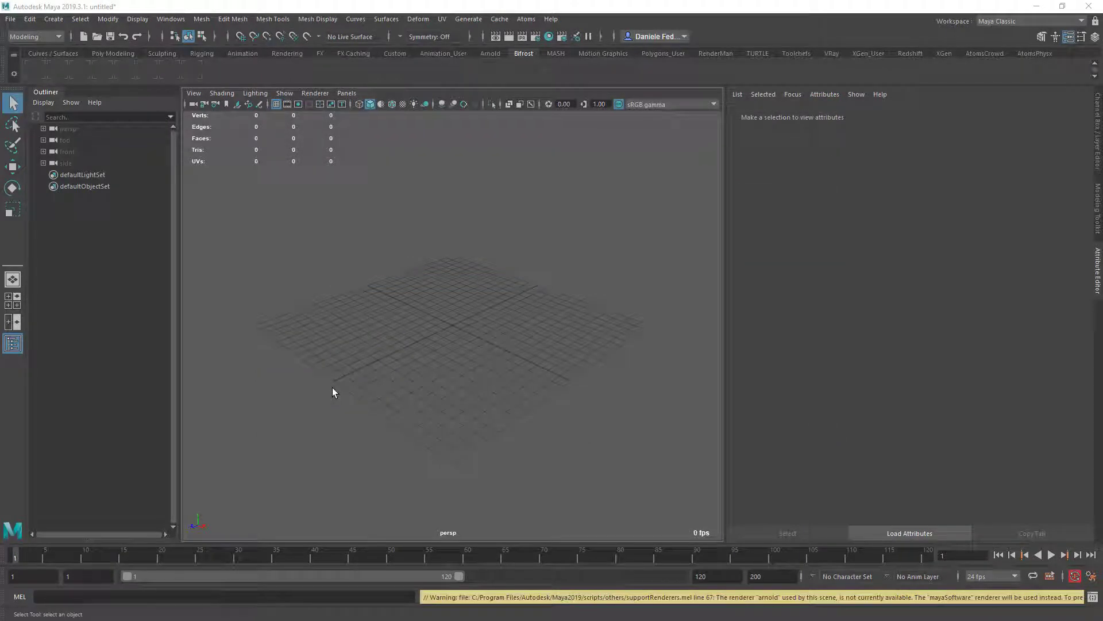
- Open the Reallusion Character Creator Importer and load the man1 and woman1 FBX files
click(526, 19)
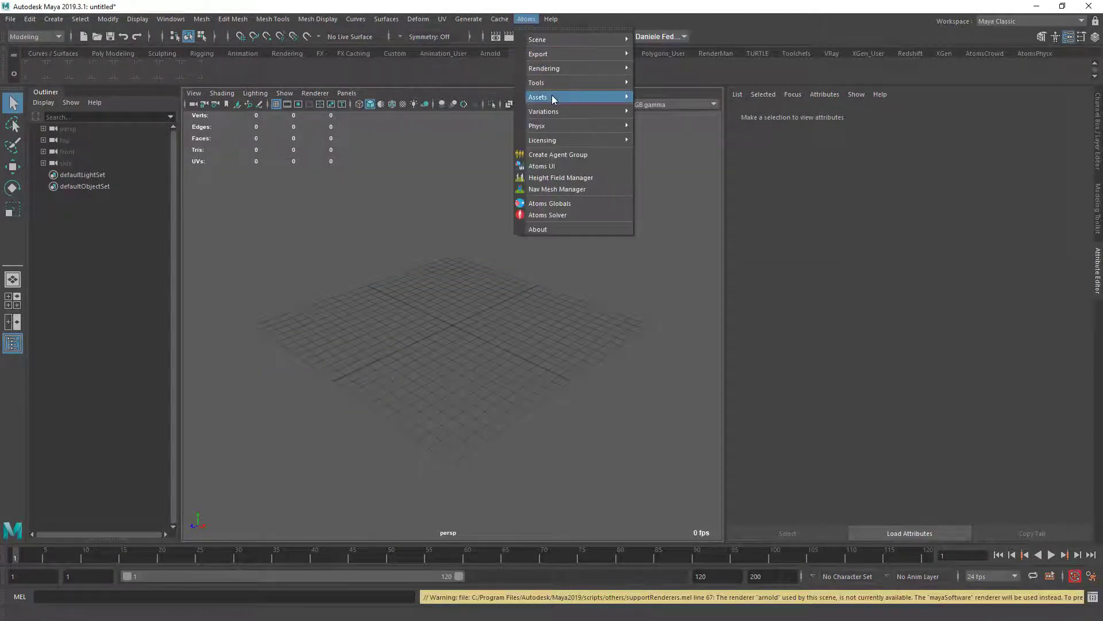
mouse_move(575, 97)
click(653, 102)
click(534, 319)
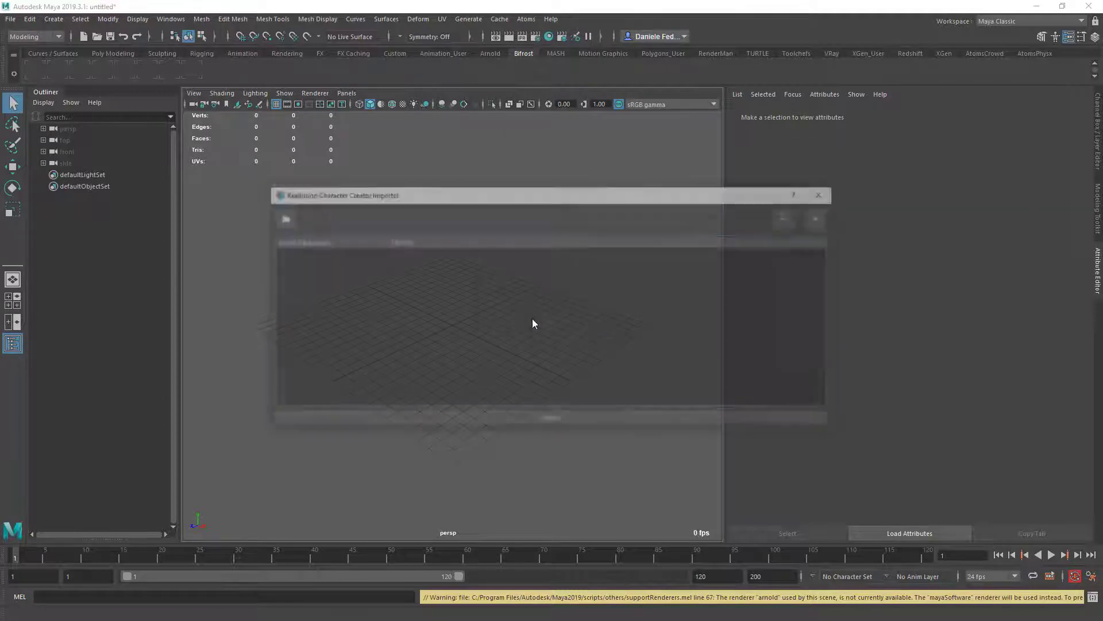
click(286, 221)
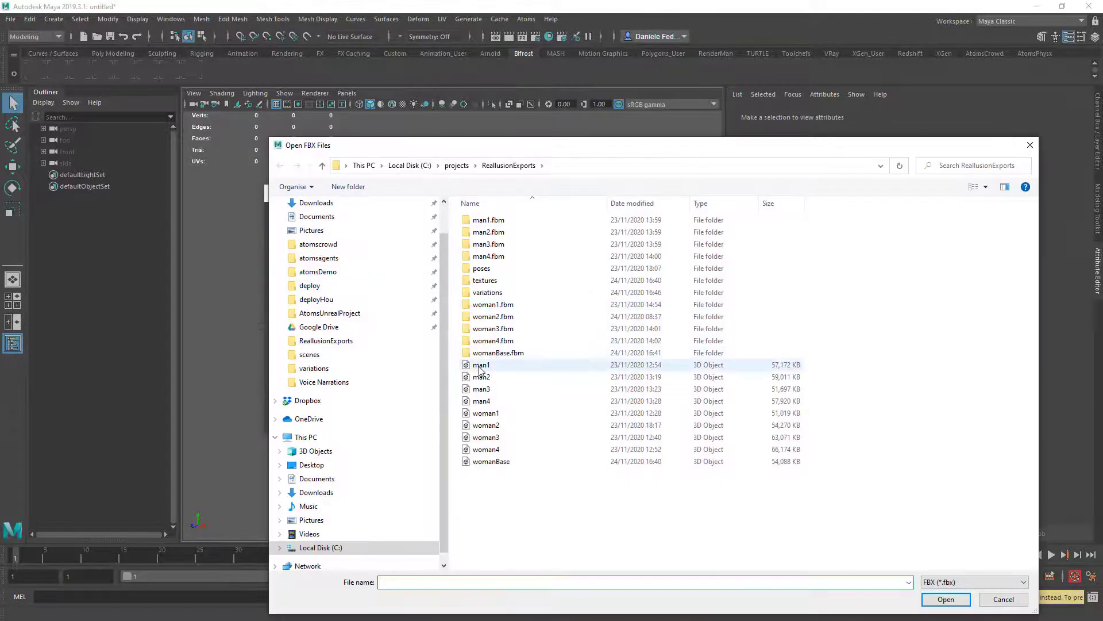
click(482, 364)
ctrl+click(497, 413)
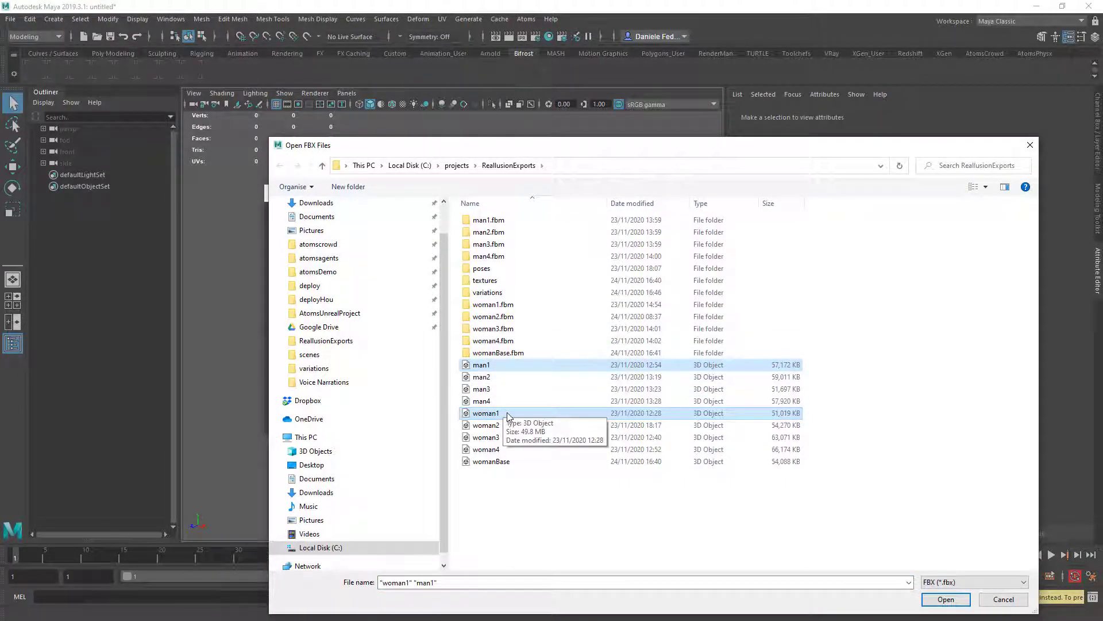
click(946, 599)
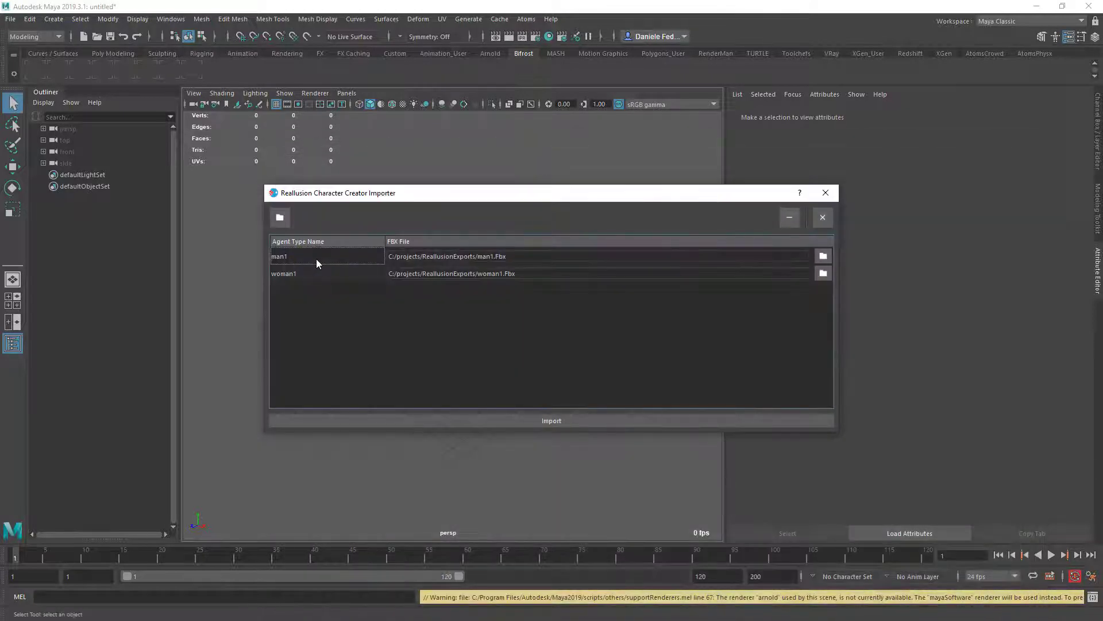
- Set the agent type names to rMan for man1.Fbx and rWoman for woman1.Fbx
text(man)
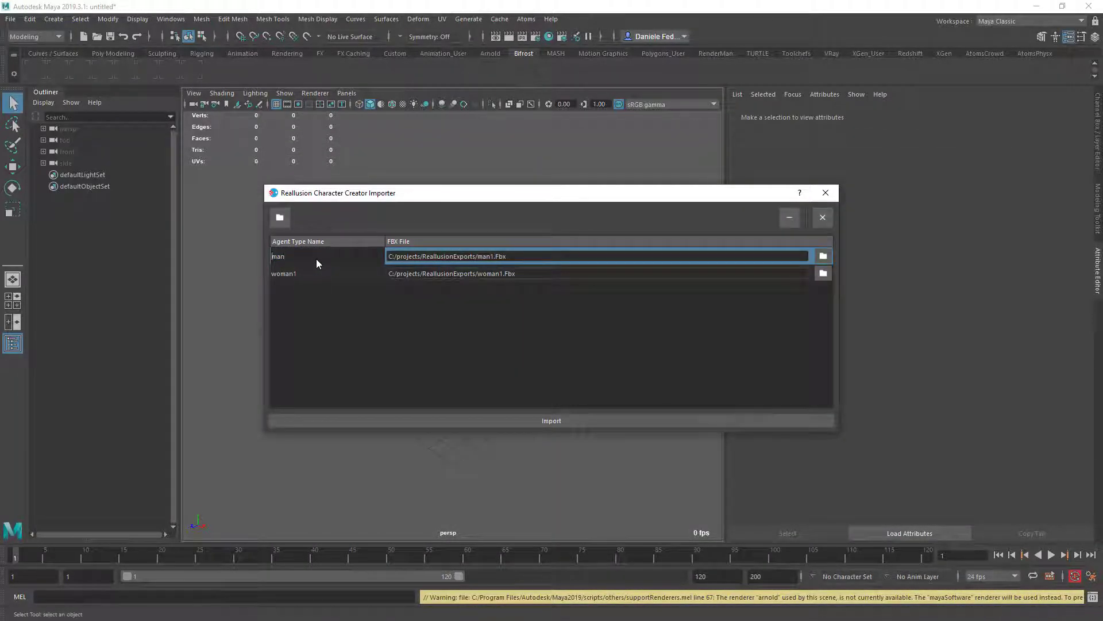
key(Delete)
text(rM)
double_click(310, 274)
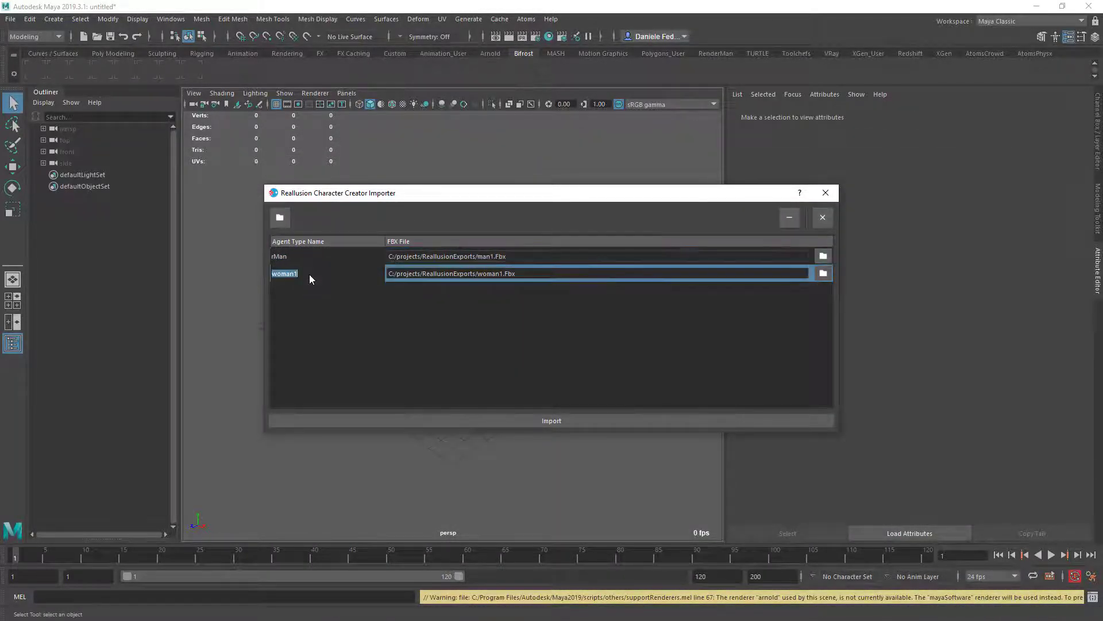
text(rW)
key(Return)
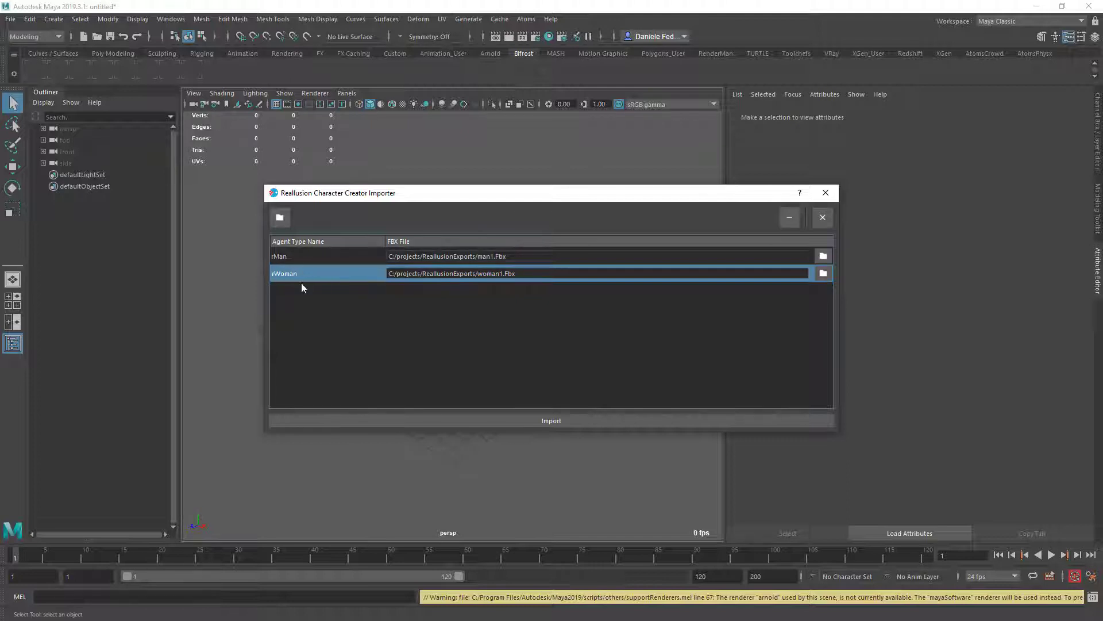
- Import the rMan and rWoman agent types and close the Character Creator importer
click(559, 419)
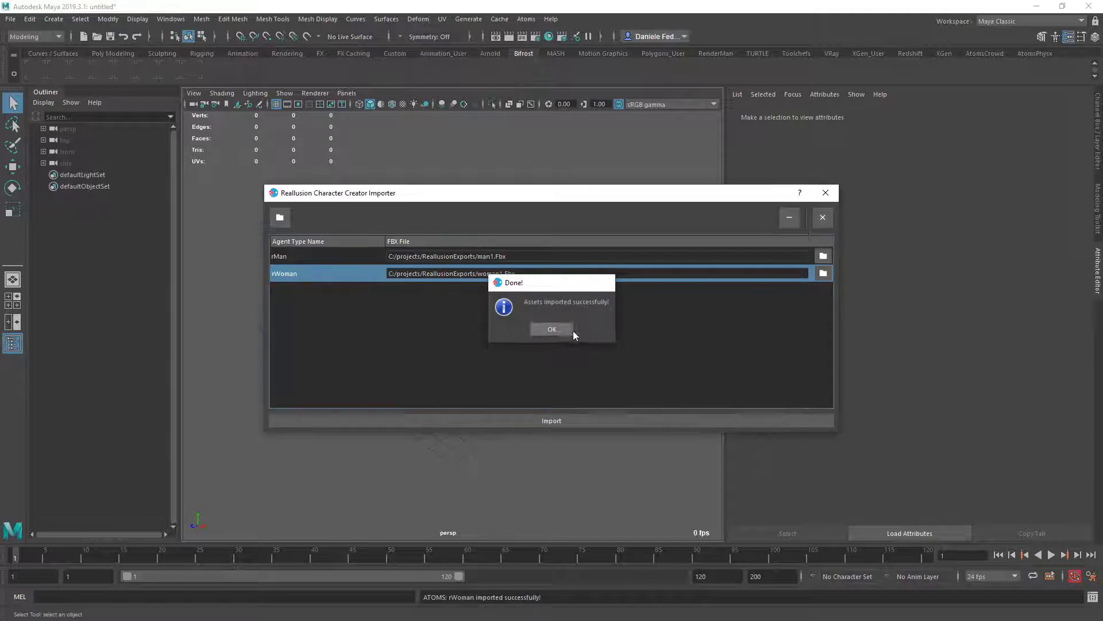
click(573, 330)
click(826, 193)
- Open the agent type events in the Atoms Editor and examine the settings of man and rMan
click(526, 19)
click(557, 170)
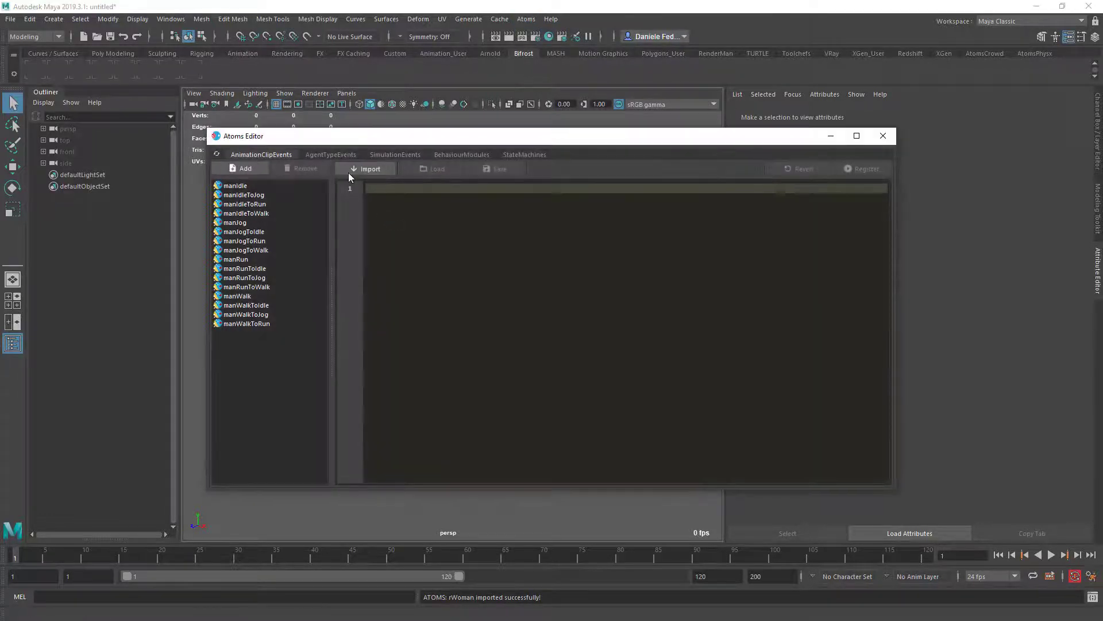
click(336, 156)
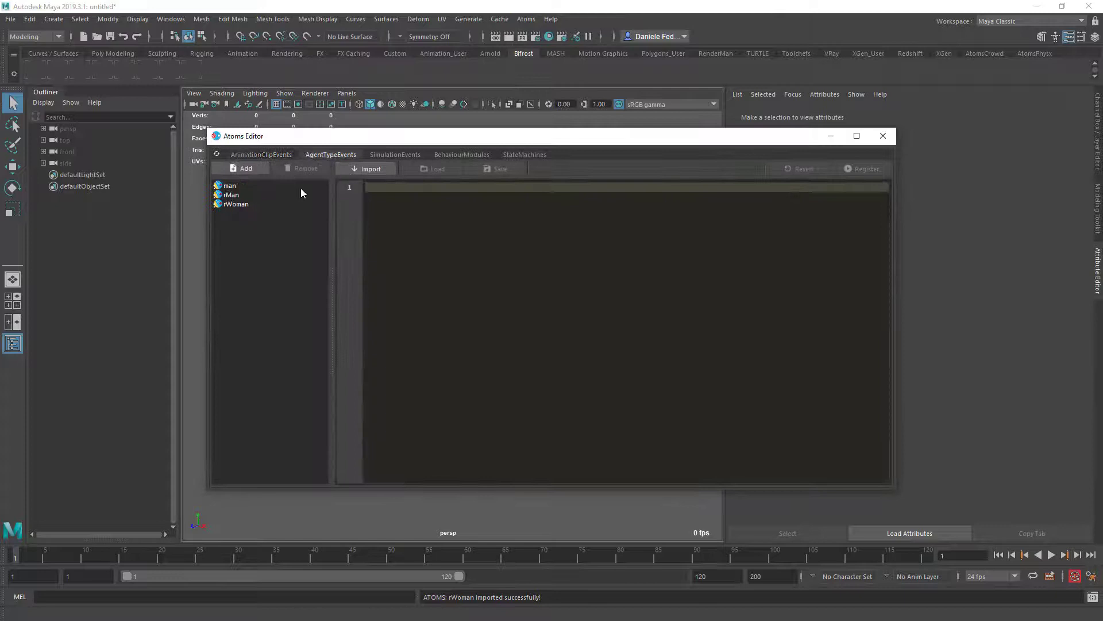
click(251, 185)
drag(754, 308, 932, 289)
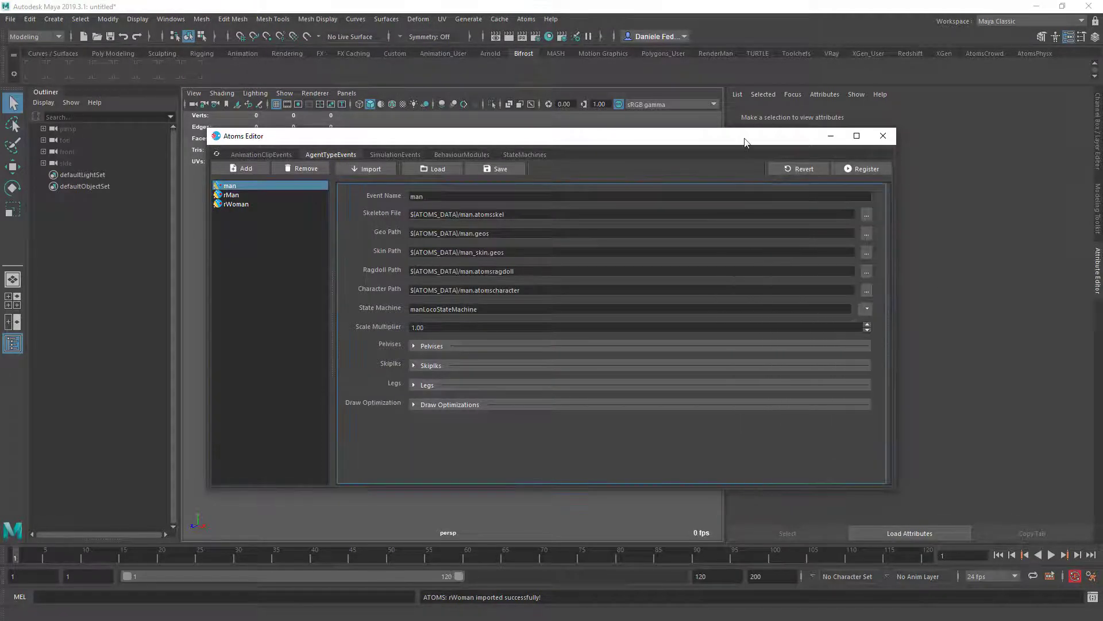
drag(747, 139, 723, 139)
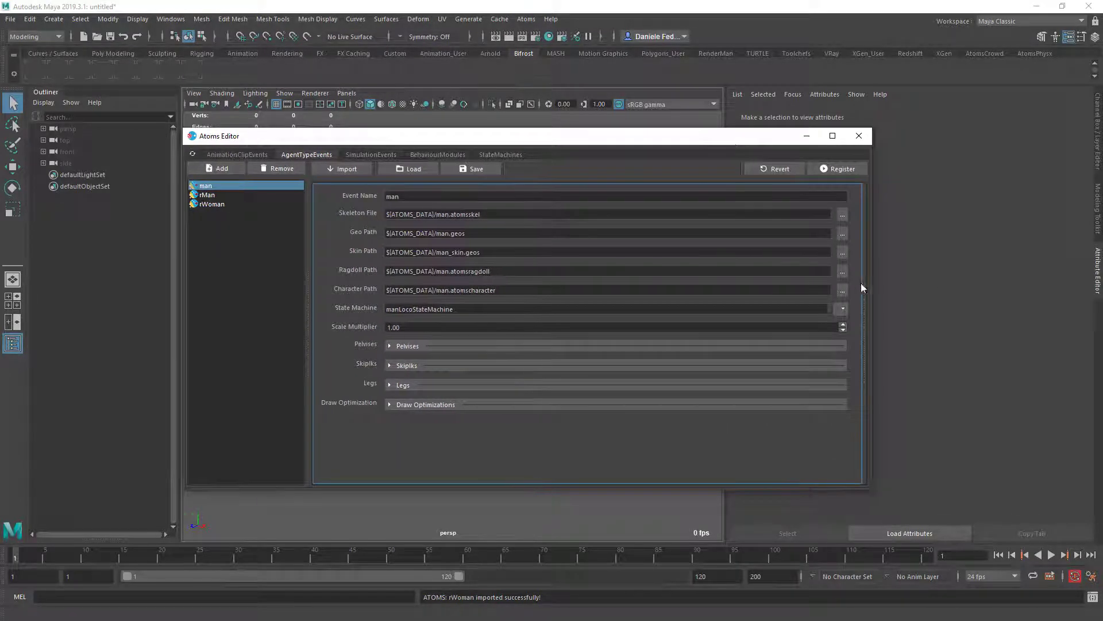
click(214, 196)
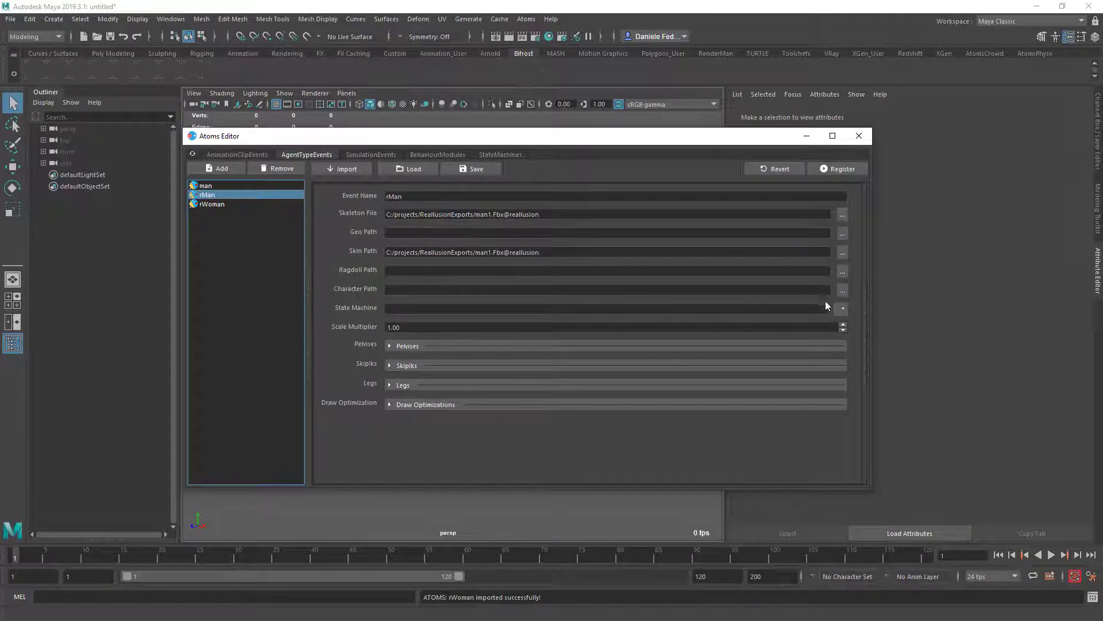
- Assign manLocoStateMachine as the state machine of rMan and rWoman, register both agent types and close the Atoms Editor
key(shift+Down)
click(840, 310)
click(867, 322)
click(834, 171)
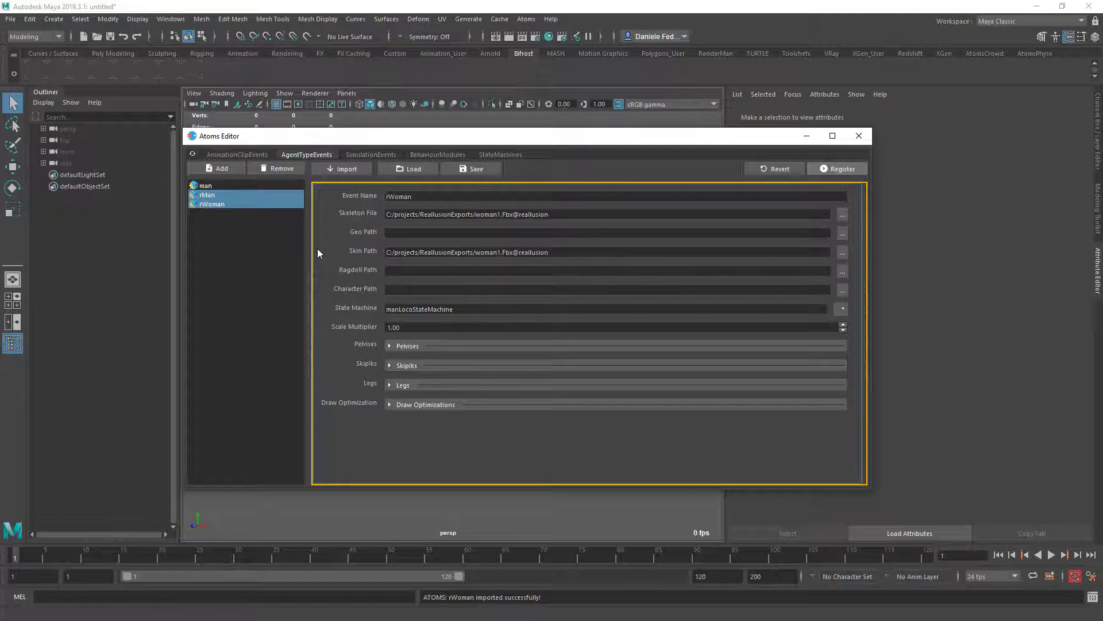
click(859, 136)
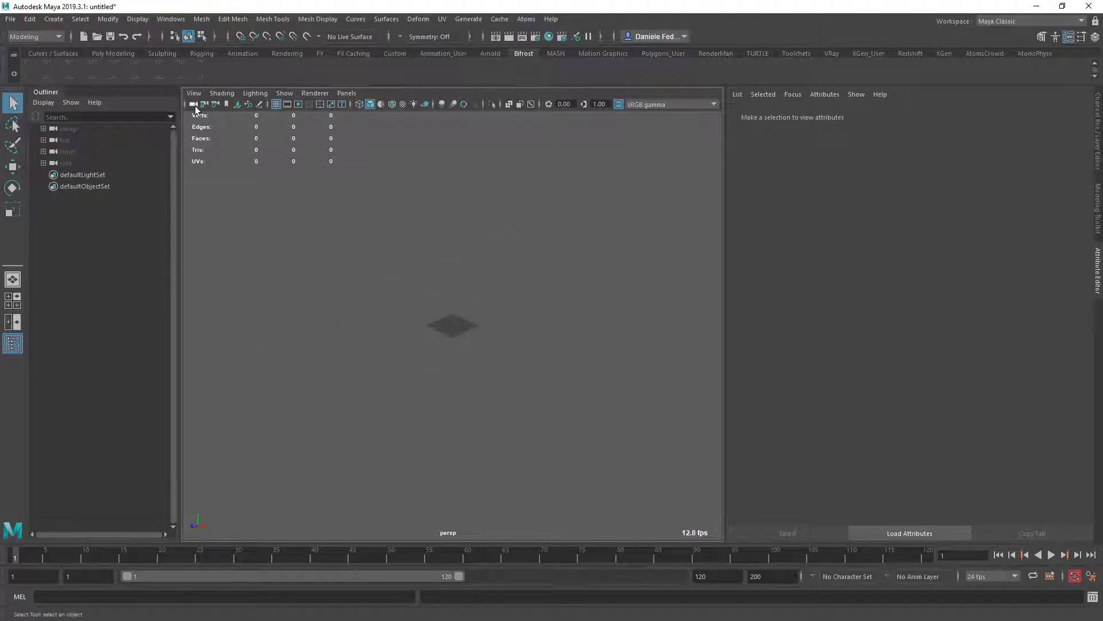
- Create a polygon plane at the origin and scale it up uniformly as a large ground
click(54, 19)
mouse_move(112, 61)
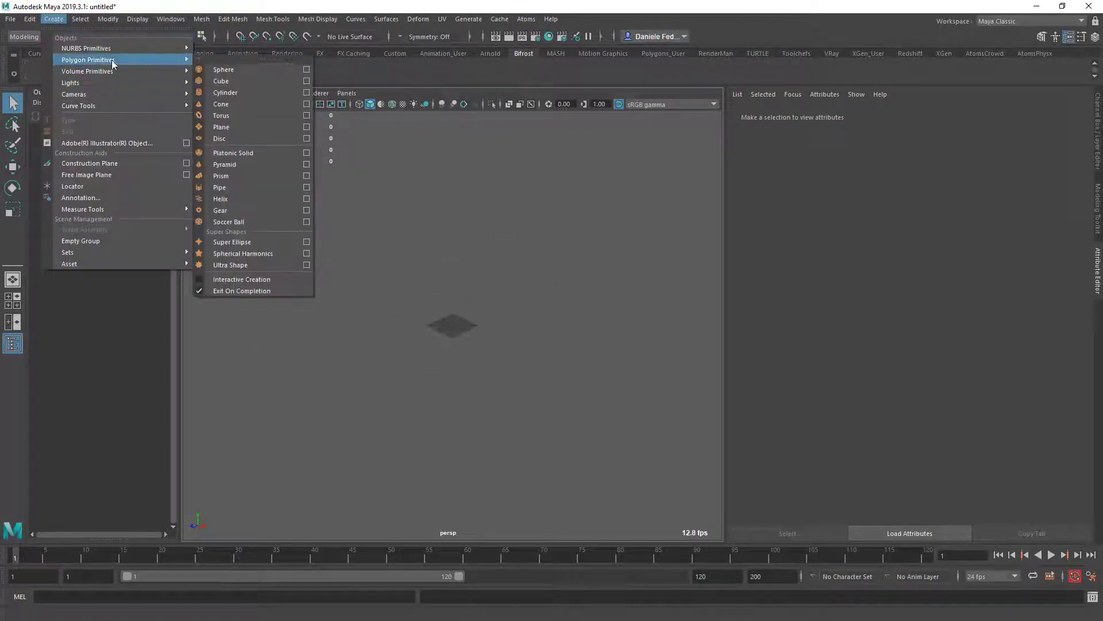
click(221, 126)
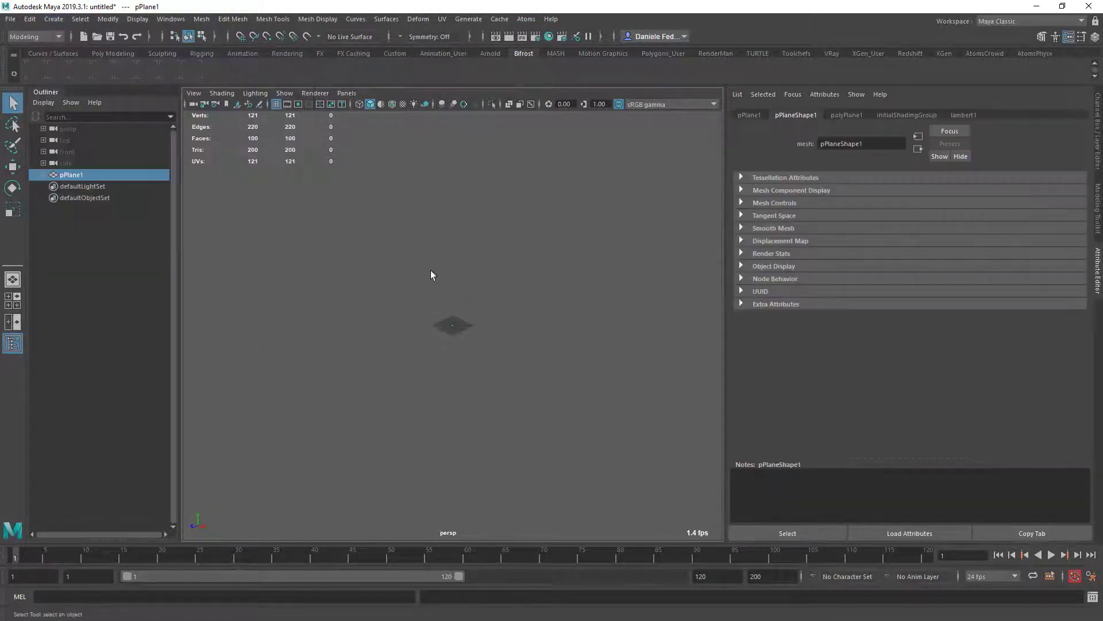
key(e)
key(r)
key(f)
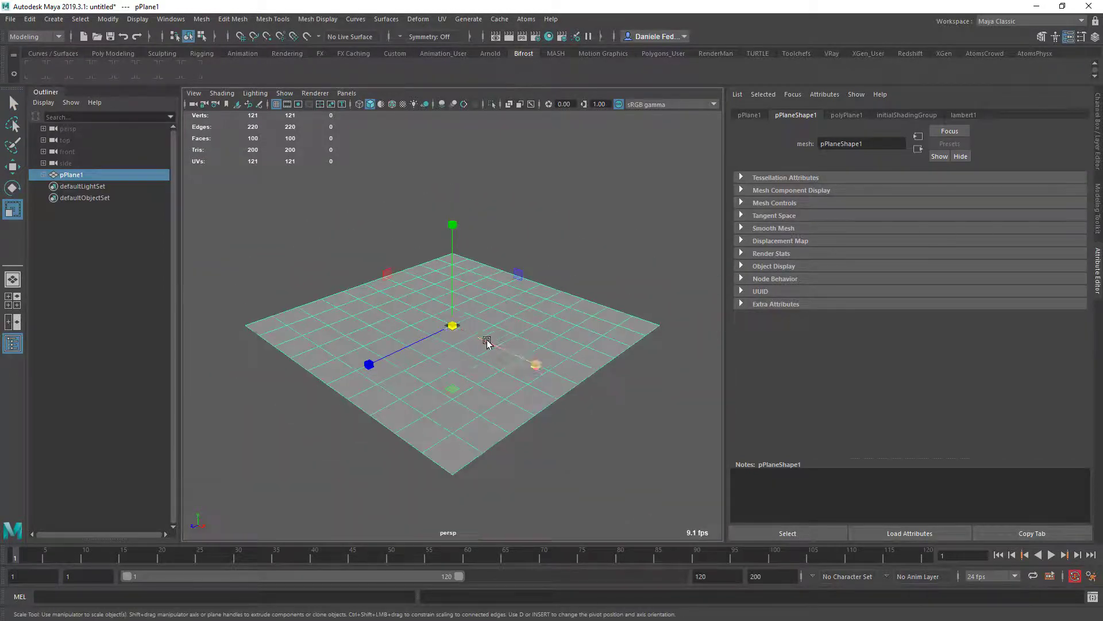
drag(453, 326, 520, 331)
drag(454, 327, 447, 257)
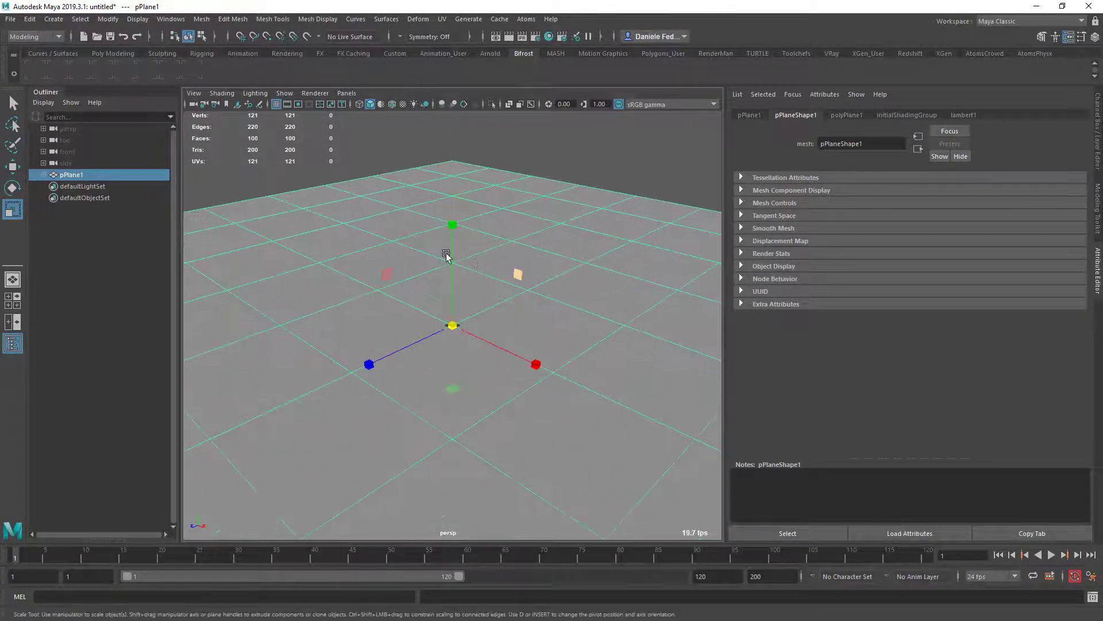
- Create an Atoms agent group and add the gridLayout behaviour module to it
click(526, 19)
click(558, 155)
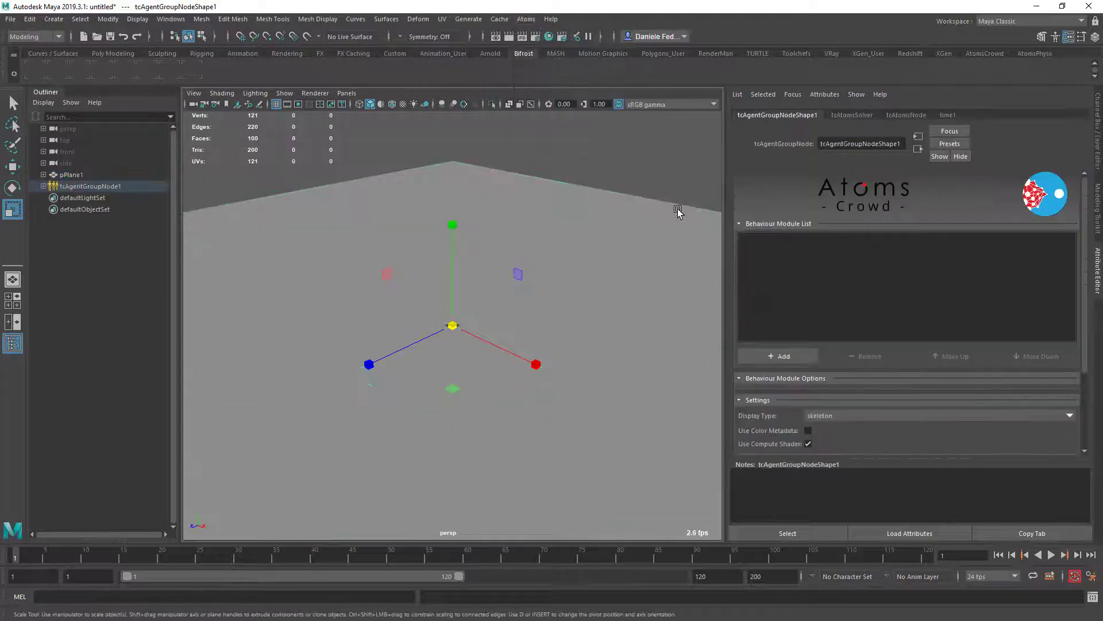
click(779, 356)
text(gridLayout)
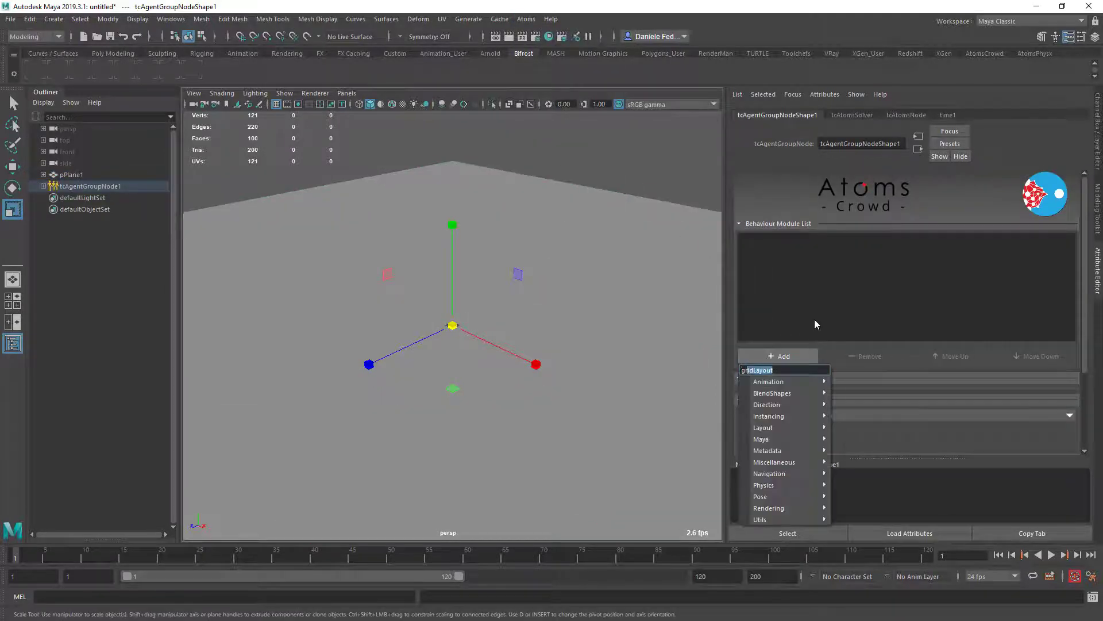
key(Return)
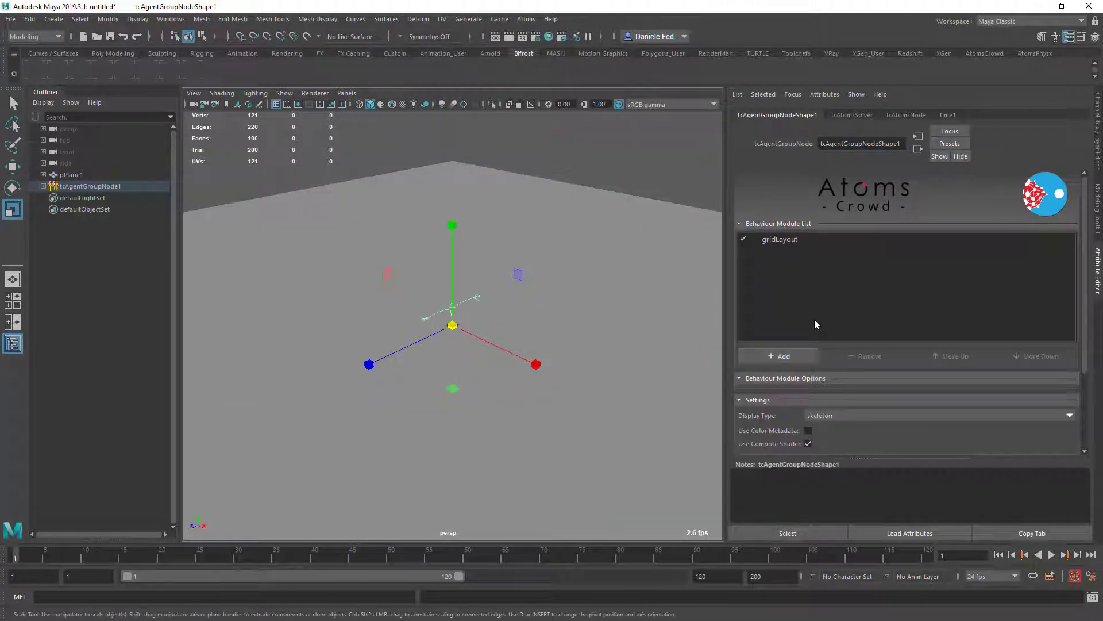
click(787, 356)
text(cl)
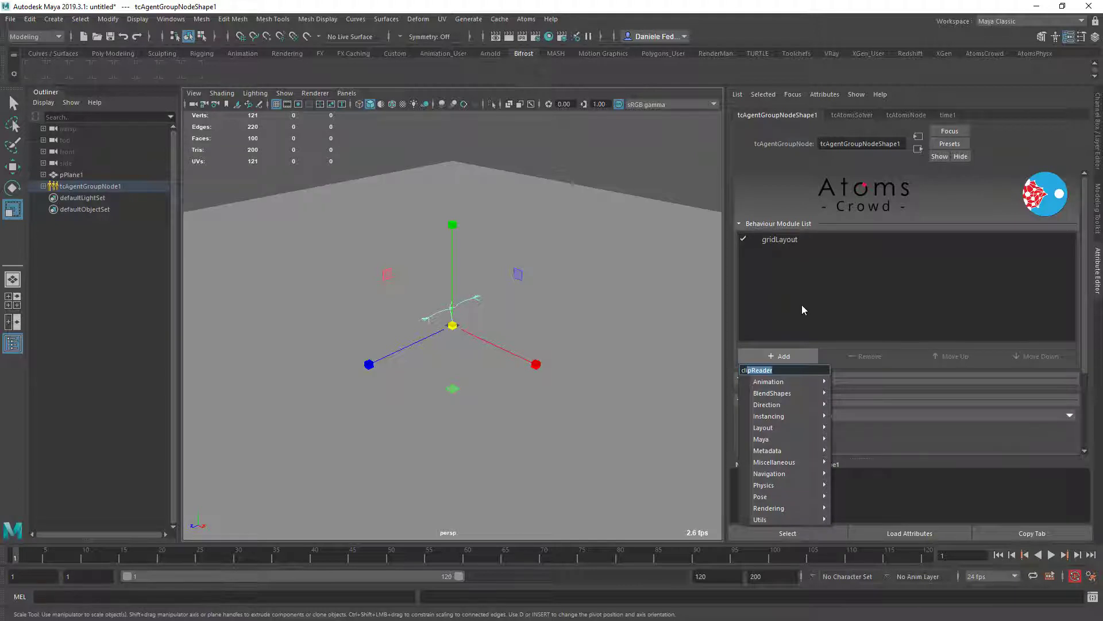
key(Escape)
- Set the gridLayout module's size to 2, 1, 4
click(780, 240)
scroll(784, 285, down, 3)
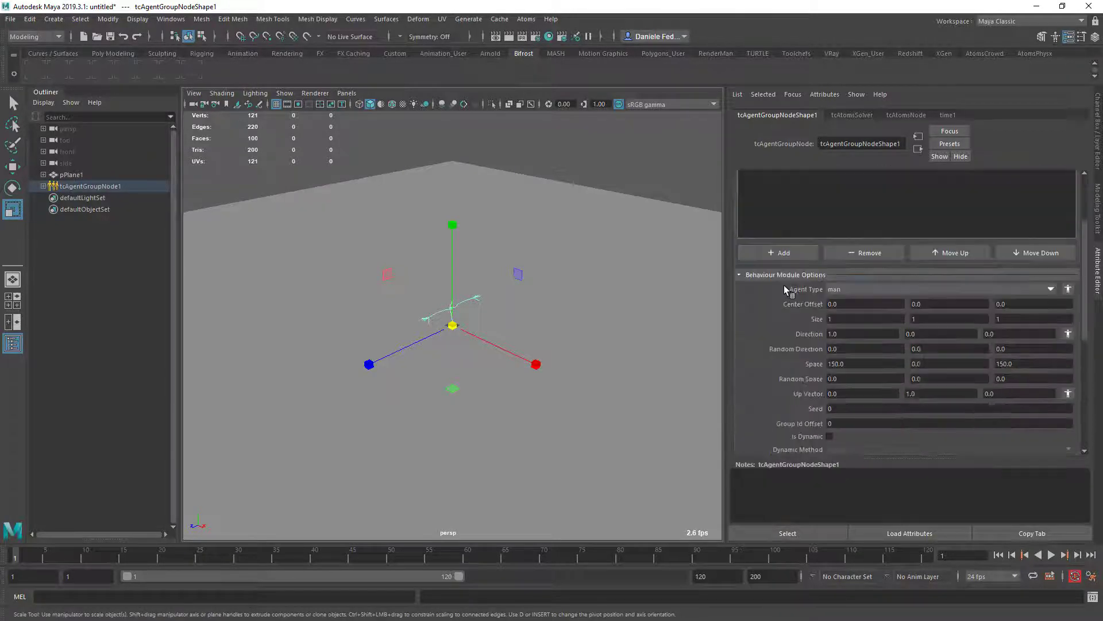
double_click(850, 318)
text(2)
key(Tab)
key(Tab)
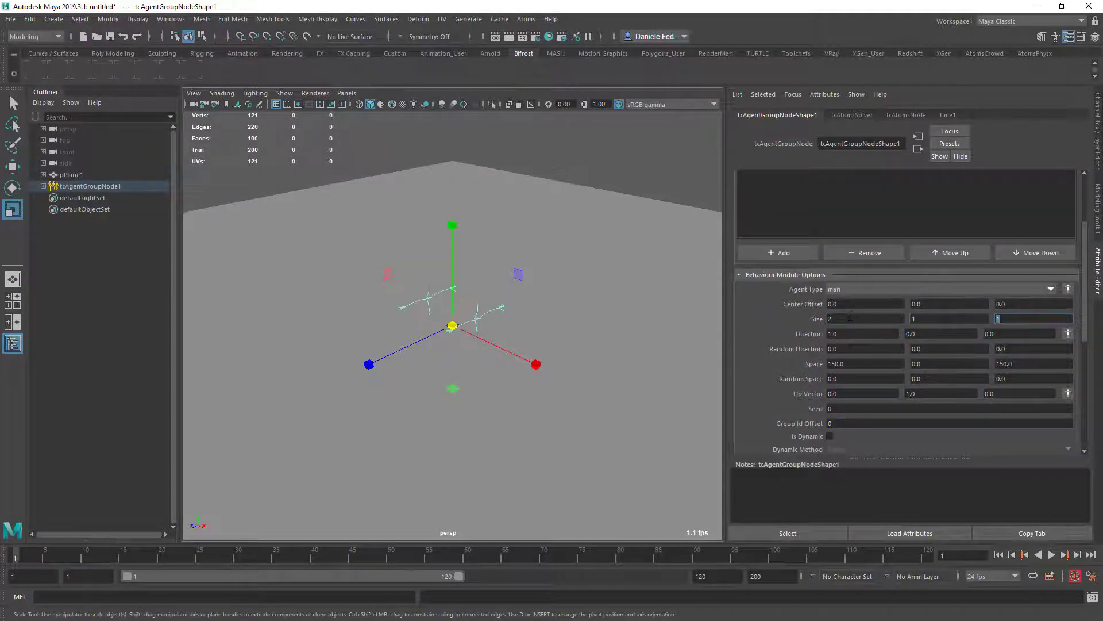
text(4)
key(Tab)
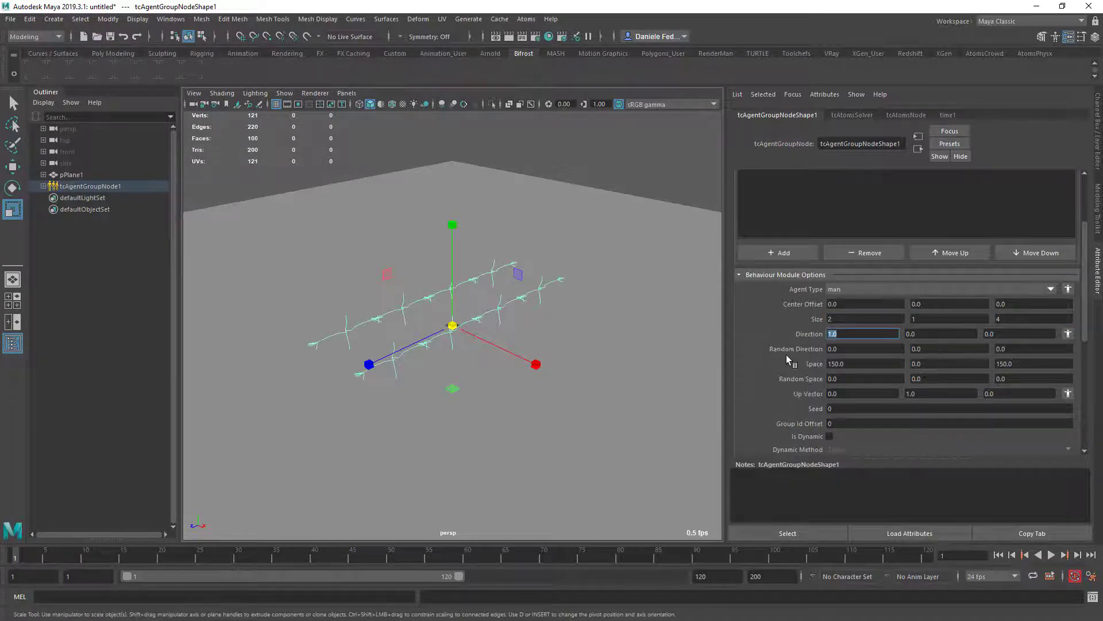
- Set the gridLayout spacing to 100 along both X and Z
scroll(817, 344, down, 2)
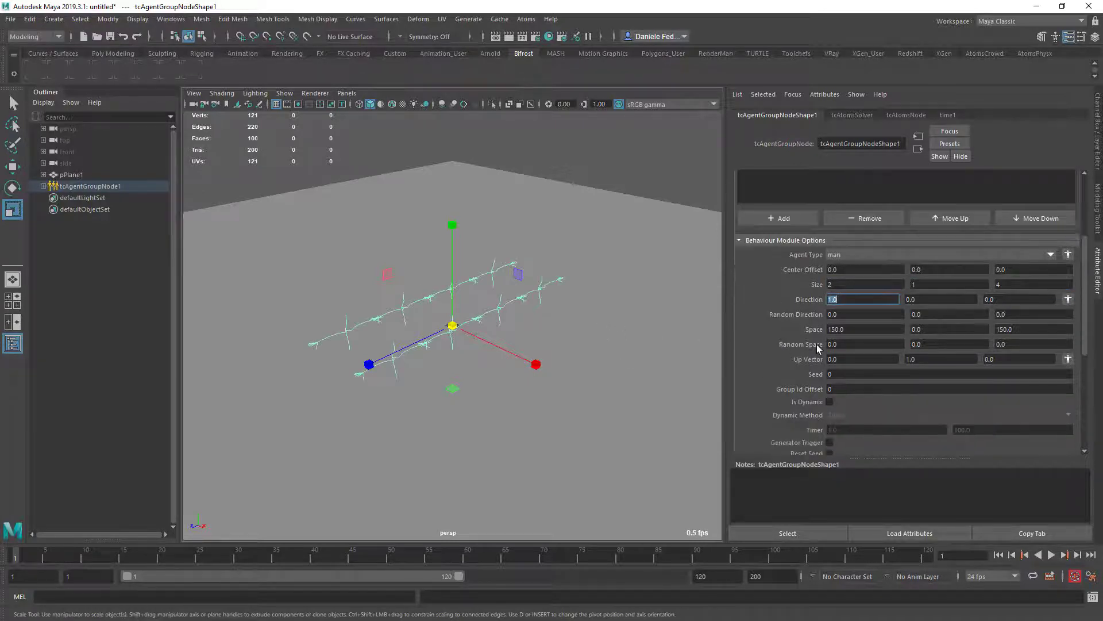
double_click(849, 330)
text(100)
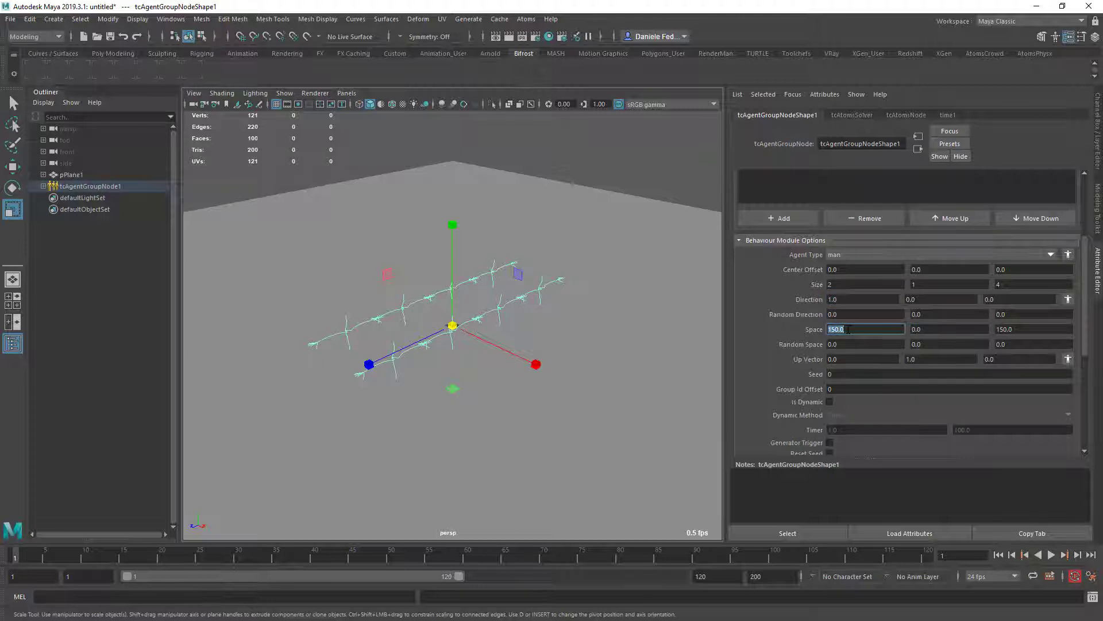
key(Tab)
key(Tab)
text(100)
key(Tab)
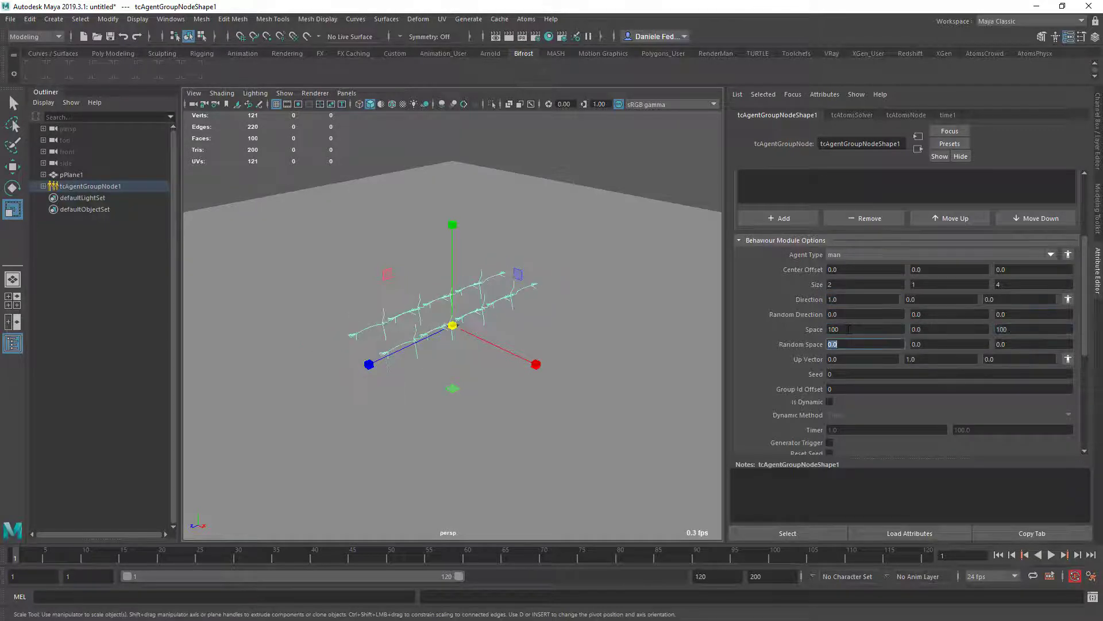
- Set the gridLayout random space to 30 in X and 20 in Z
text(30)
key(Tab)
key(Tab)
text(20)
key(Tab)
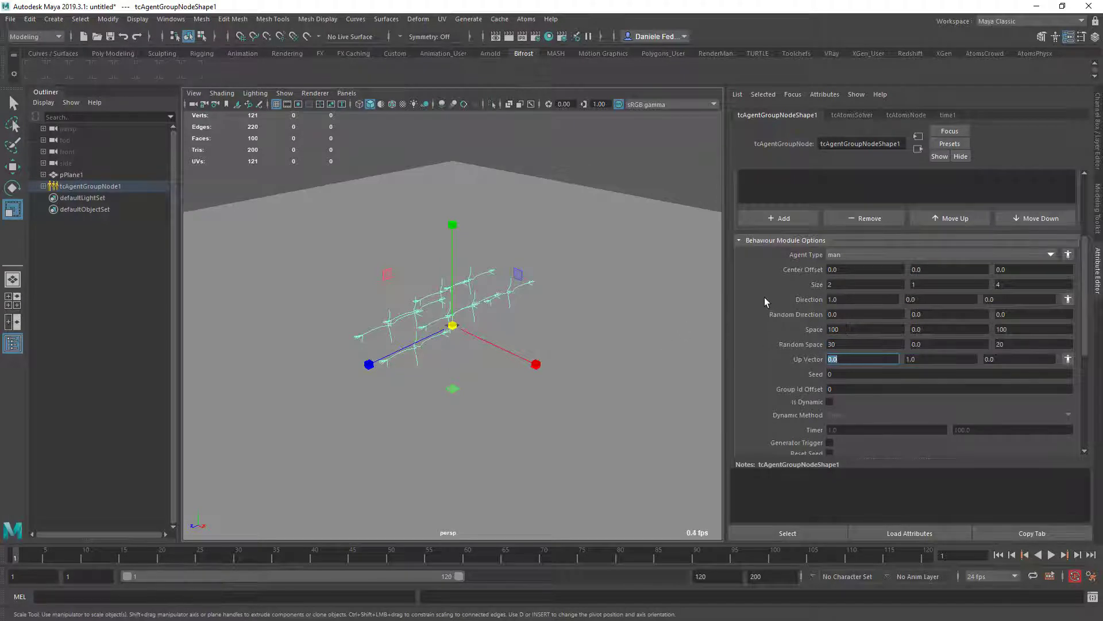
- Override the gridLayout agent type of agents 1, 3, 5 and 7 with rWoman
click(1068, 254)
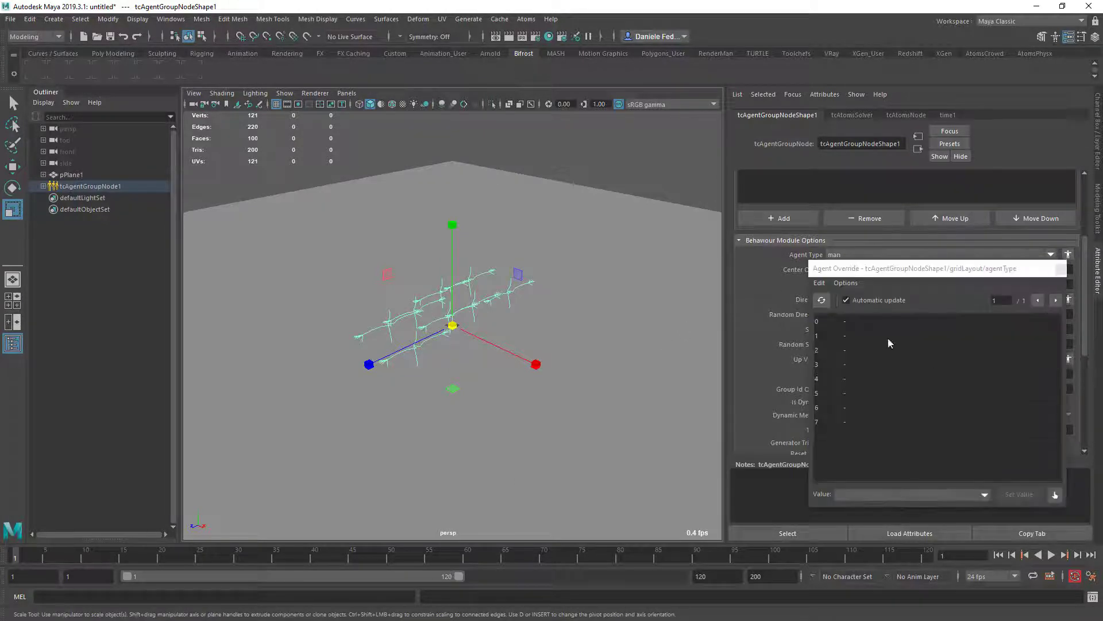
click(857, 336)
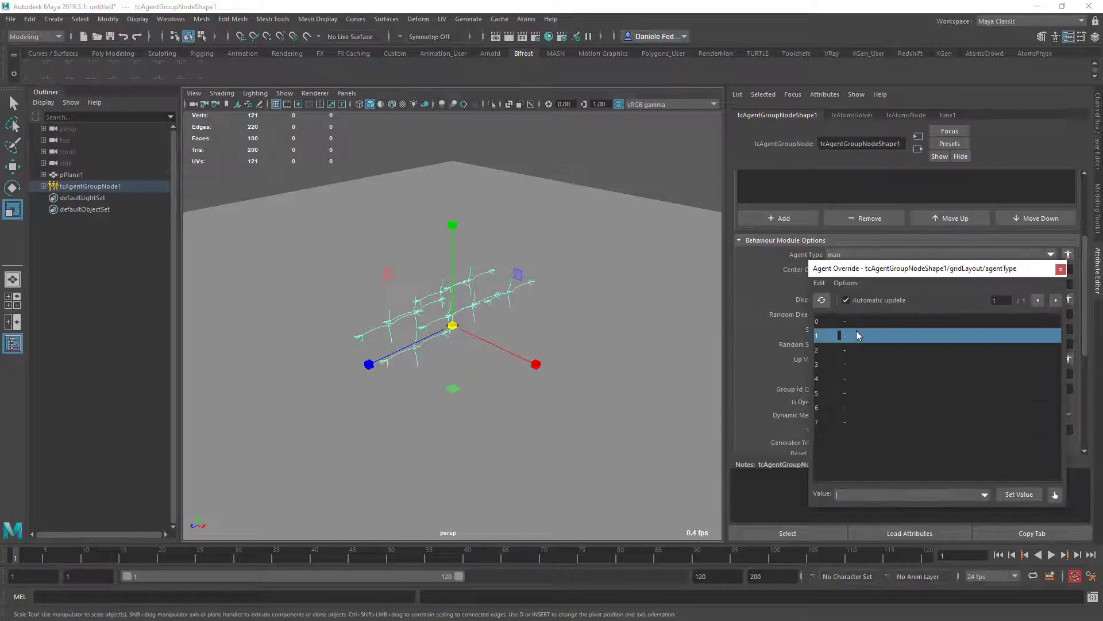
ctrl+click(853, 364)
ctrl+click(853, 393)
ctrl+click(852, 422)
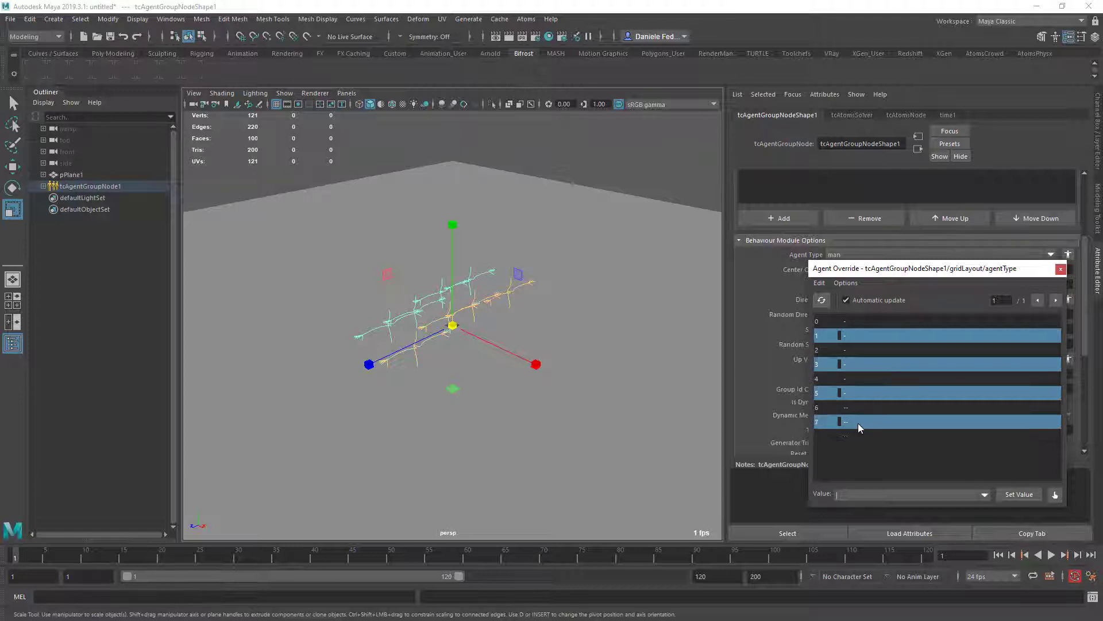
click(985, 494)
click(931, 520)
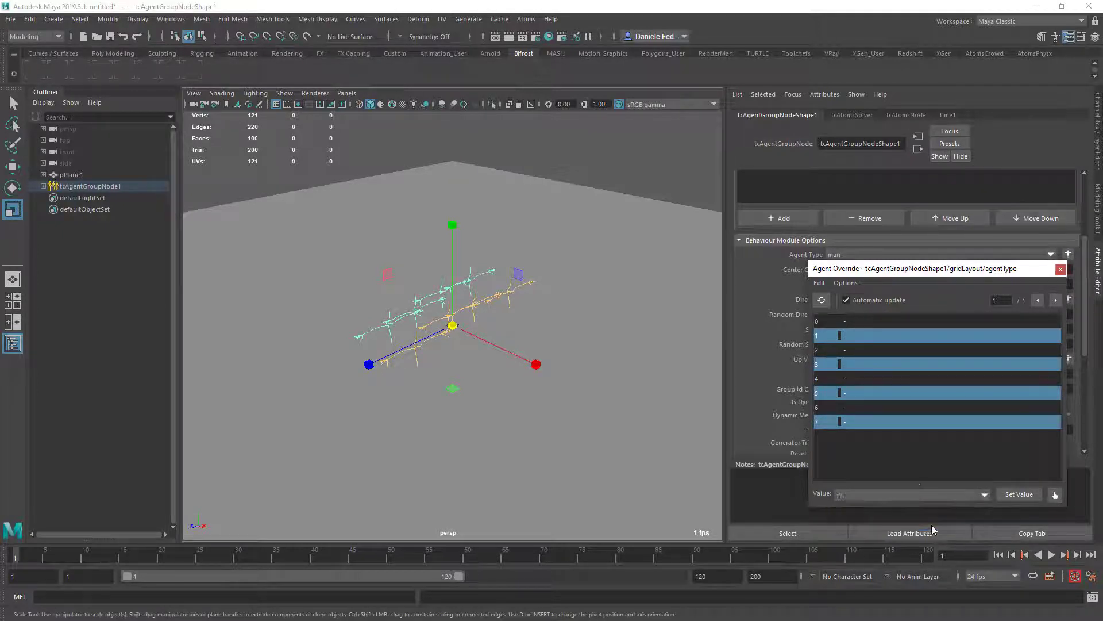
click(1019, 494)
- Override the agent type of agents 0, 2, 4 and 6 with rMan and close the Agent Override window
click(877, 409)
ctrl+click(865, 378)
ctrl+click(854, 351)
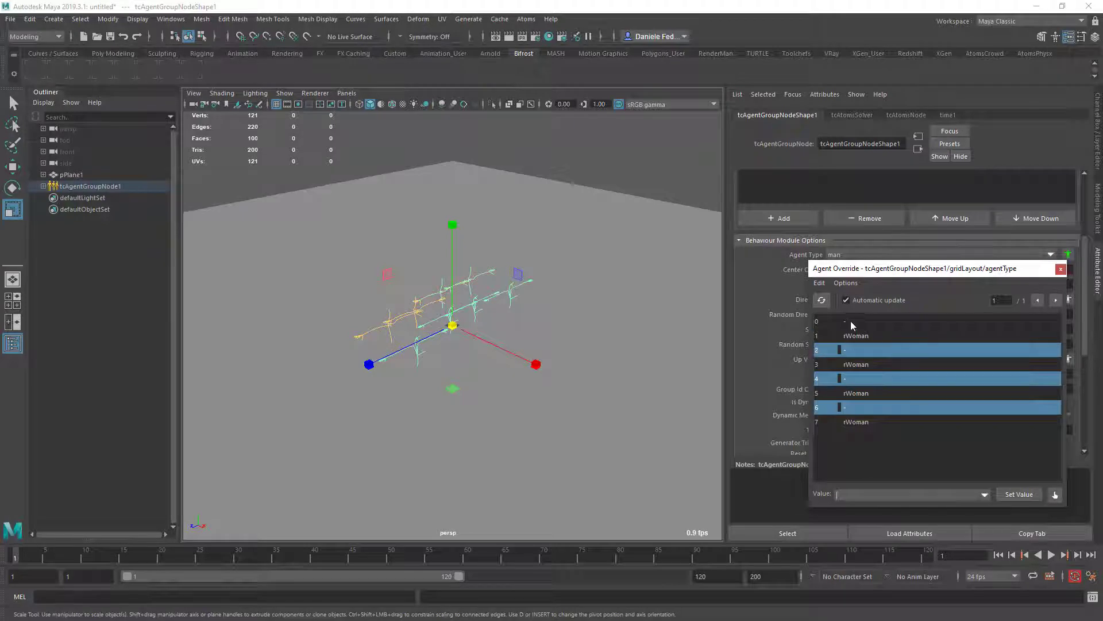
ctrl+click(850, 320)
click(984, 495)
click(935, 520)
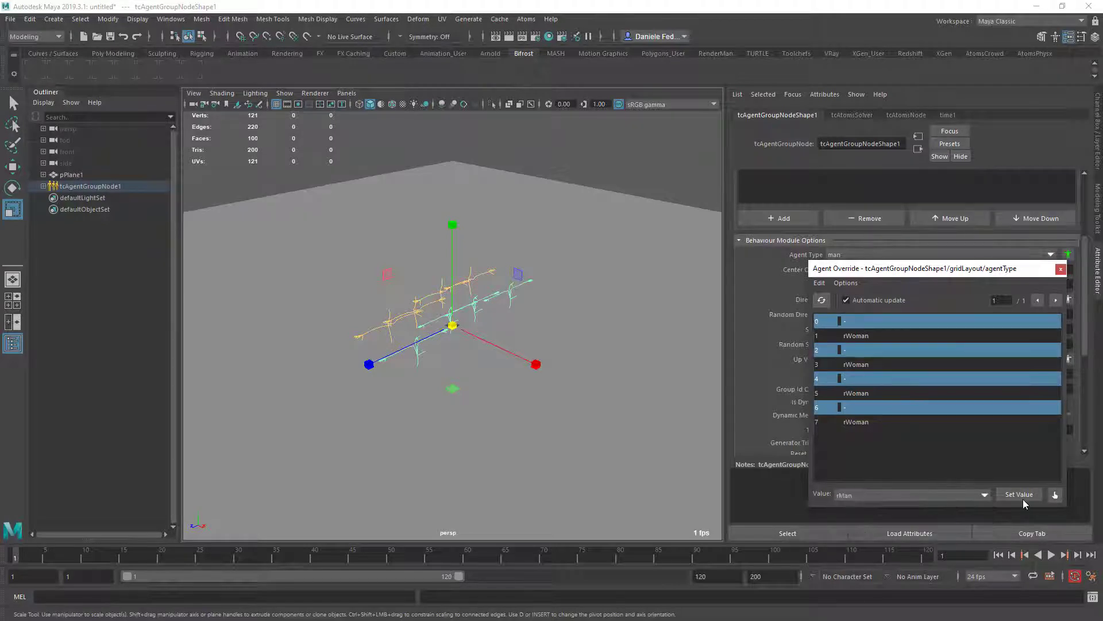
click(1019, 495)
click(1061, 269)
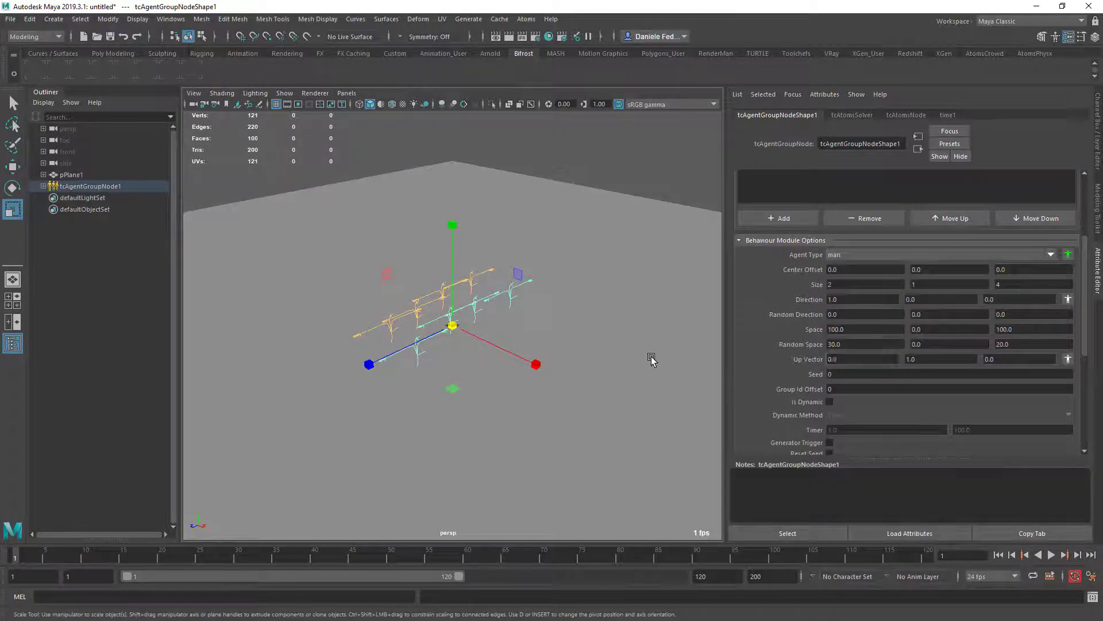
- Hide the ground plane and set the display type of tcAgentGroupNode1 to skin
click(653, 357)
key(h)
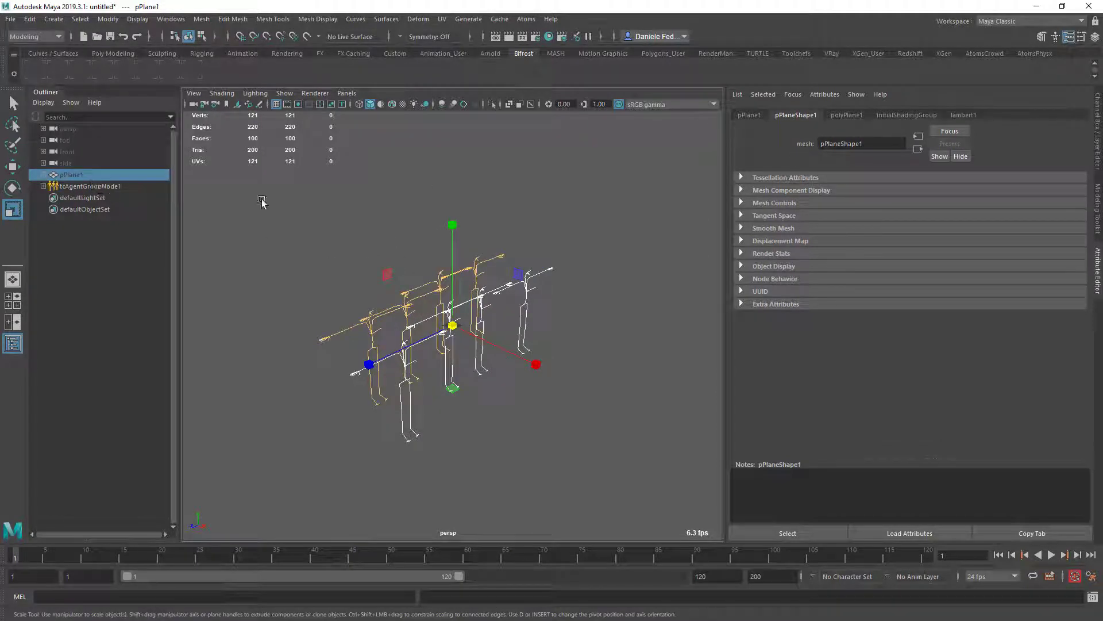
click(128, 187)
scroll(818, 336, down, 4)
click(843, 317)
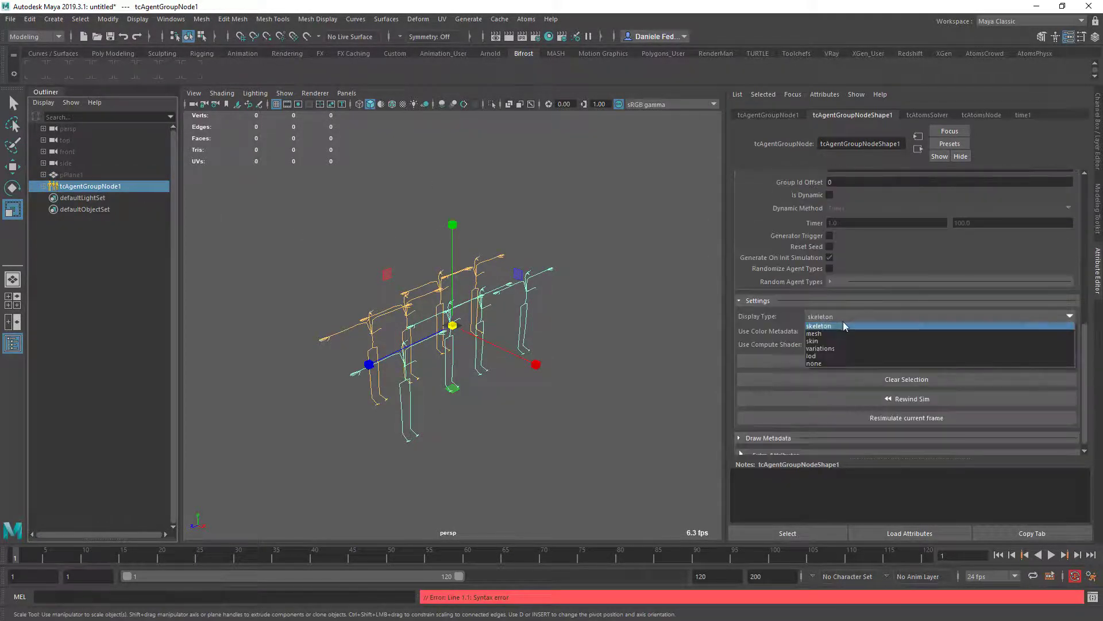
click(840, 343)
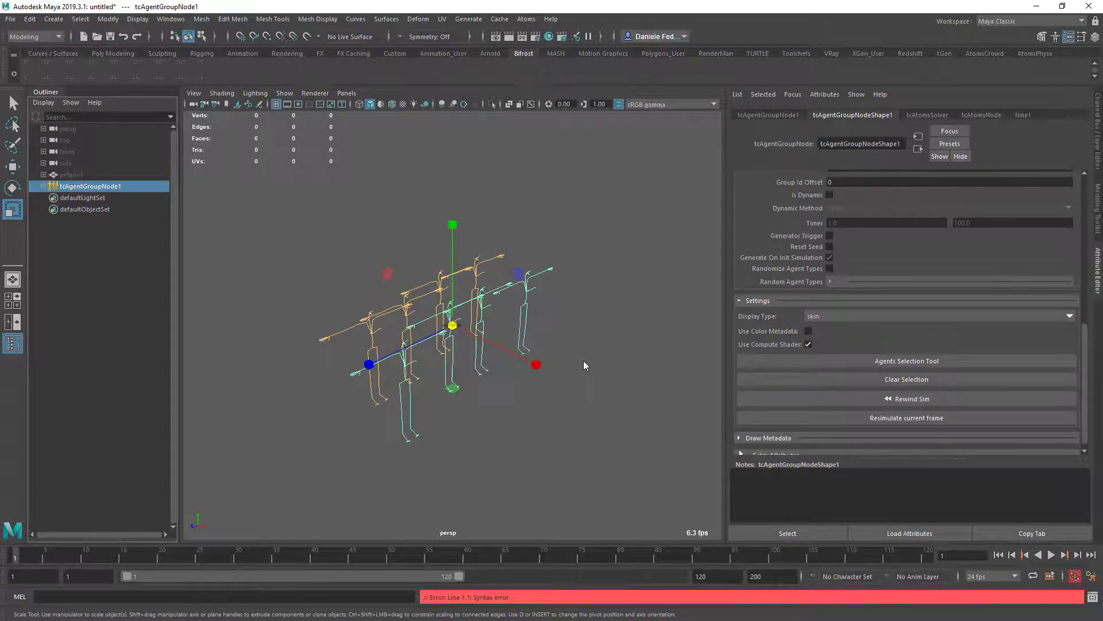
- Switch the viewport to textured shading and inspect the skinned man and woman agents up close
click(579, 326)
key(6)
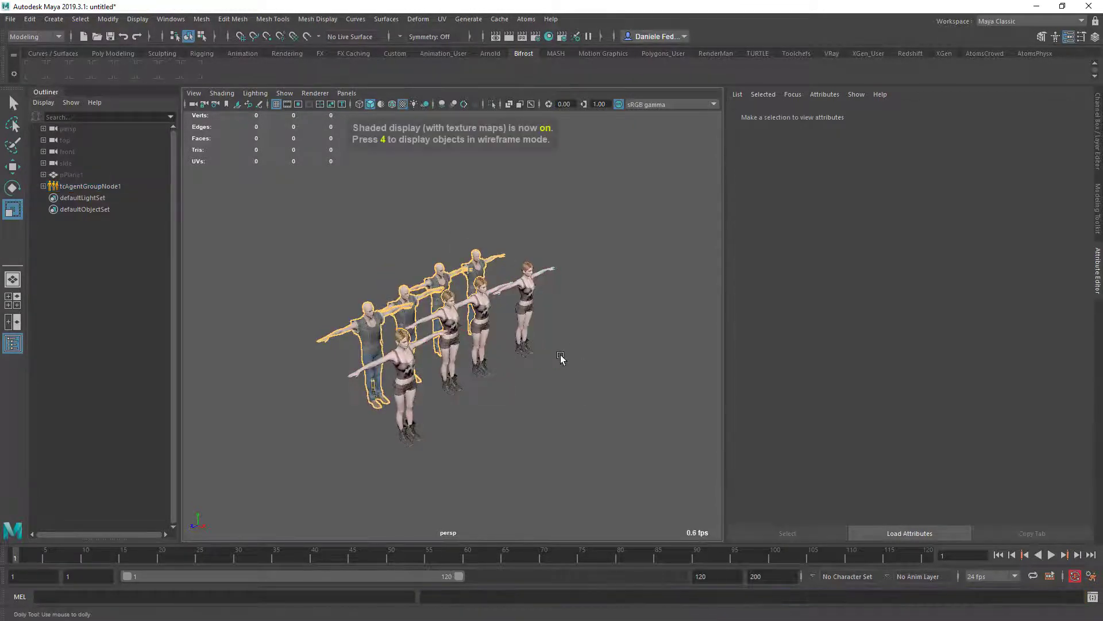
scroll(567, 318, up, 5)
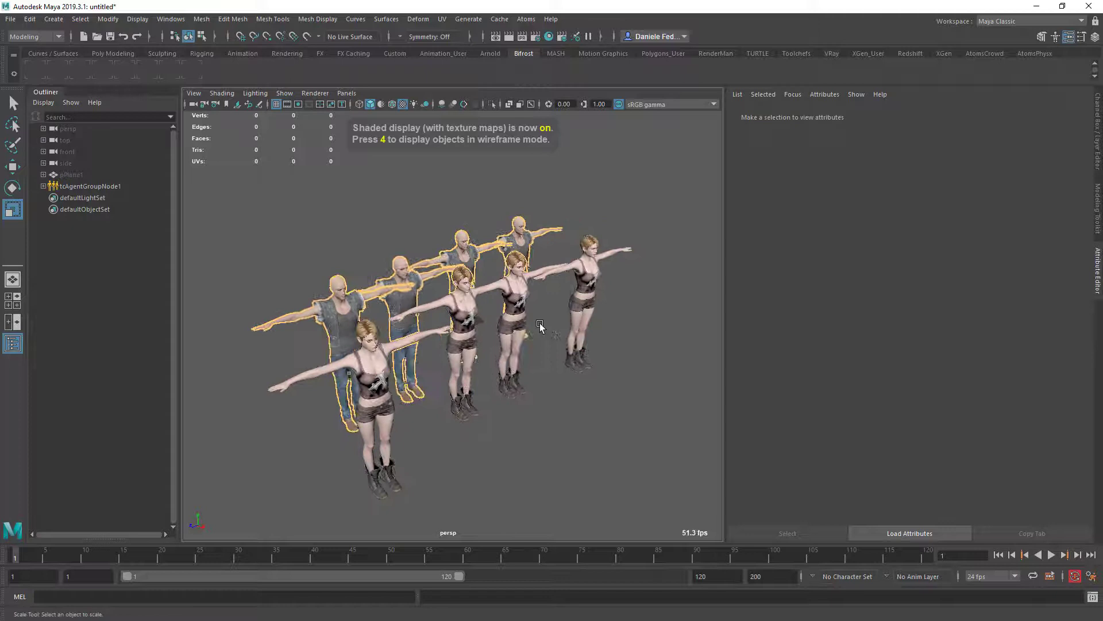
mouse_move(540, 325)
alt+mouse_down()
mouse_move(563, 353)
mouse_move(543, 331)
alt+mouse_up()
alt+drag(689, 341, 655, 310)
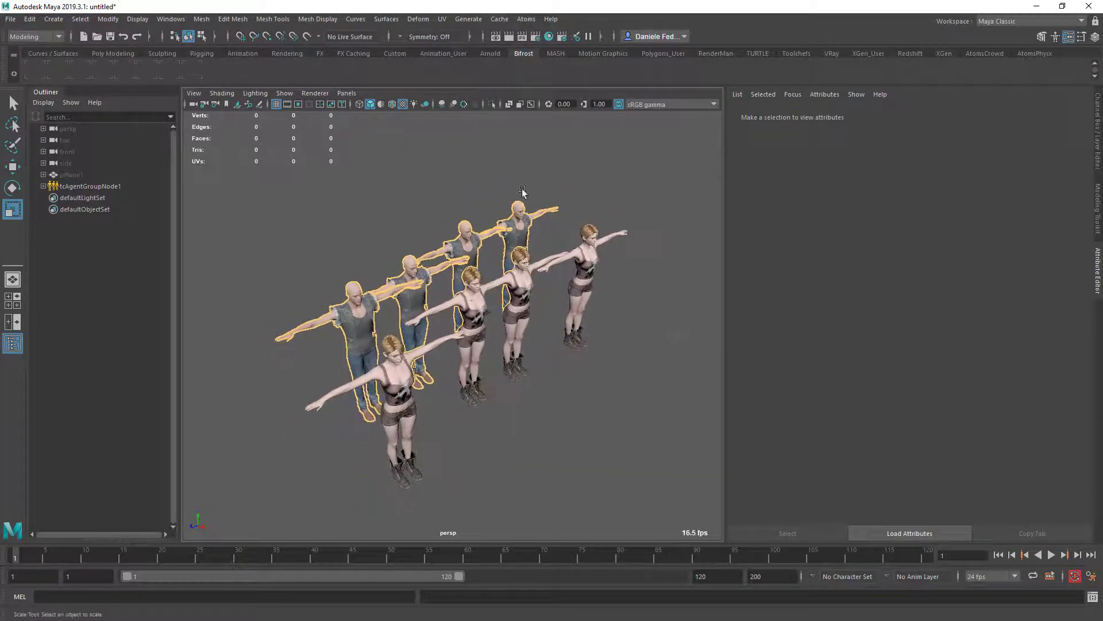
- Import the variation JSON file from the variations folder of ReallusionExports and dismiss the import notice
click(537, 21)
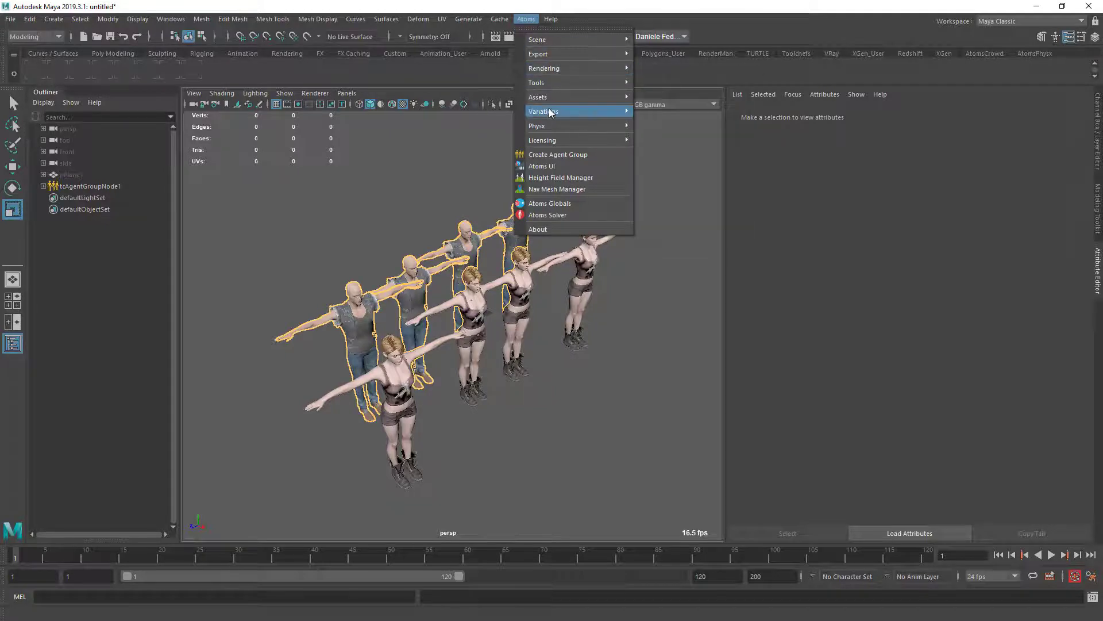
mouse_move(550, 111)
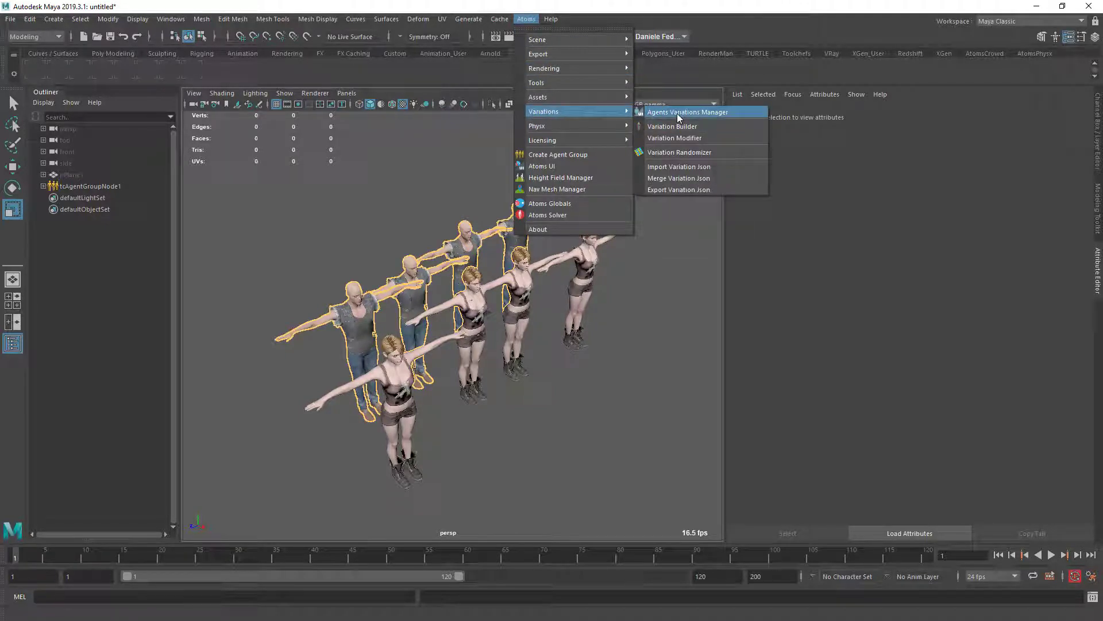
click(677, 166)
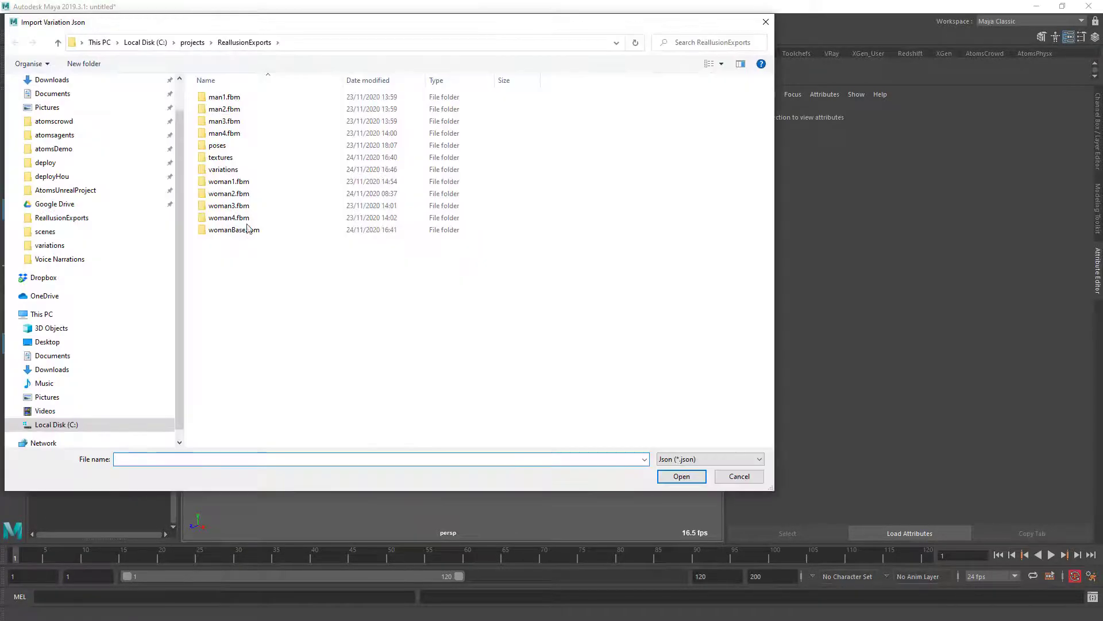
double_click(223, 169)
double_click(227, 157)
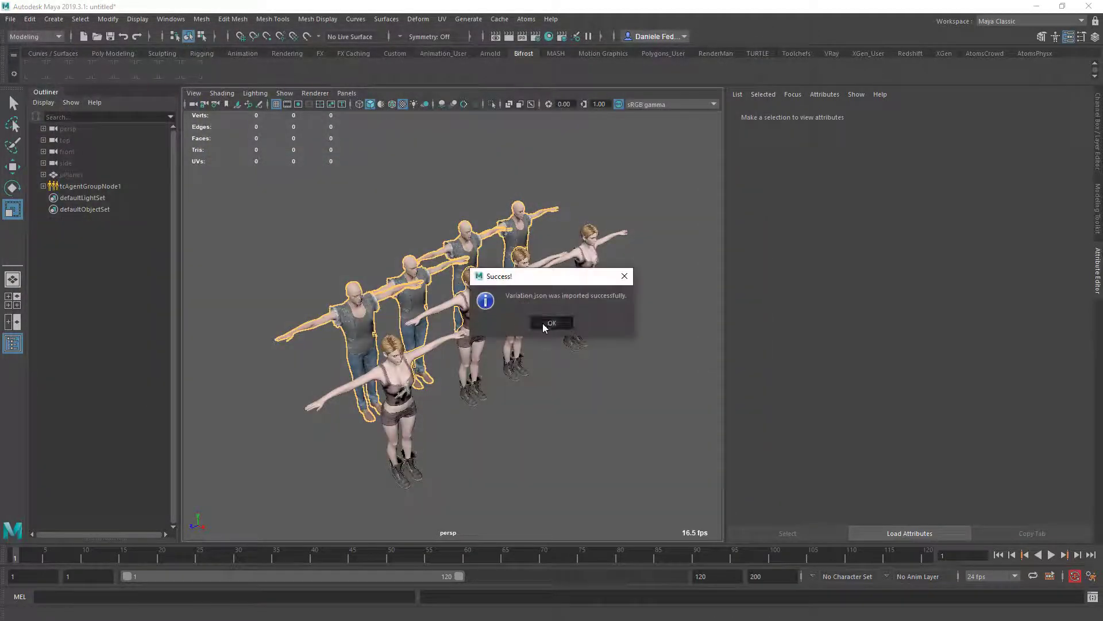
click(550, 323)
- Open the Variation Randomizer and add all rMan and rWoman variations to its randomization list
click(526, 19)
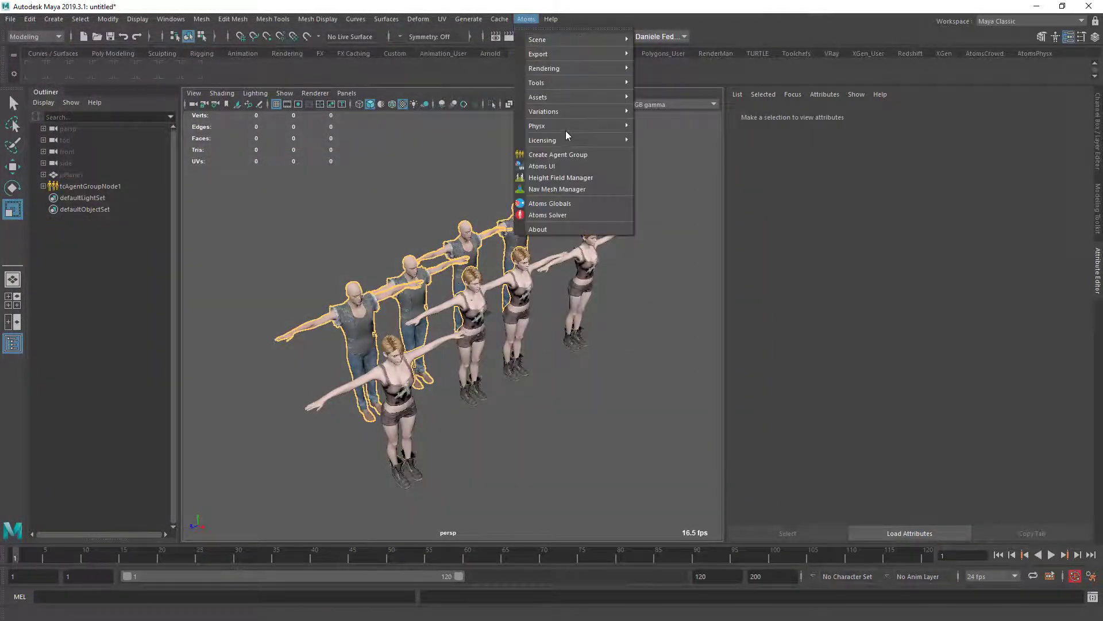
mouse_move(574, 110)
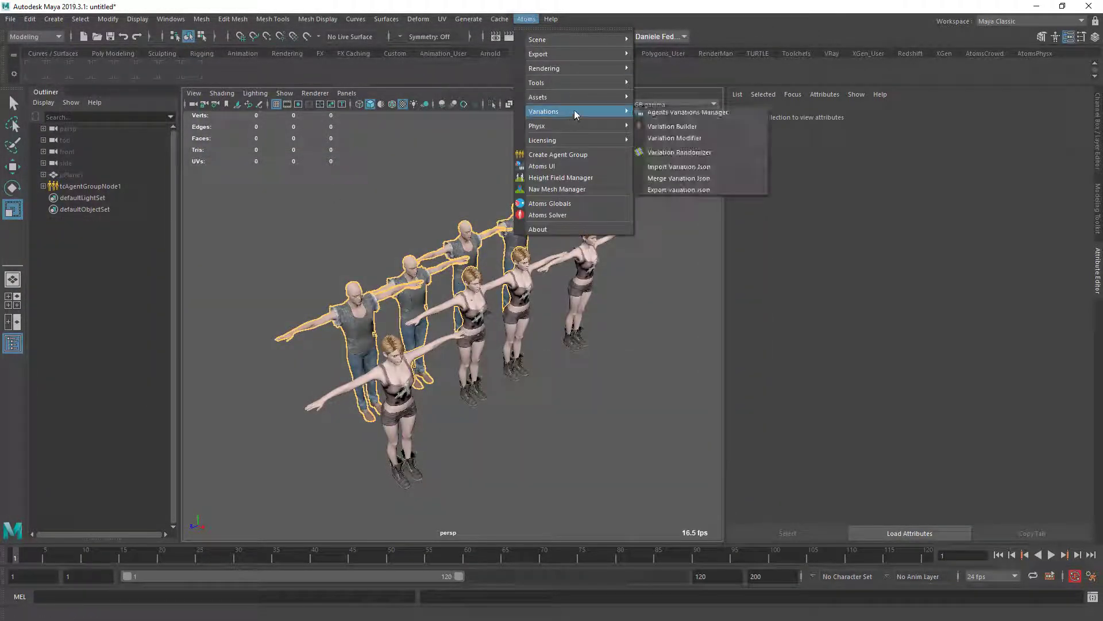
click(687, 152)
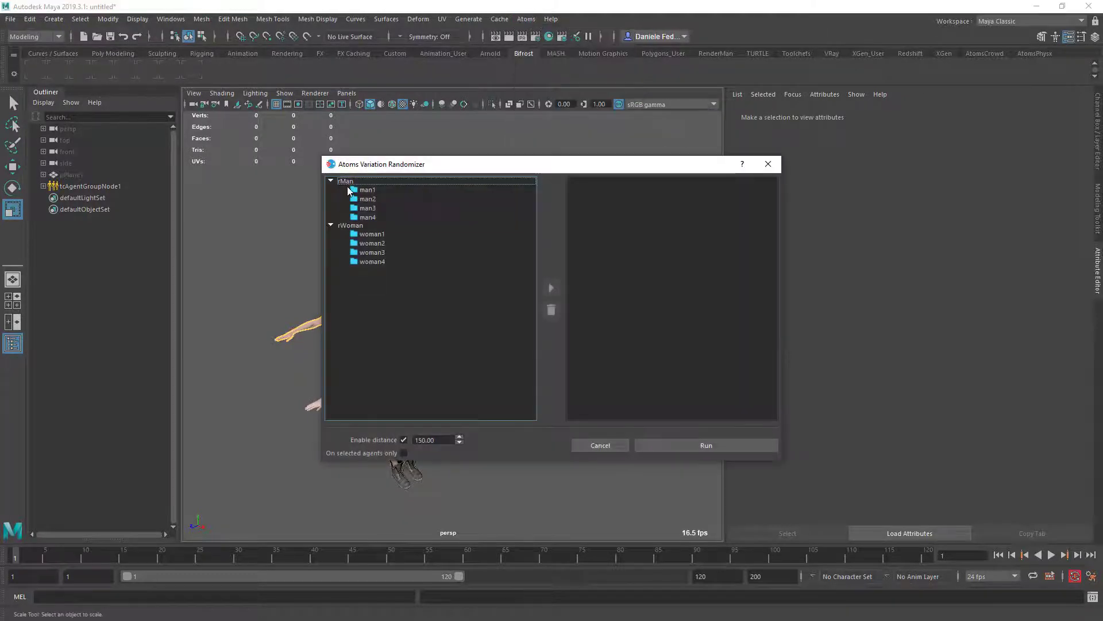
ctrl+click(350, 226)
click(550, 286)
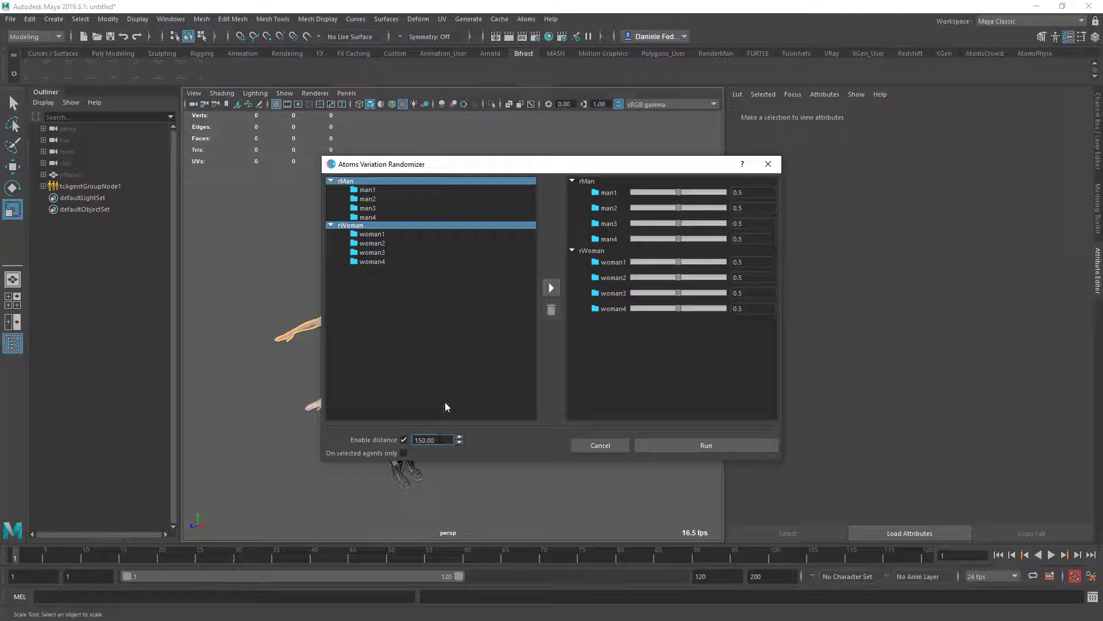
- Set the Variation Randomizer's enabled distance to 10000
key(BackSpace)
key(BackSpace)
key(BackSpace)
key(BackSpace)
key(BackSpace)
key(BackSpace)
text(1000)
key(Return)
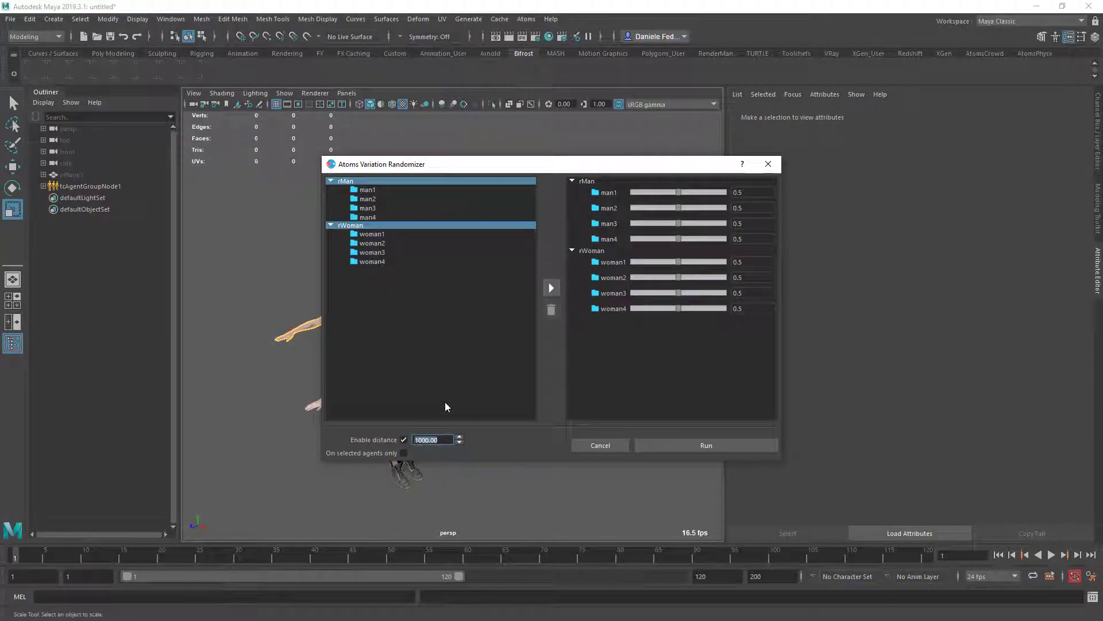
click(428, 440)
text(0)
- Run the variation randomizer on tcAgentGroupNode1
click(688, 449)
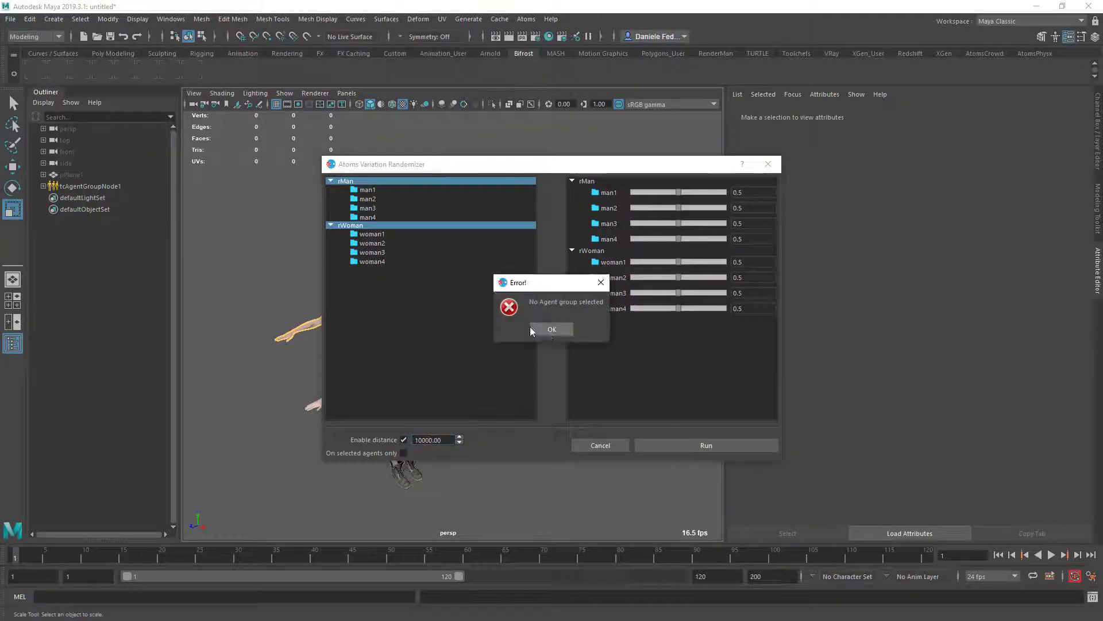
click(549, 329)
click(115, 186)
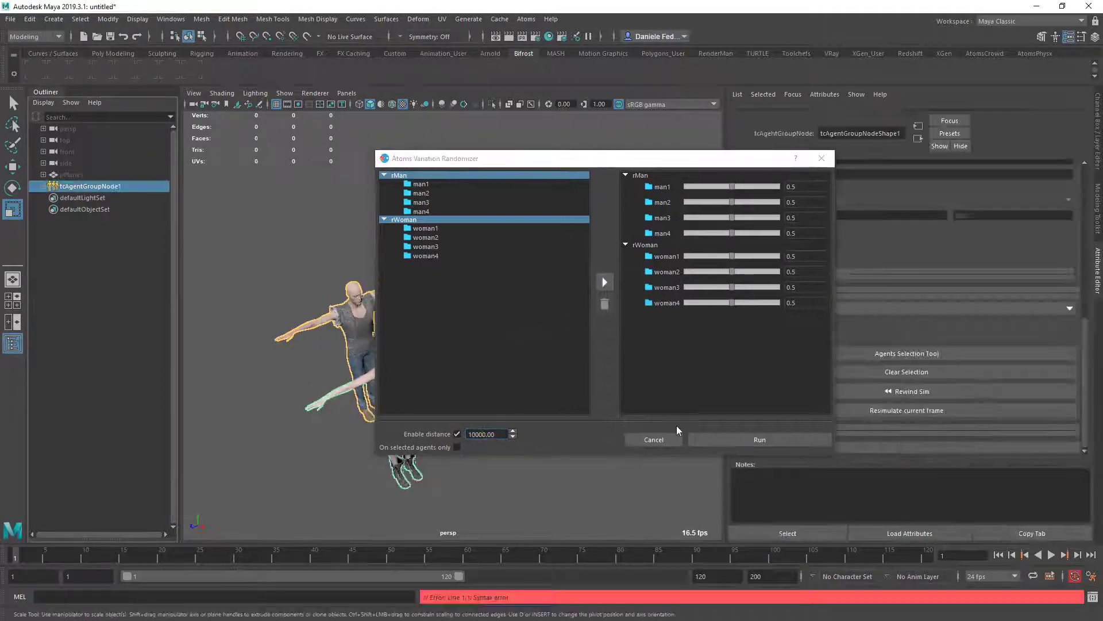
click(705, 439)
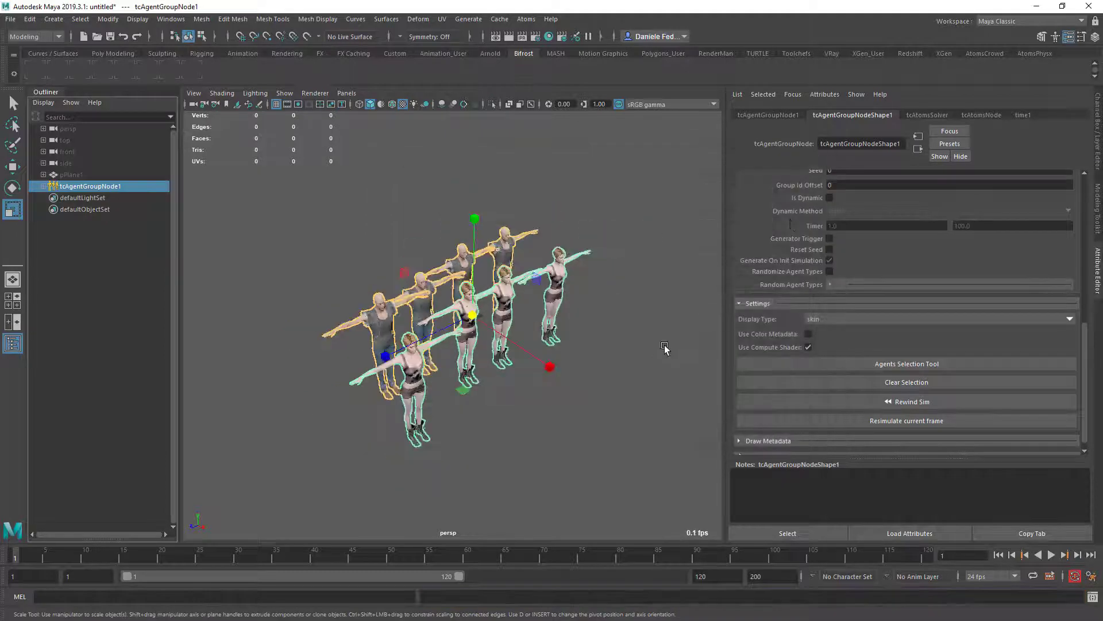
- Select the variations module of tcAgentGroupNode1 and set the group's display type to variations
scroll(783, 273, up, 5)
click(781, 251)
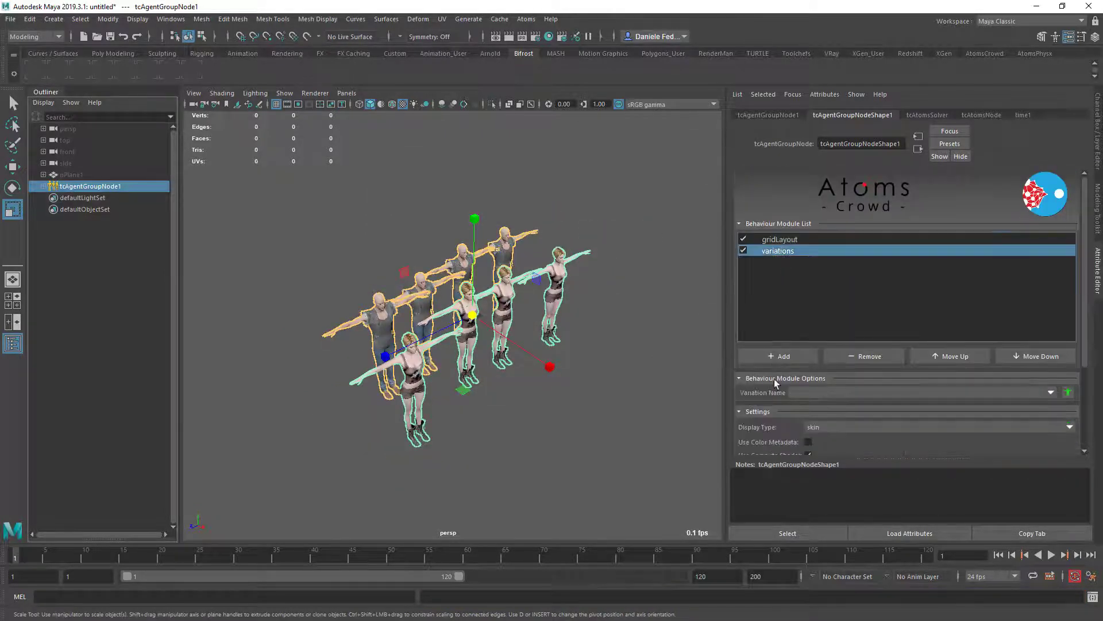
scroll(787, 362, down, 3)
click(821, 324)
click(828, 355)
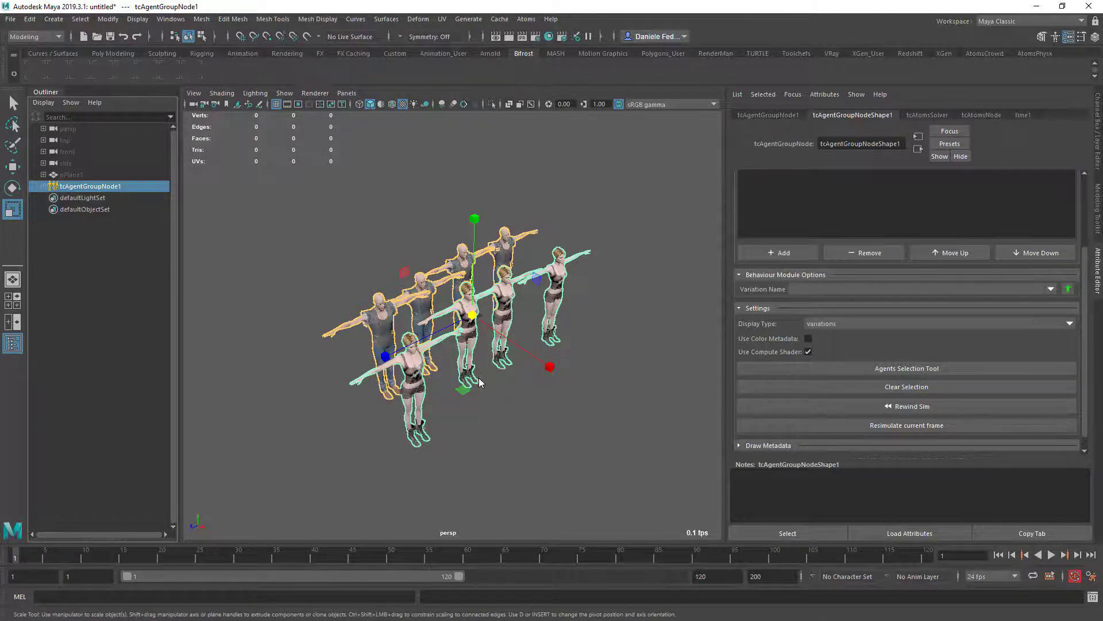
alt+drag(507, 423, 583, 396)
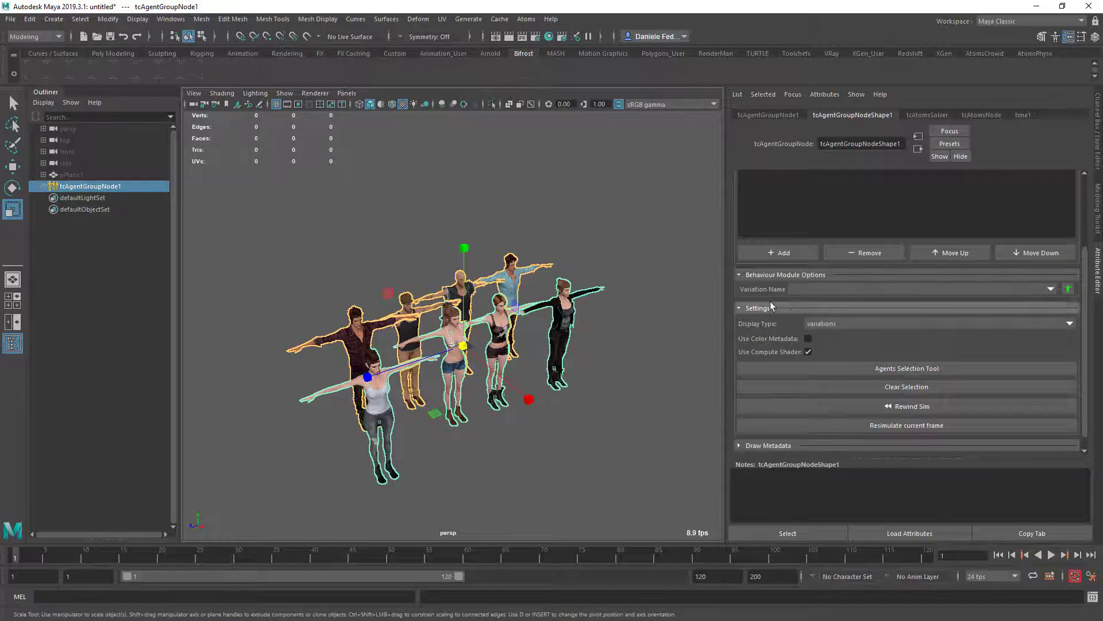
- Add the four man_pose and four woman_pose files from the ReallusionExports poses folder in File Explorer to the Atoms Editor's animation clip events
scroll(770, 302, up, 3)
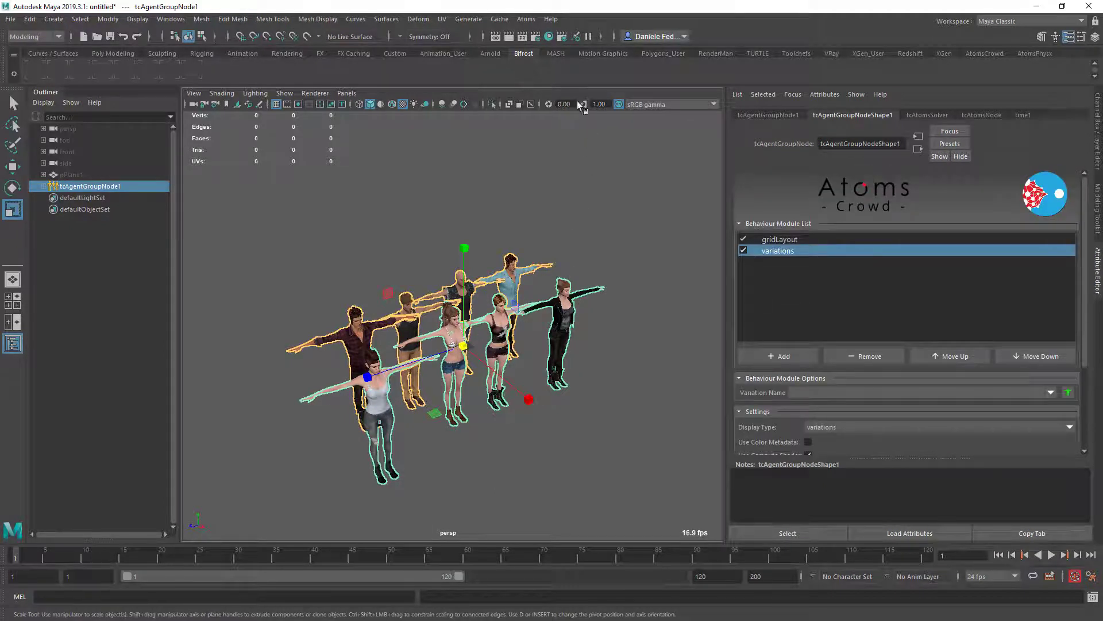
click(526, 19)
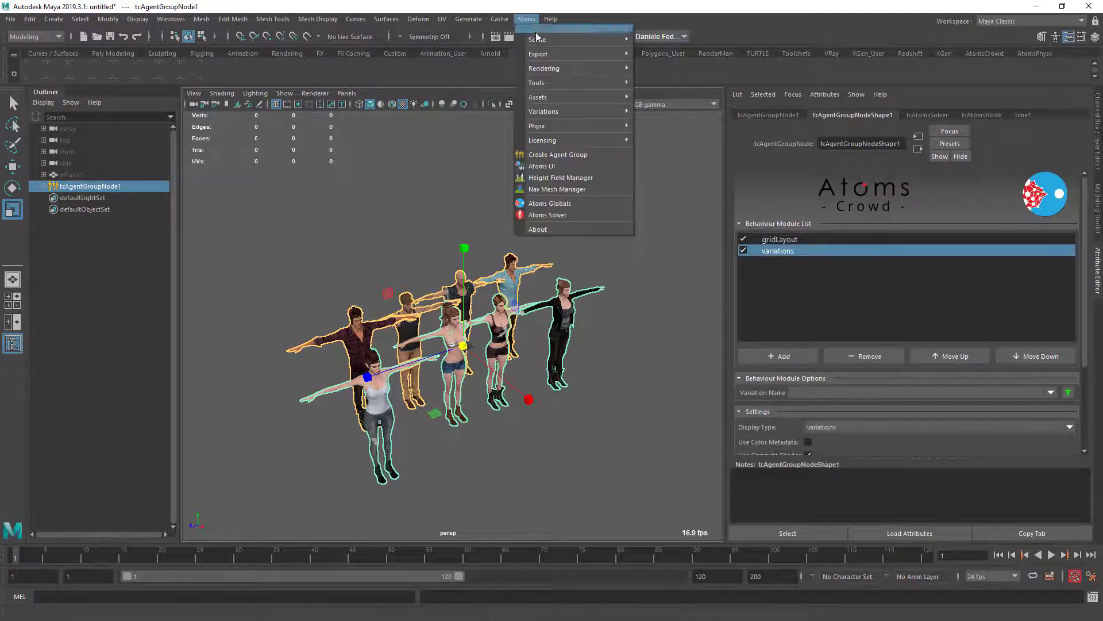
click(557, 167)
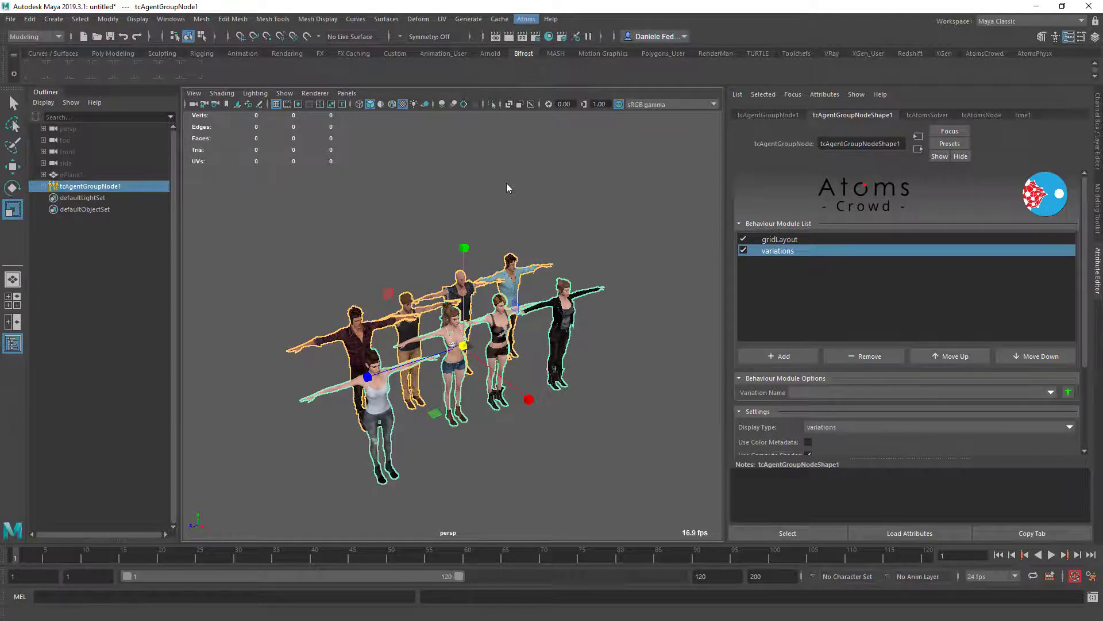
click(232, 154)
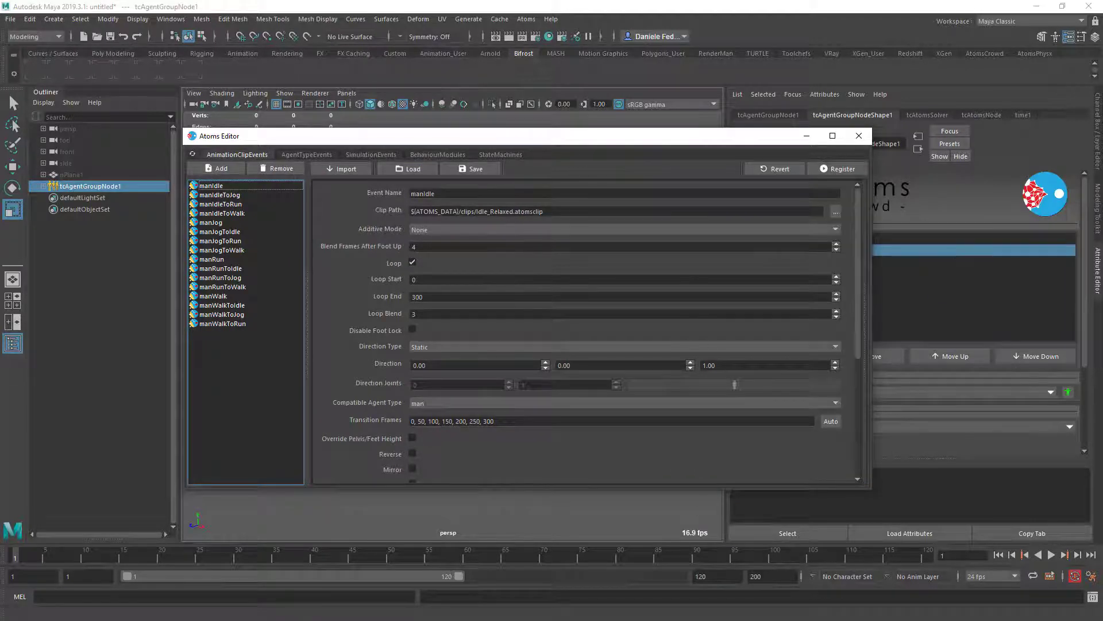
key(alt+Tab)
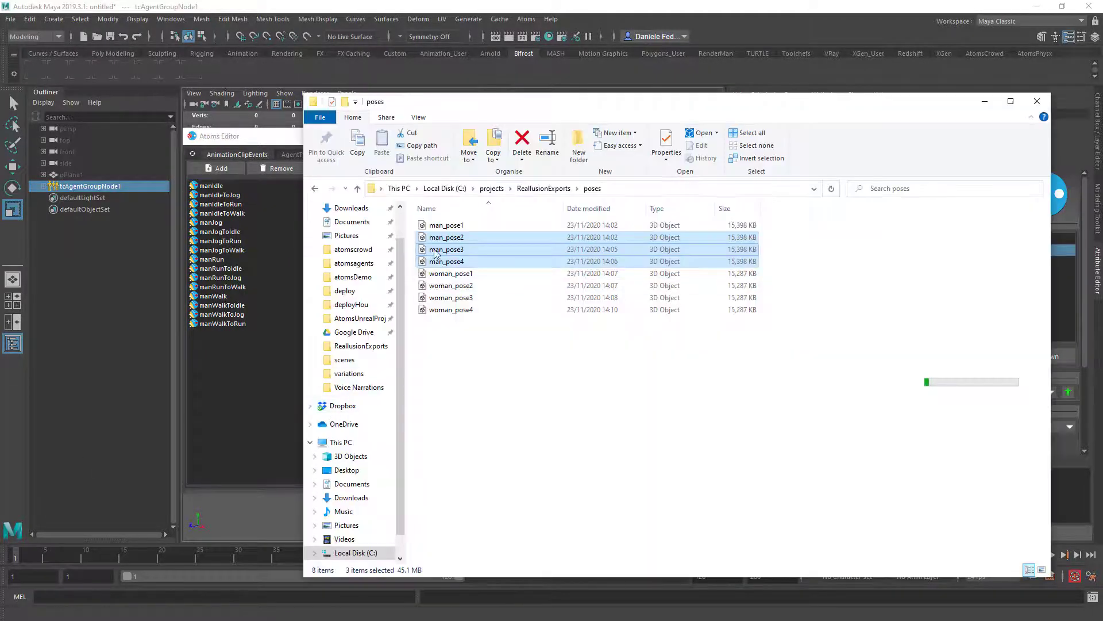
click(445, 226)
shift+click(451, 310)
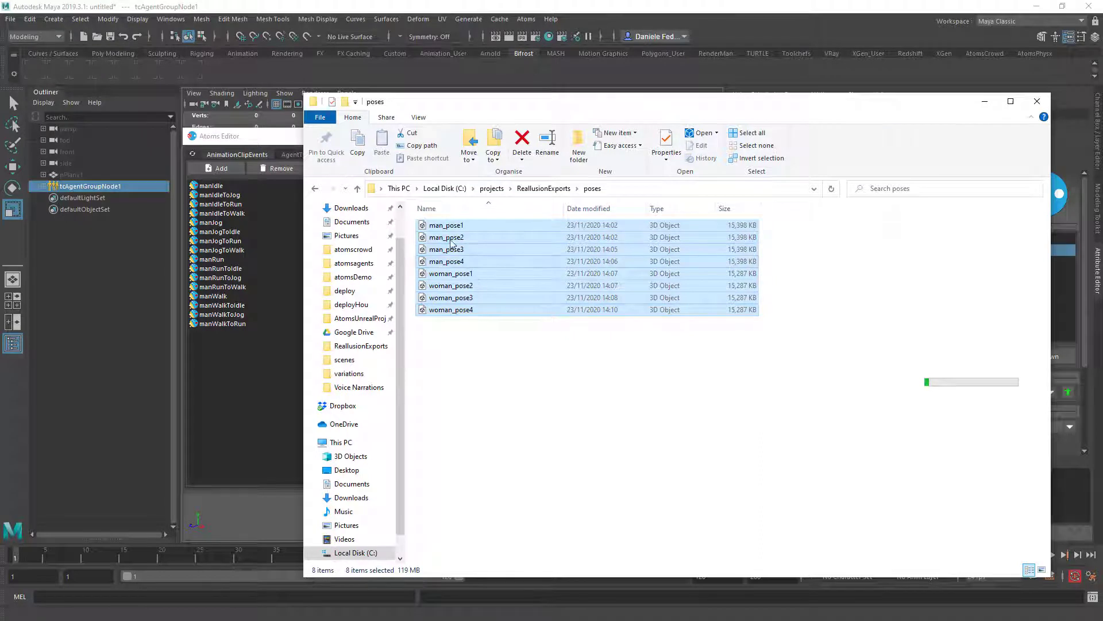
drag(452, 244, 267, 390)
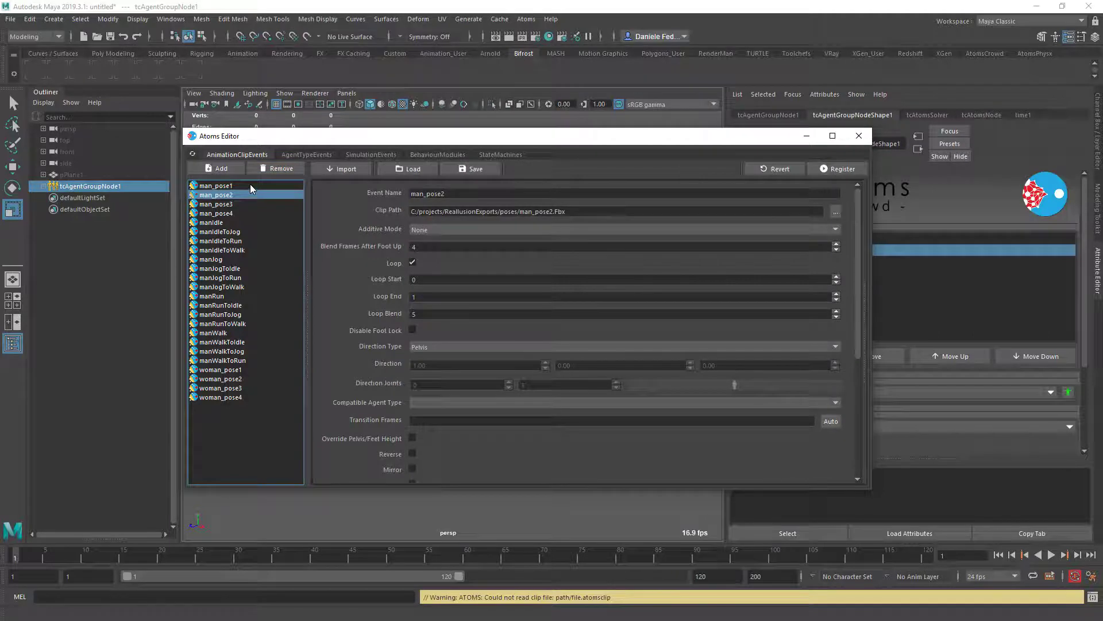
- Select the clip events man_pose1 to man_pose4 and woman_pose1 to woman_pose4 and set their Loop Blend to 0
click(232, 186)
shift+click(234, 213)
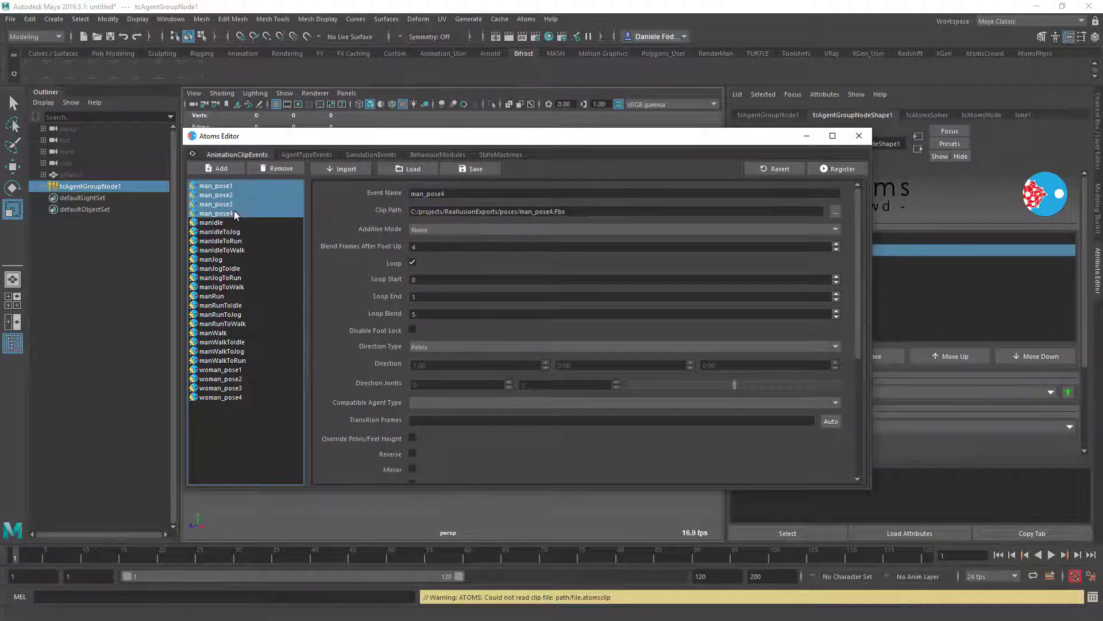
ctrl+drag(244, 370, 288, 384)
double_click(421, 314)
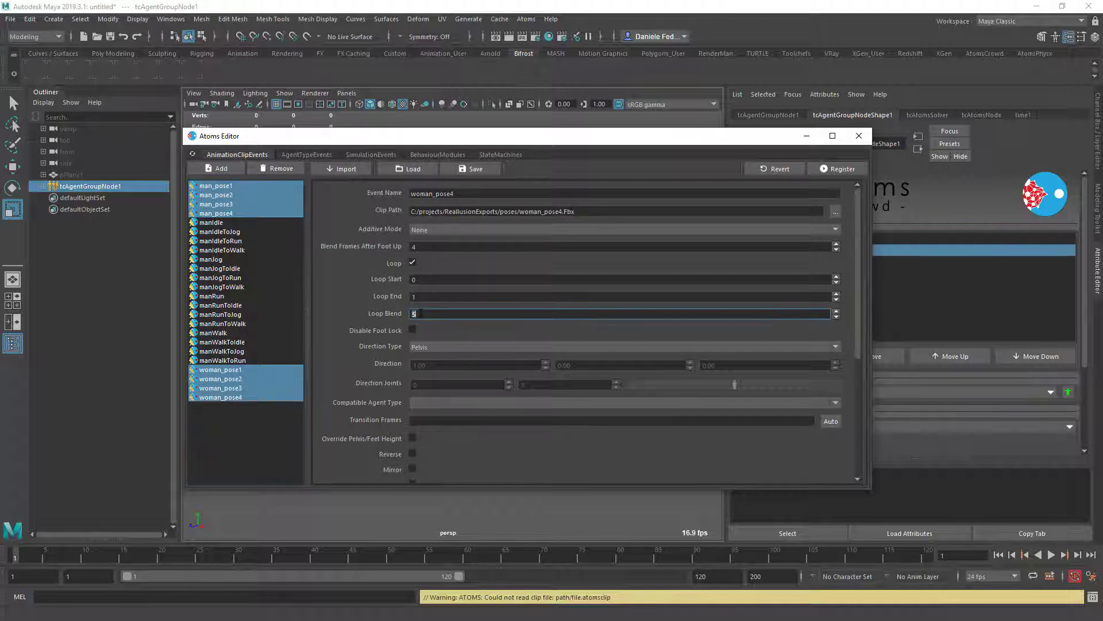
text(0)
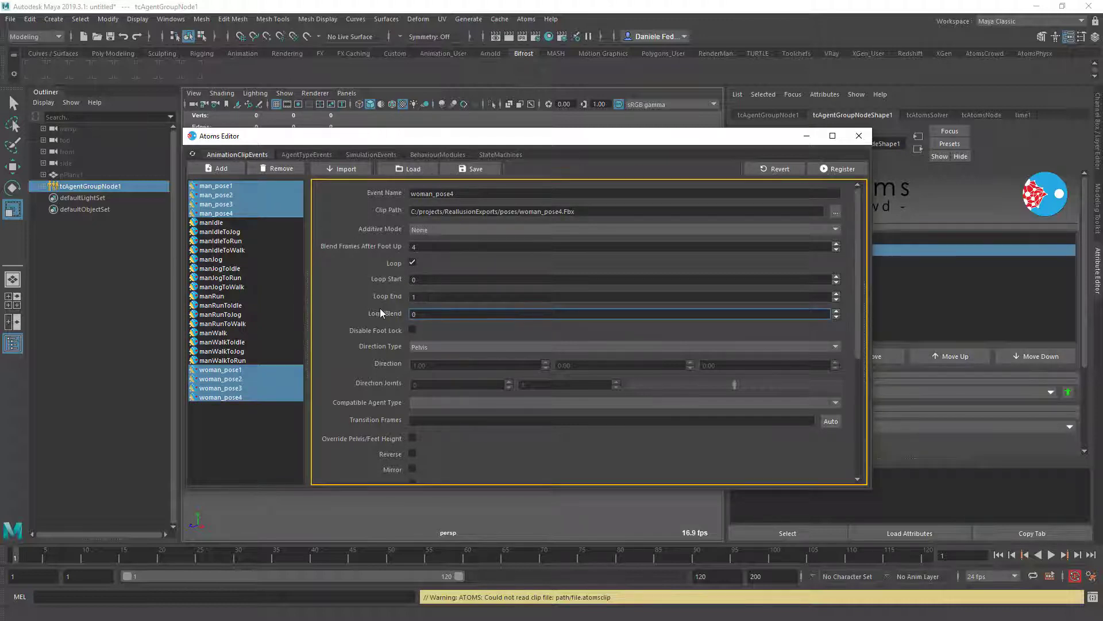
- Set the direction type of the eight pose clips to Static with direction 0, 0, 1 and register the clips
scroll(394, 278, down, 2)
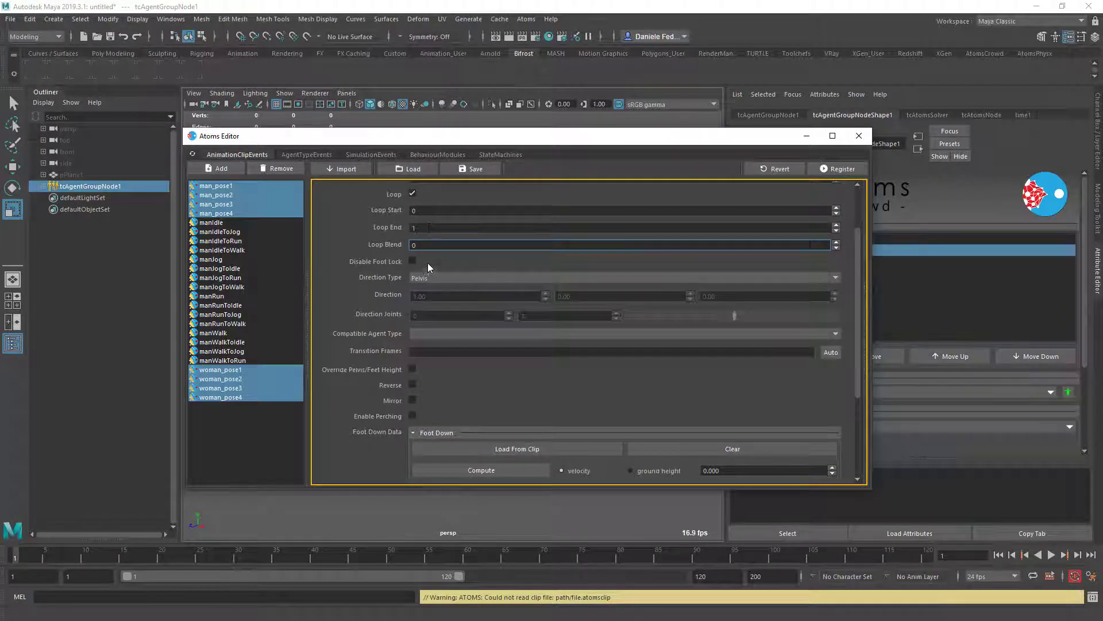
click(436, 278)
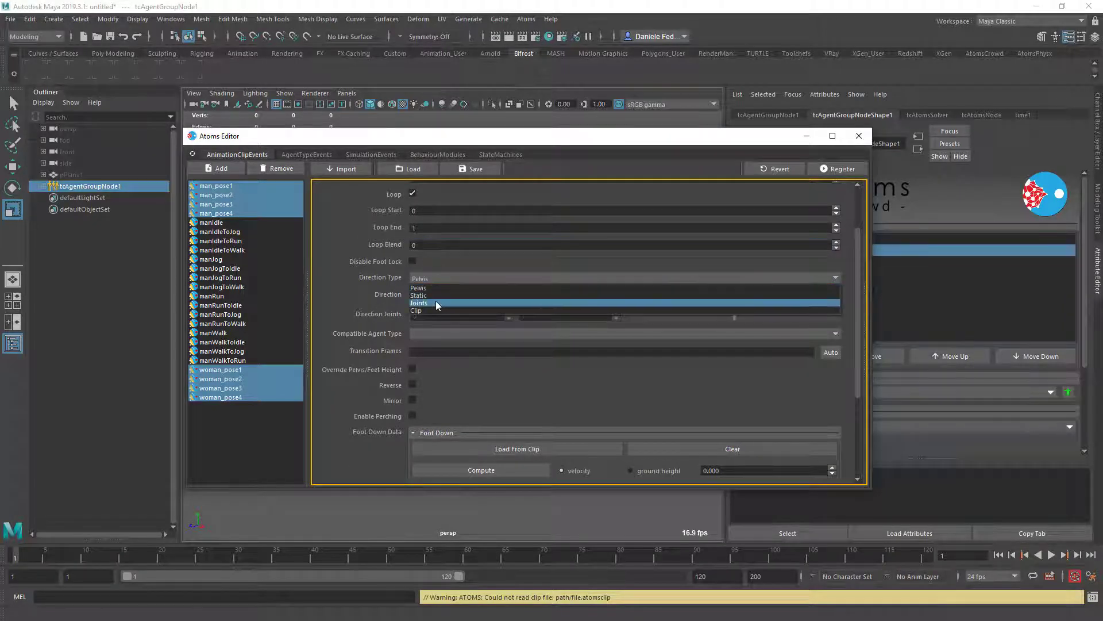
click(436, 296)
click(438, 297)
double_click(438, 297)
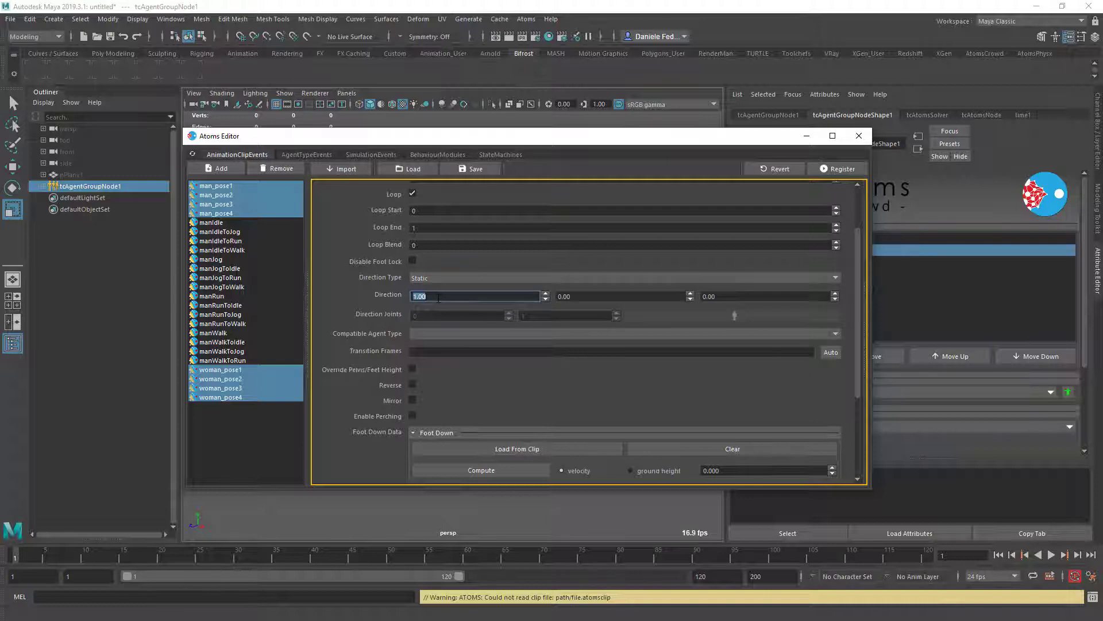
text(0)
key(Tab)
key(Tab)
text(1)
key(Return)
scroll(354, 230, up, 3)
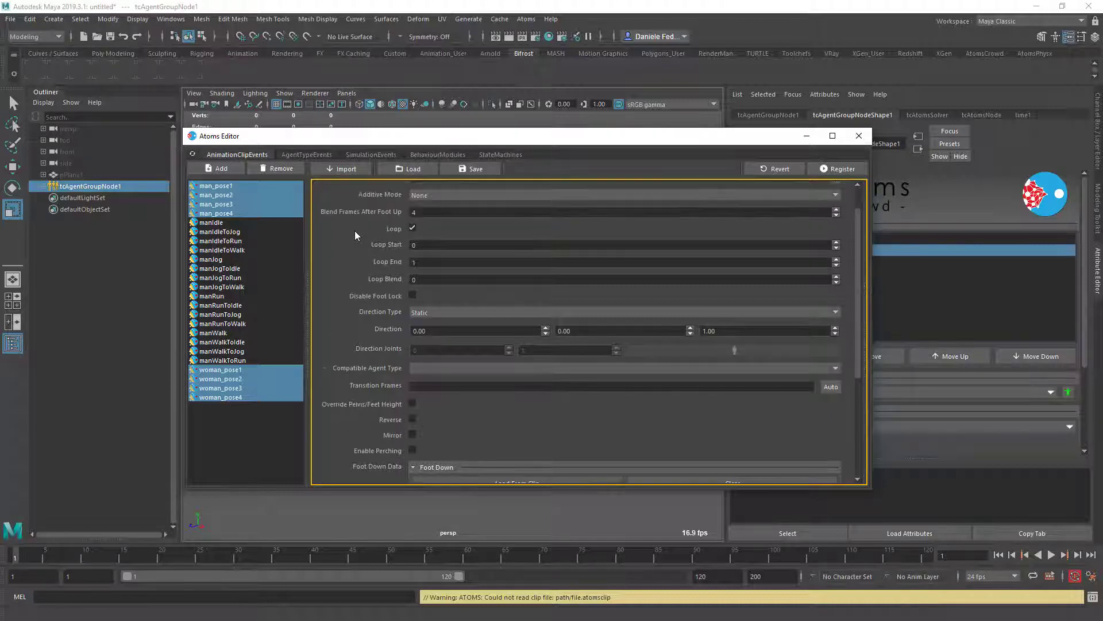
scroll(368, 277, down, 3)
scroll(368, 275, up, 3)
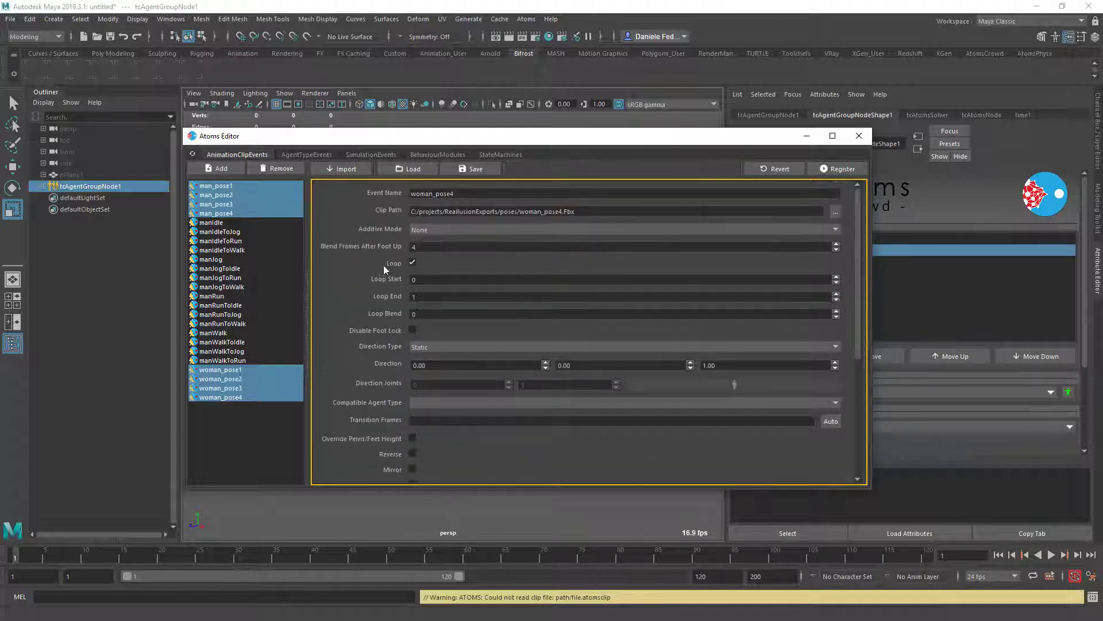
click(836, 171)
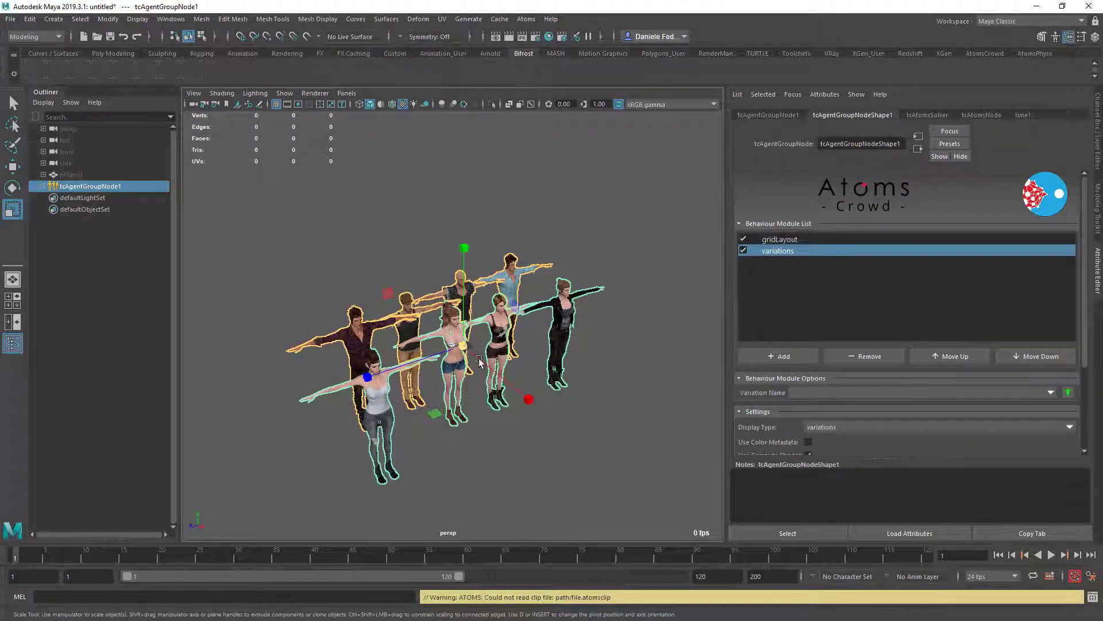
- Add a clipReader behaviour module to tcAgentGroupNode1
alt+middle_drag(483, 351, 506, 332)
alt+right_drag(506, 332, 550, 326)
alt+middle_drag(551, 326, 540, 339)
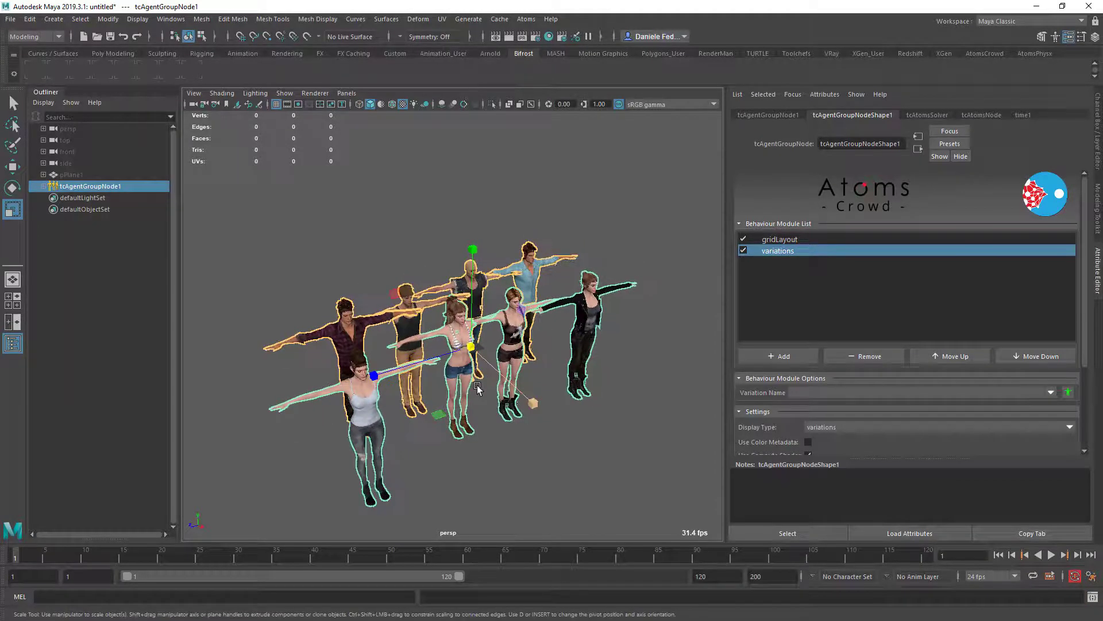
click(791, 355)
text(clipReader)
key(Return)
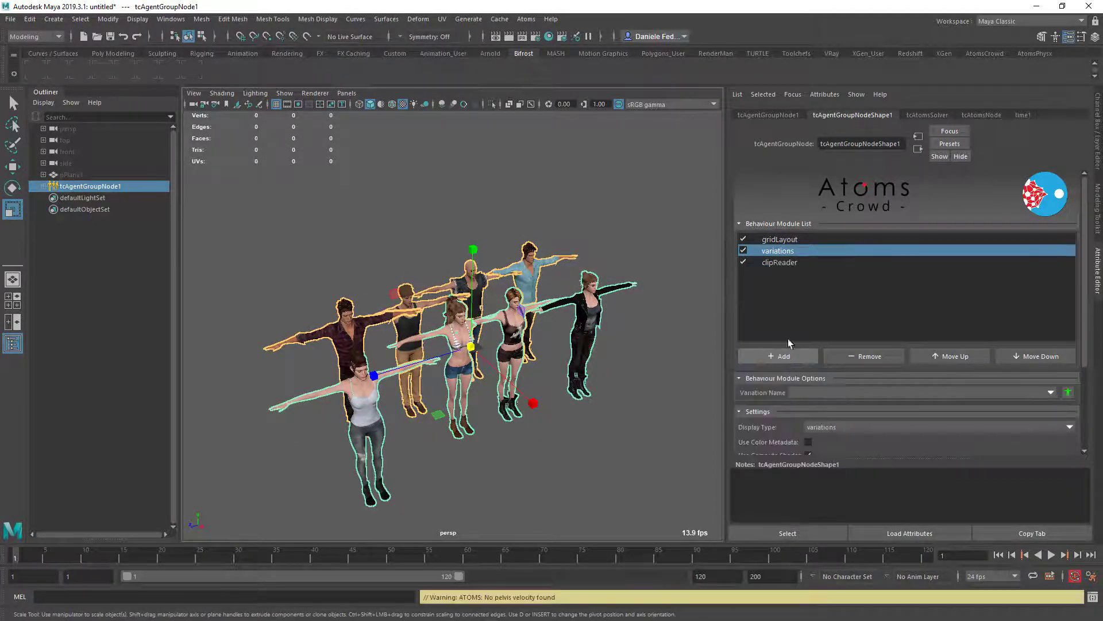
- Override the clipReader clip name with man_pose1 for agent 0 and man_pose2 for agent 2
click(779, 262)
scroll(771, 350, down, 1)
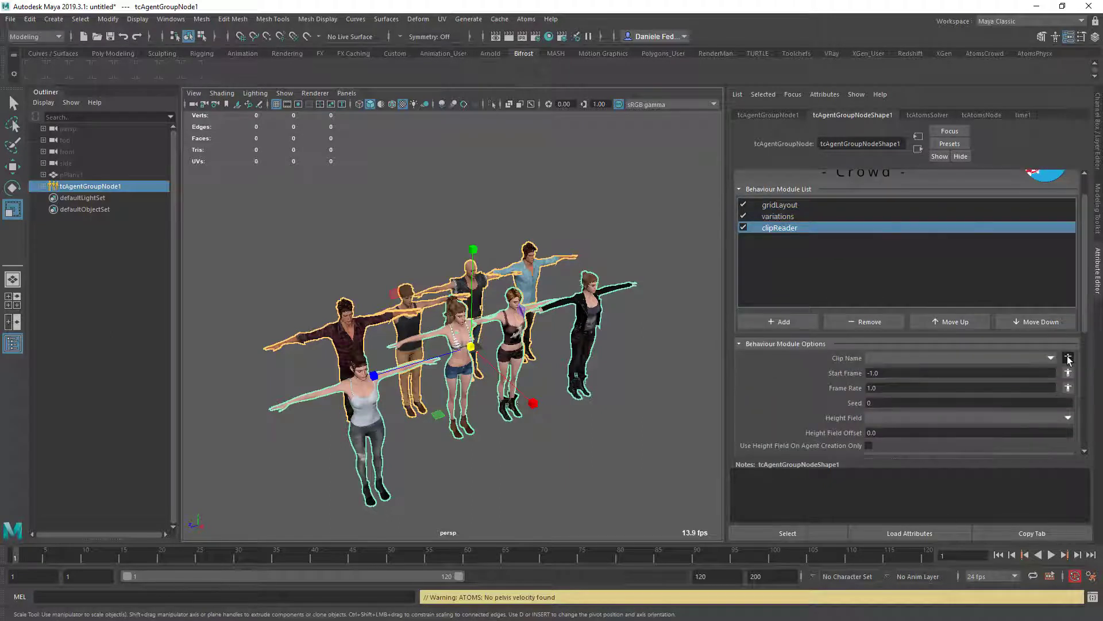
click(1068, 357)
drag(910, 358, 810, 342)
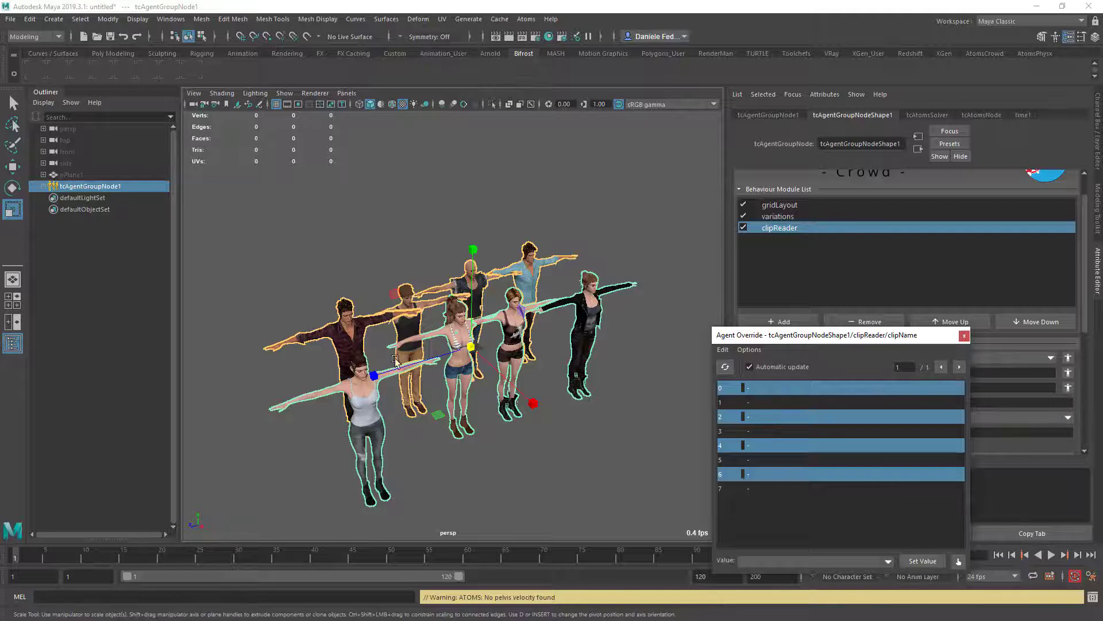
click(761, 388)
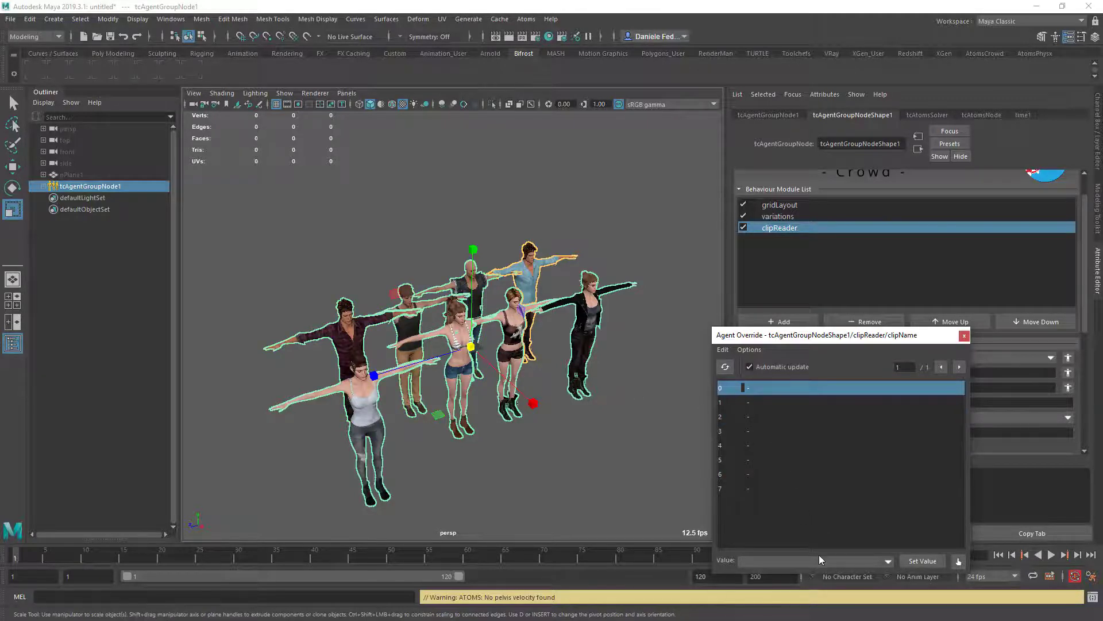
text(ma)
text(n_pose1)
key(Return)
click(766, 416)
click(767, 560)
text(man_pose2)
key(Return)
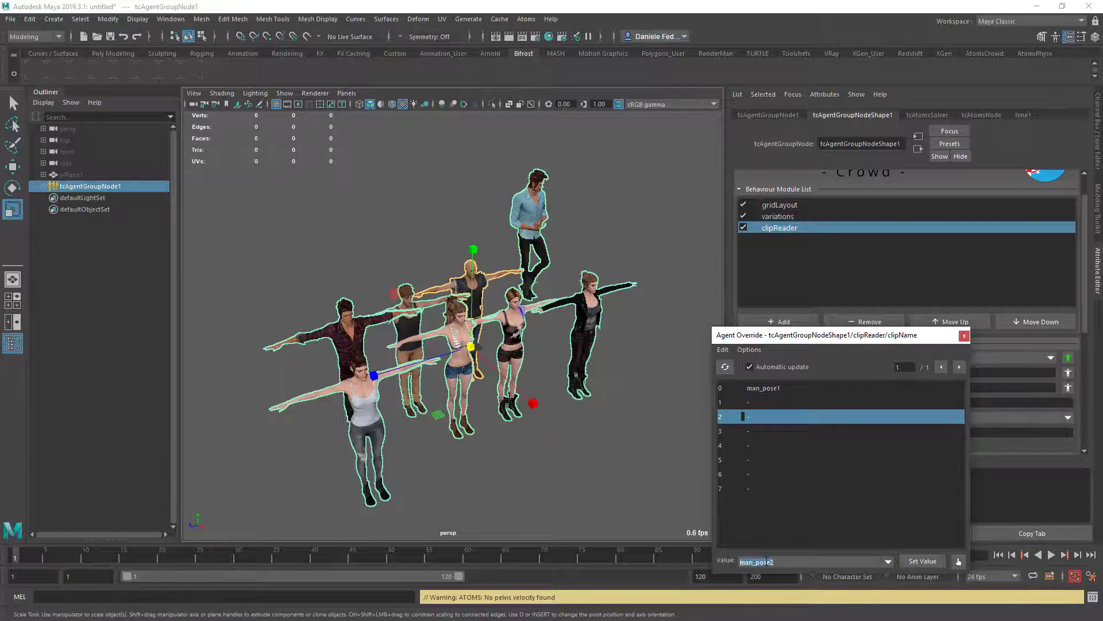
- Override the clip name with man_pose3 for agent 4 and man_pose4 for agent 6
click(785, 445)
double_click(763, 560)
text(man_pose3)
key(Return)
click(764, 472)
double_click(764, 561)
text(man_pose4)
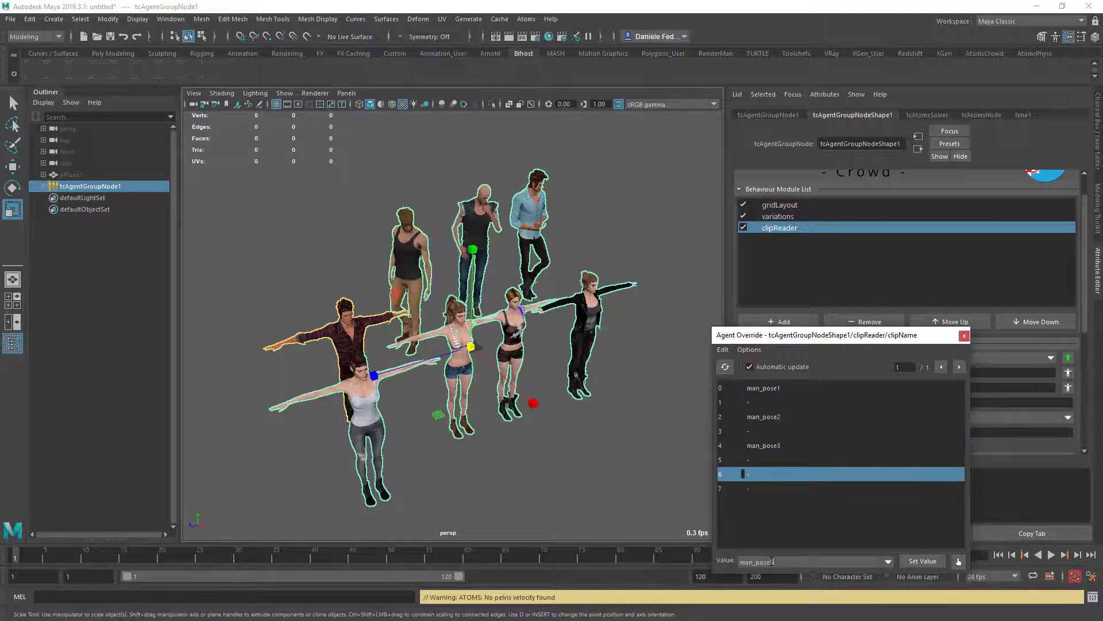
key(Return)
- Override the clip name with woman_pose1 for agent 1 and woman_pose2 for agent 3
click(747, 402)
click(744, 560)
text(woman_pose1)
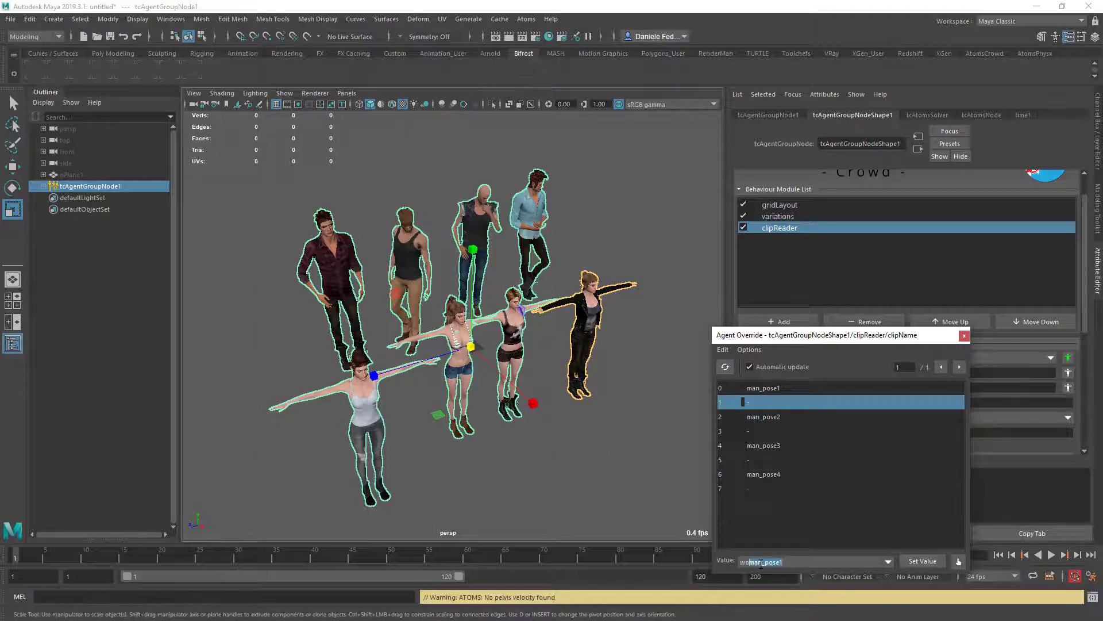
key(Return)
text(woman_pose2)
key(Return)
- Override the clip name with woman_pose3 for agent 5 and woman_pose4 for agent 7
text(woman_pose3)
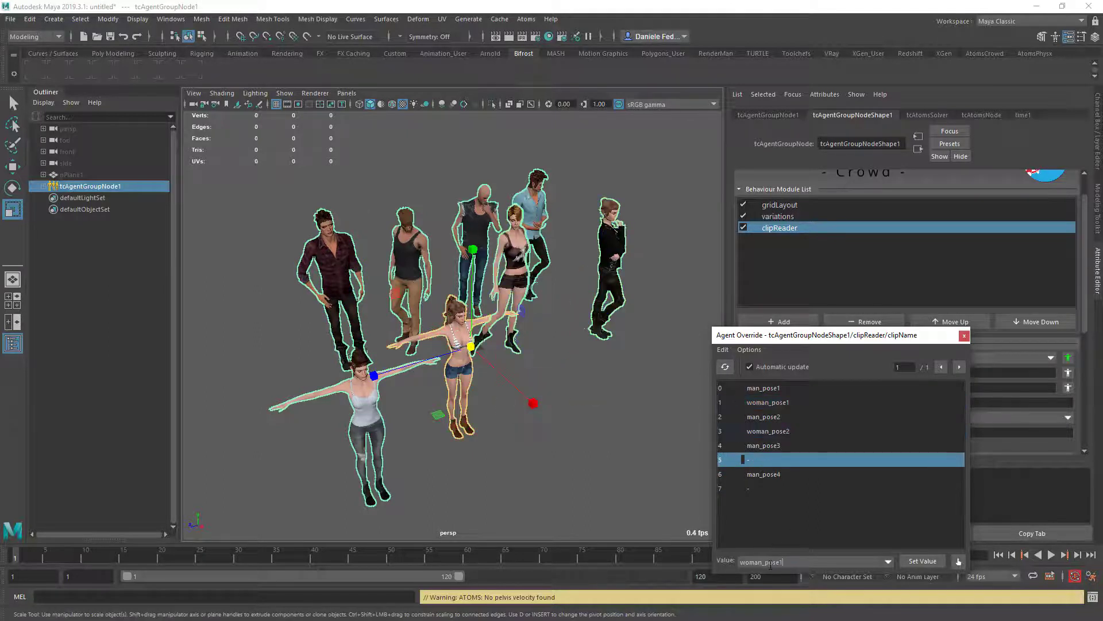
key(Return)
text(woman_pose4)
key(Return)
- Browse the clip names available as override values, then close the agent override window
click(889, 562)
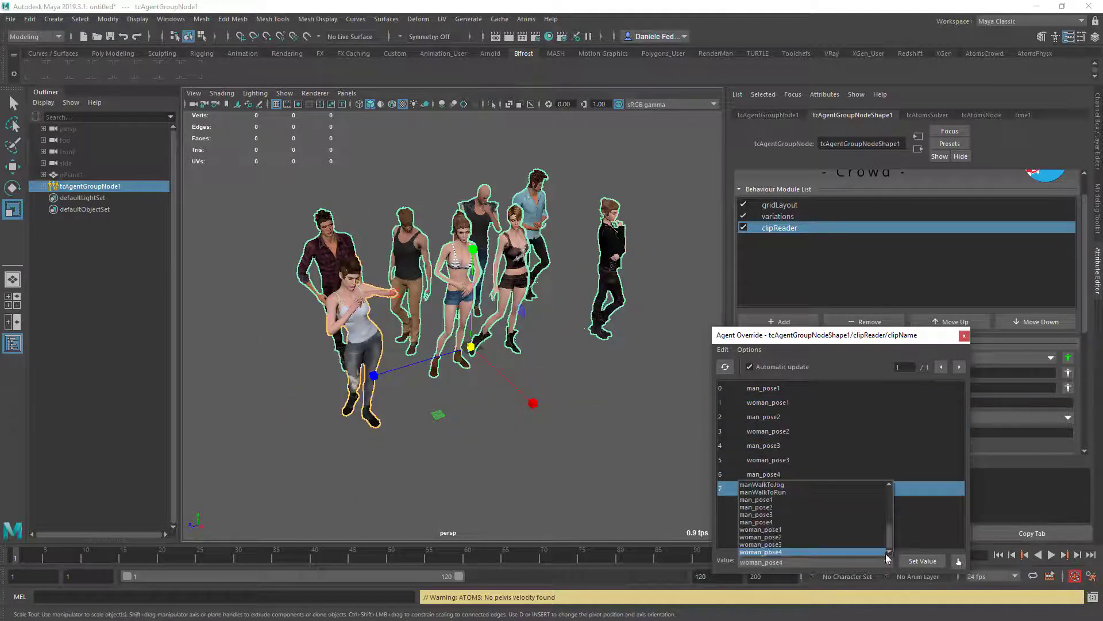
click(891, 563)
click(891, 562)
scroll(893, 528, down, 1)
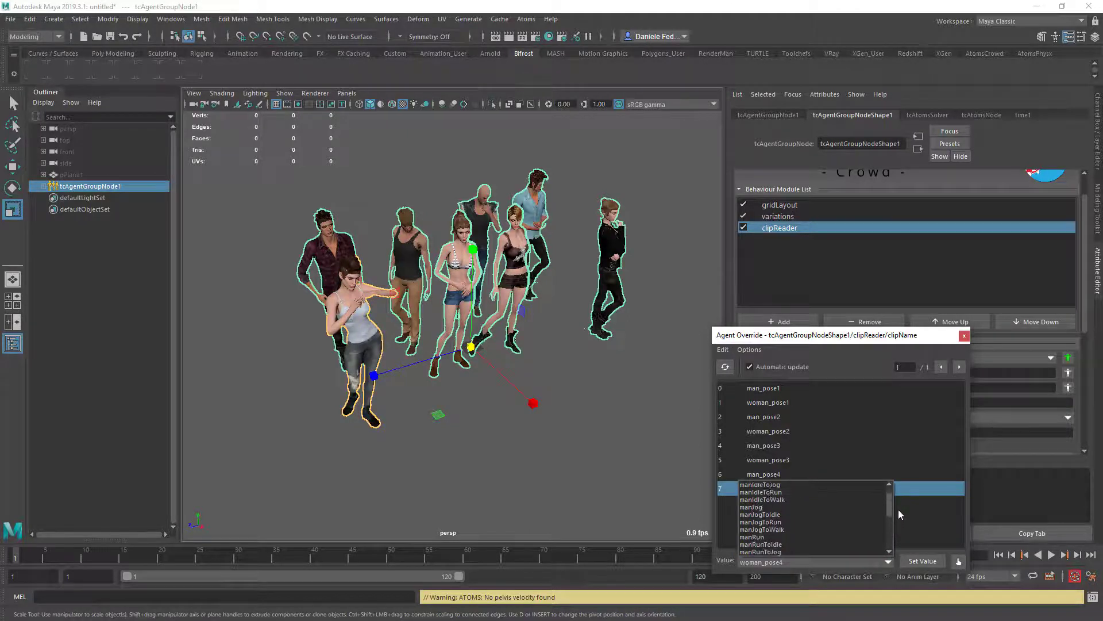
key(Down)
key(Down)
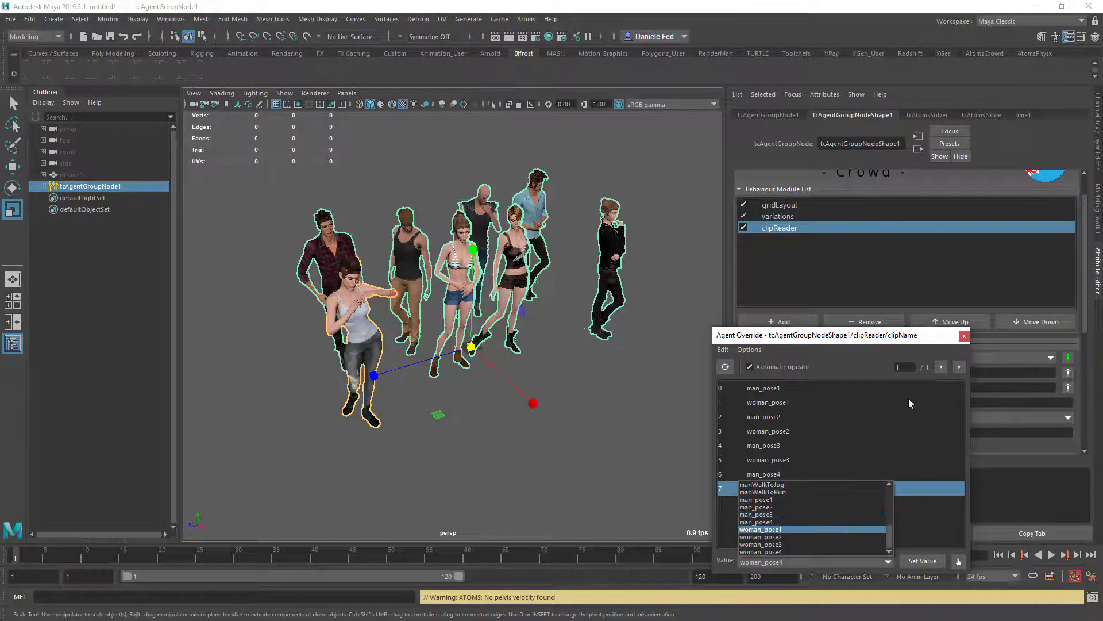
key(Escape)
click(964, 336)
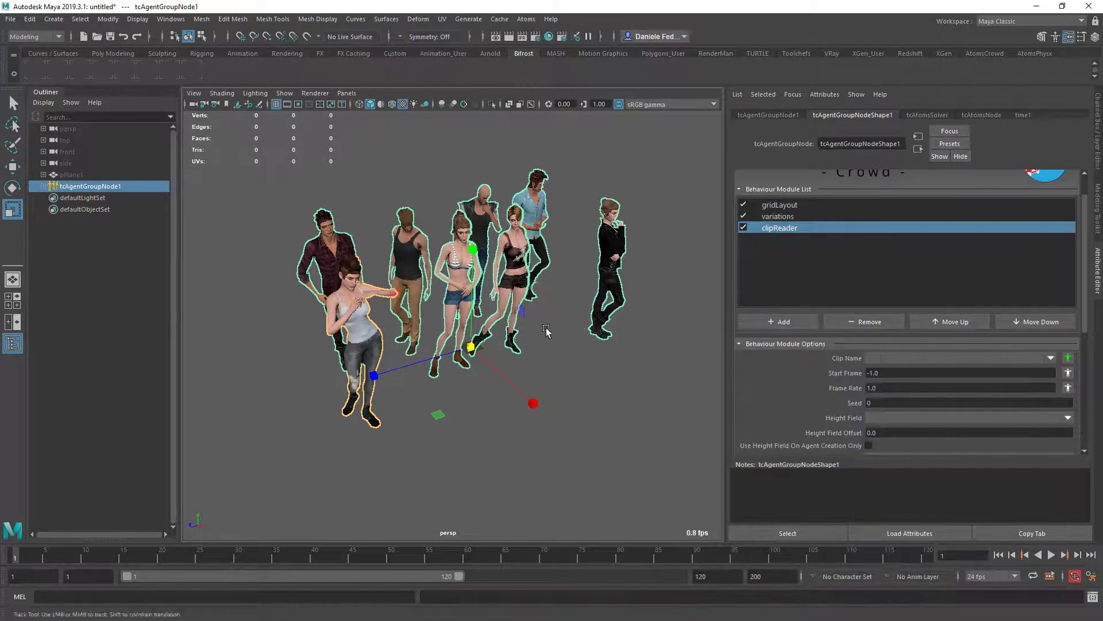
- Unhide the ground plane pPlane1
click(69, 175)
key(shift+h)
scroll(490, 242, down, 3)
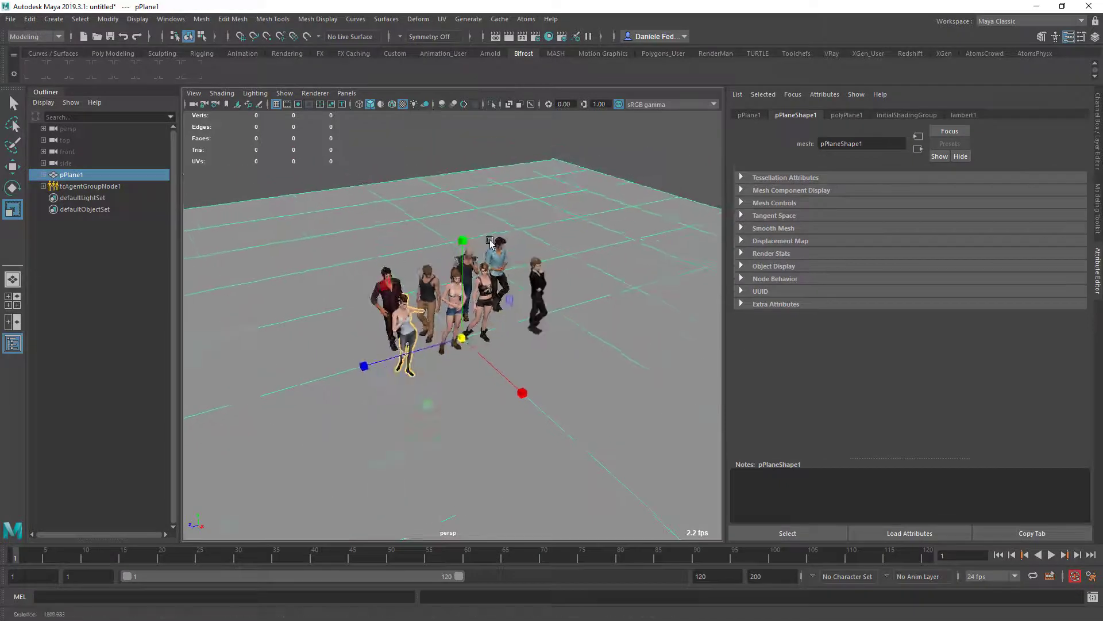
- Move the ground plane to about -548 in X and scale it up uniformly to about 5197
scroll(490, 242, down, 3)
alt+drag(415, 251, 454, 269)
key(w)
key(r)
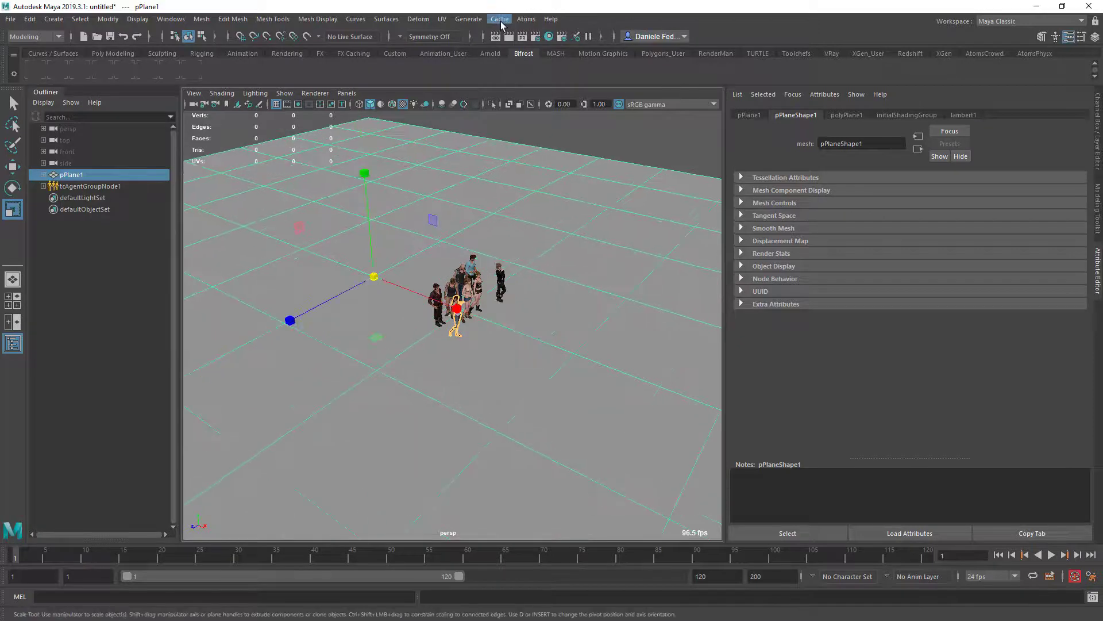
- Load the Arnold plugin with the MEL command loadPlugin mtoa
click(198, 596)
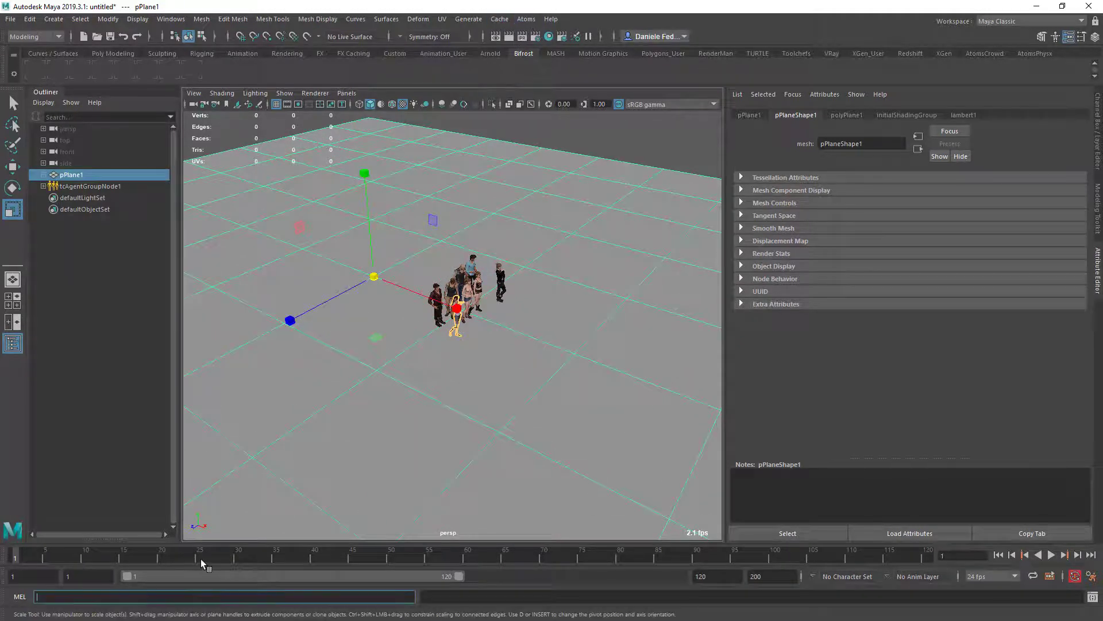
text(loadPlugin mo)
key(BackSpace)
text(toa)
key(Return)
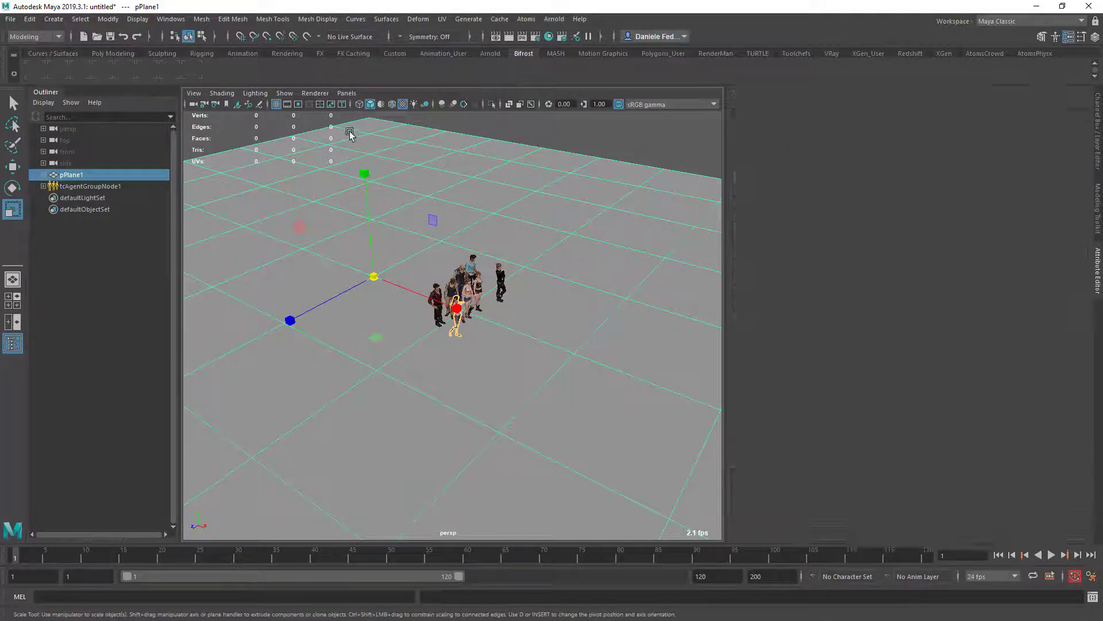
- Create an Arnold Skydome Light
click(554, 19)
mouse_move(624, 77)
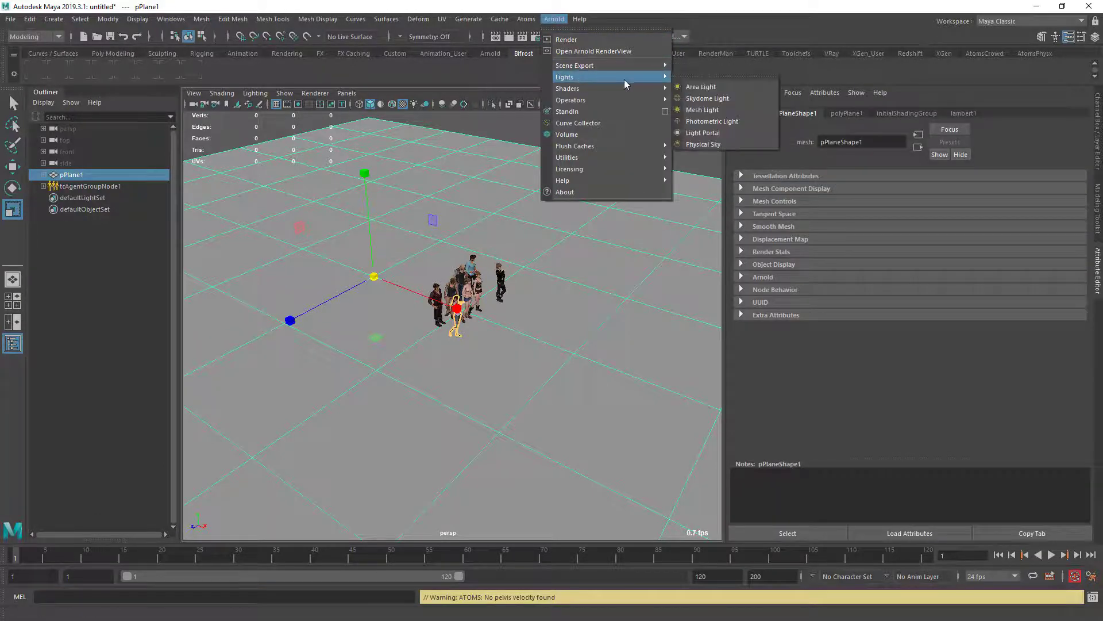
click(711, 98)
- Set the skydome light's scale to 10 on all three axes
click(764, 113)
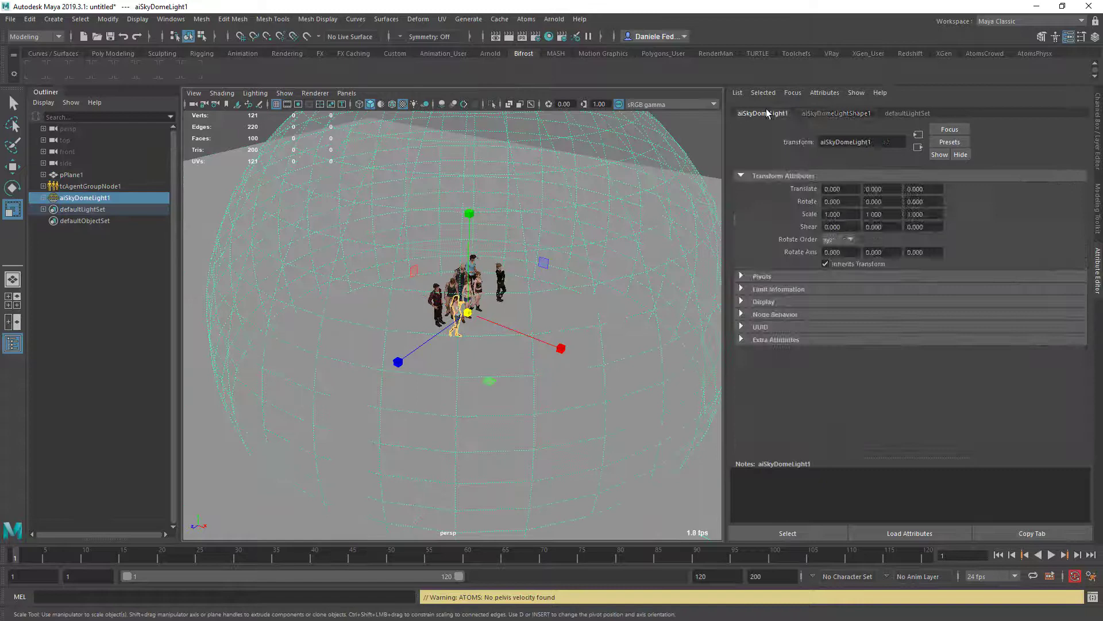
double_click(829, 214)
text(10)
key(Return)
double_click(873, 204)
double_click(869, 214)
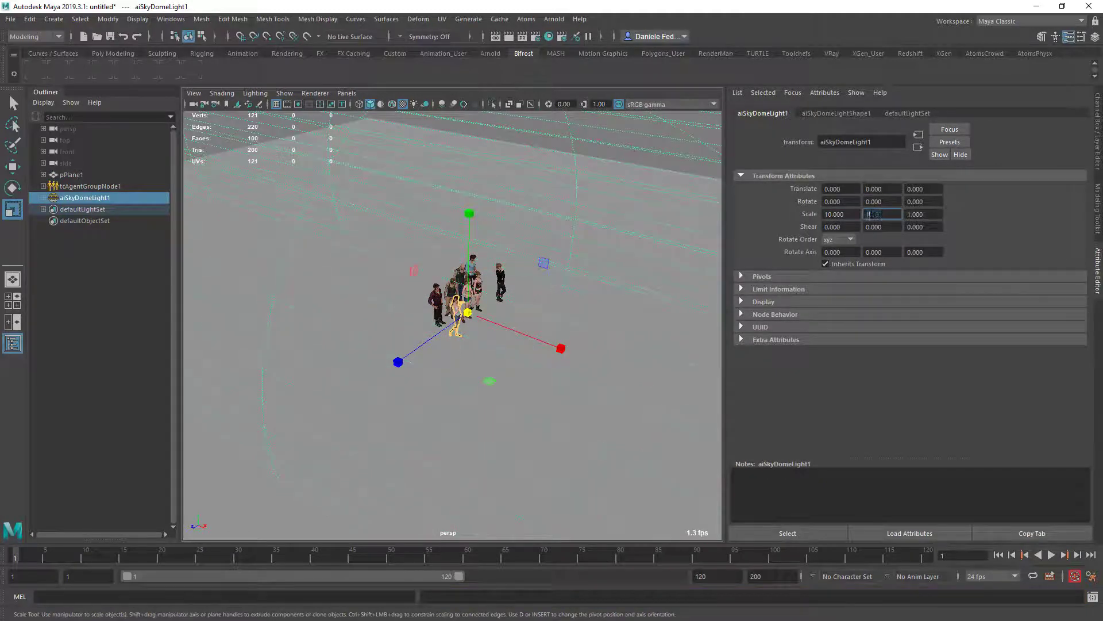
text(10)
key(Tab)
text(10)
key(Return)
- Create a second agent group and add a gridLayout behaviour module to it
alt+drag(580, 150, 578, 267)
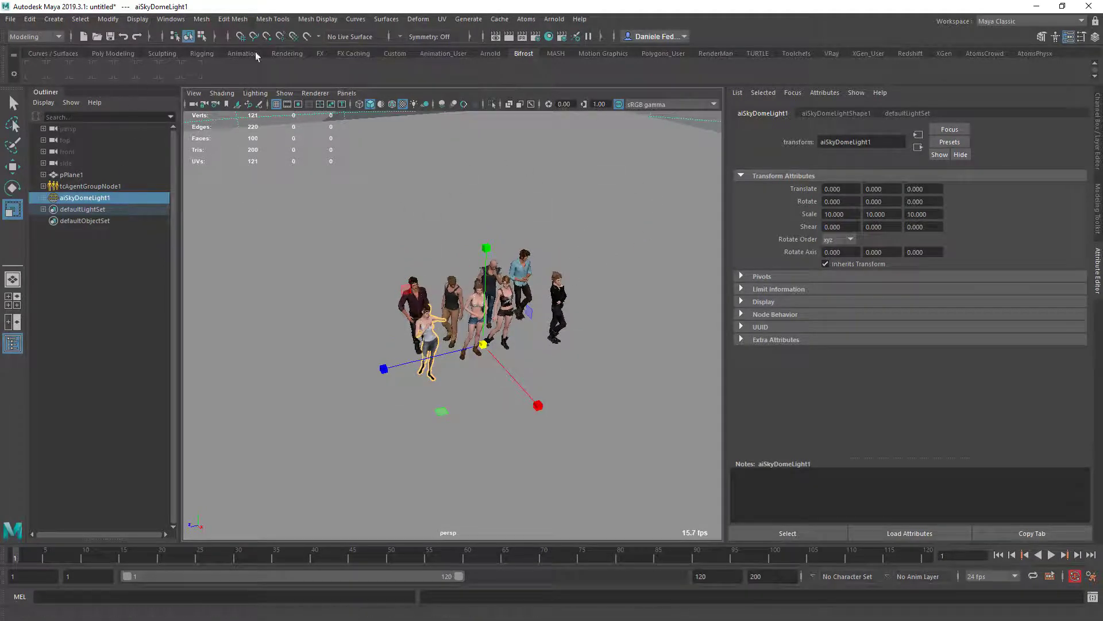
click(526, 19)
click(561, 159)
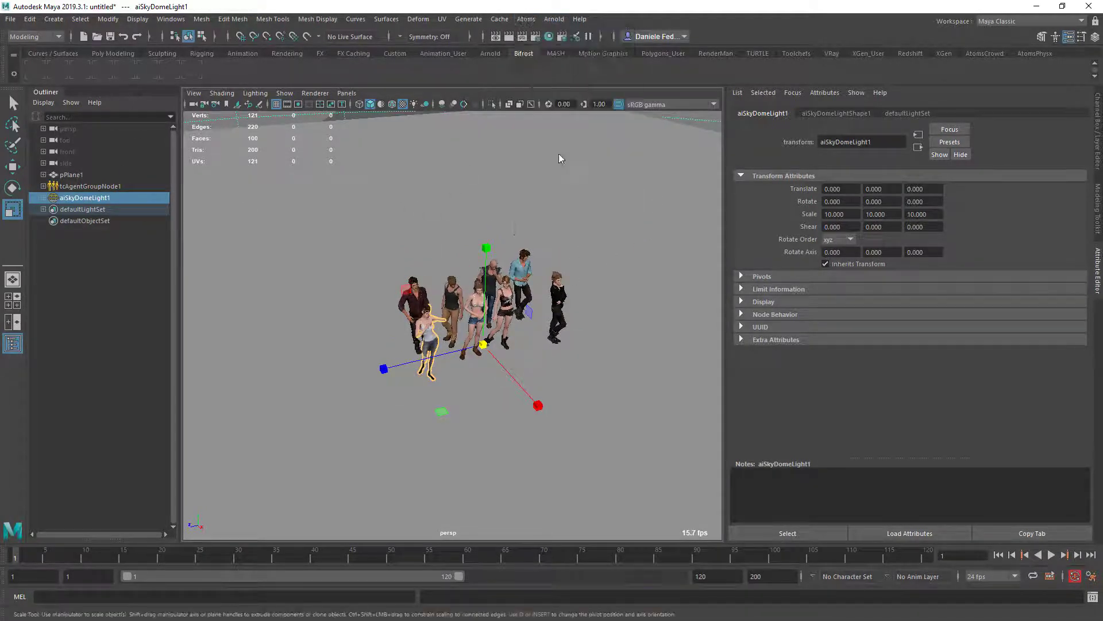
click(777, 354)
text(gridLayout)
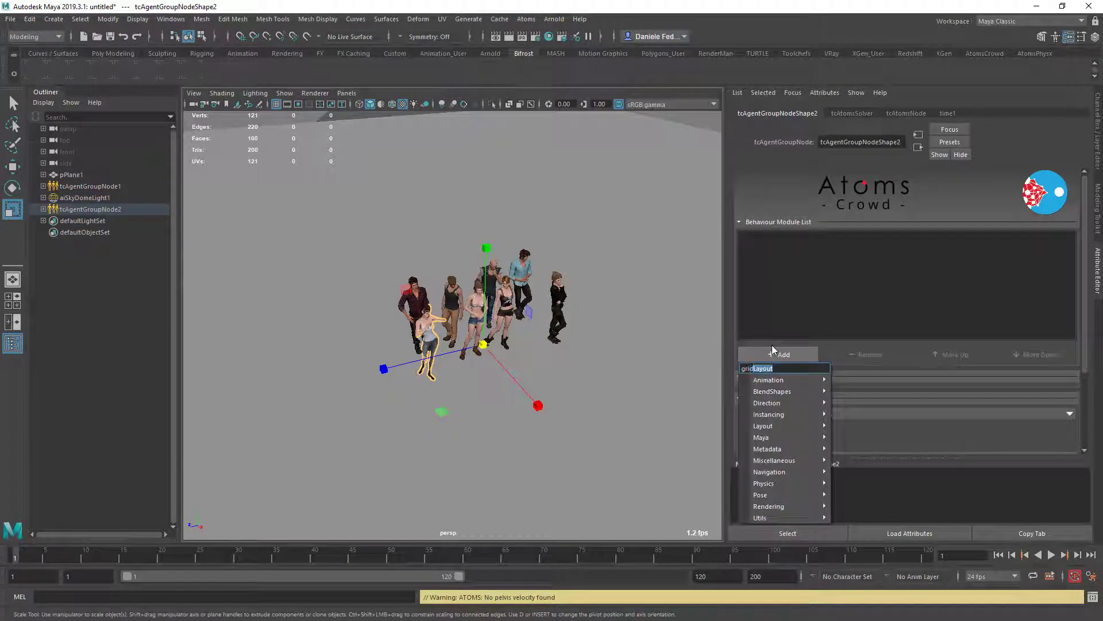
key(Return)
- Add a stateMachine behaviour module to the second agent group and display its options
click(770, 349)
text(stateMachine)
key(Return)
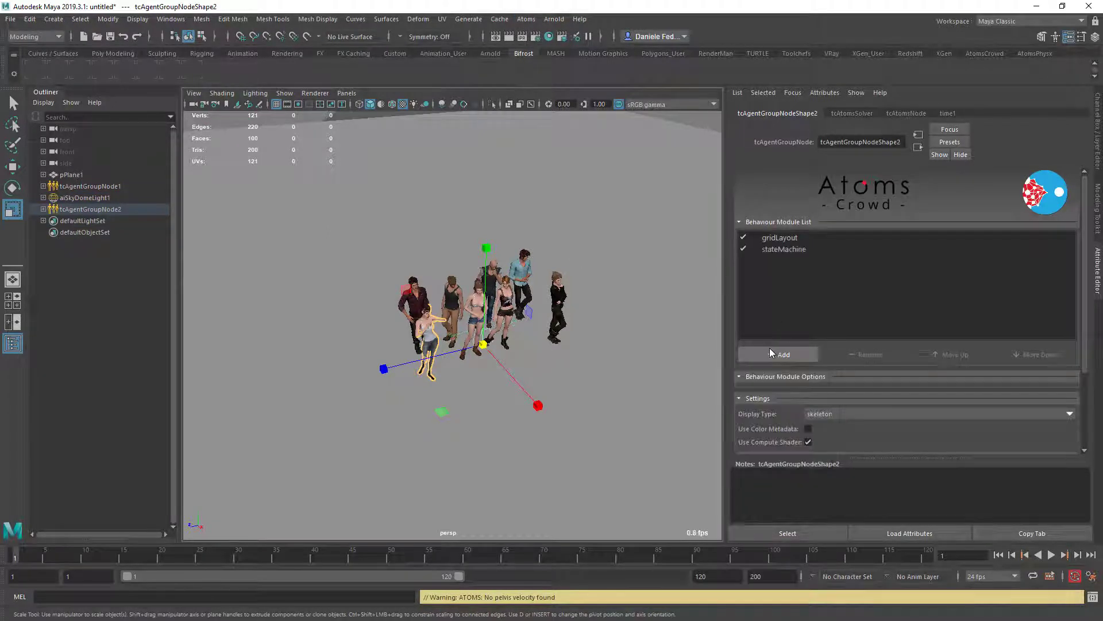
click(773, 249)
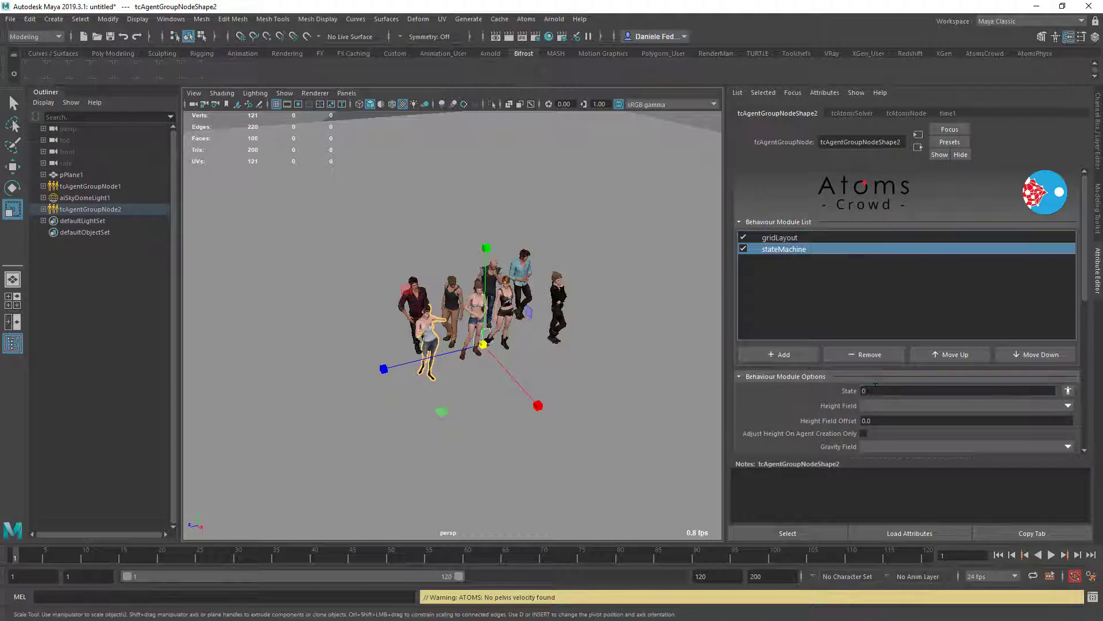
- Set the second agent group's gridLayout size to 20 in X and 20 in Z
click(796, 239)
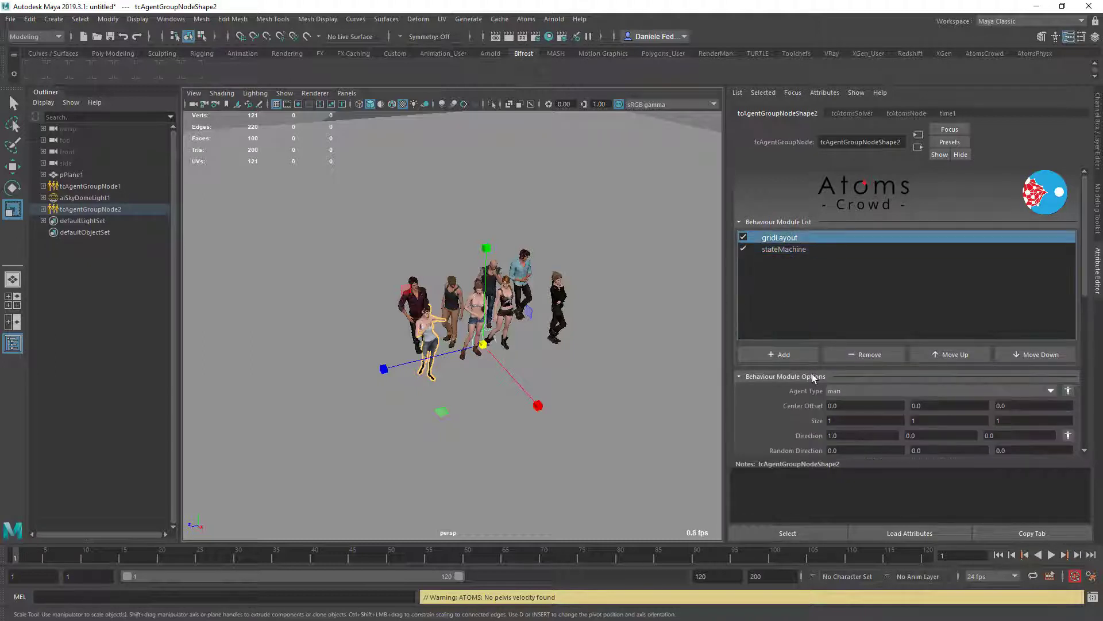
scroll(935, 331, down, 3)
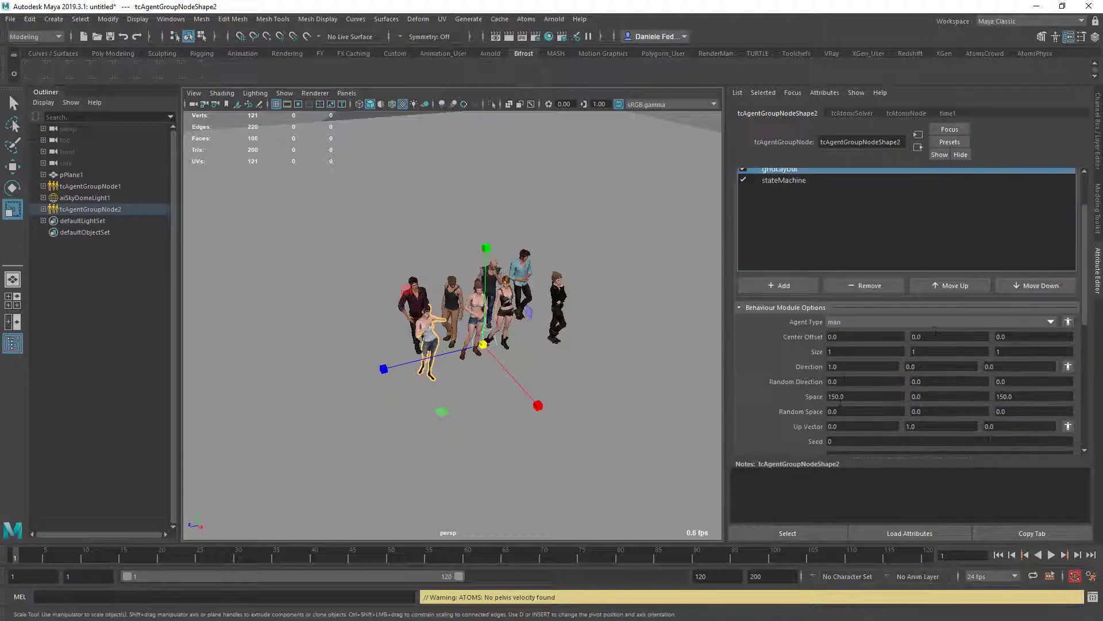
click(842, 352)
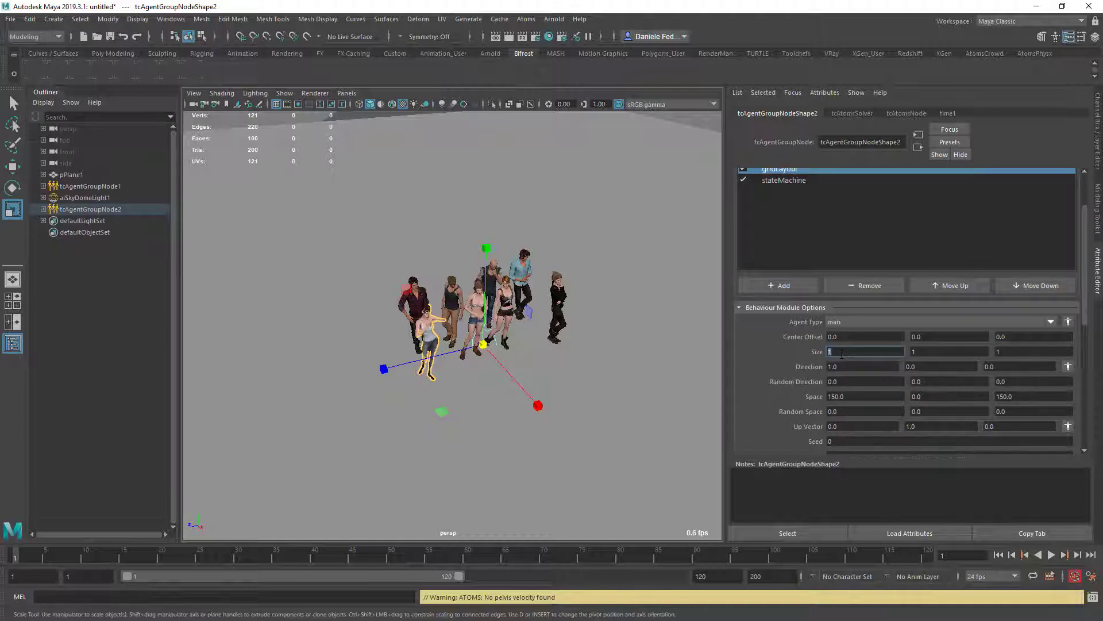
text(20)
key(Tab)
key(Tab)
text(20)
key(Return)
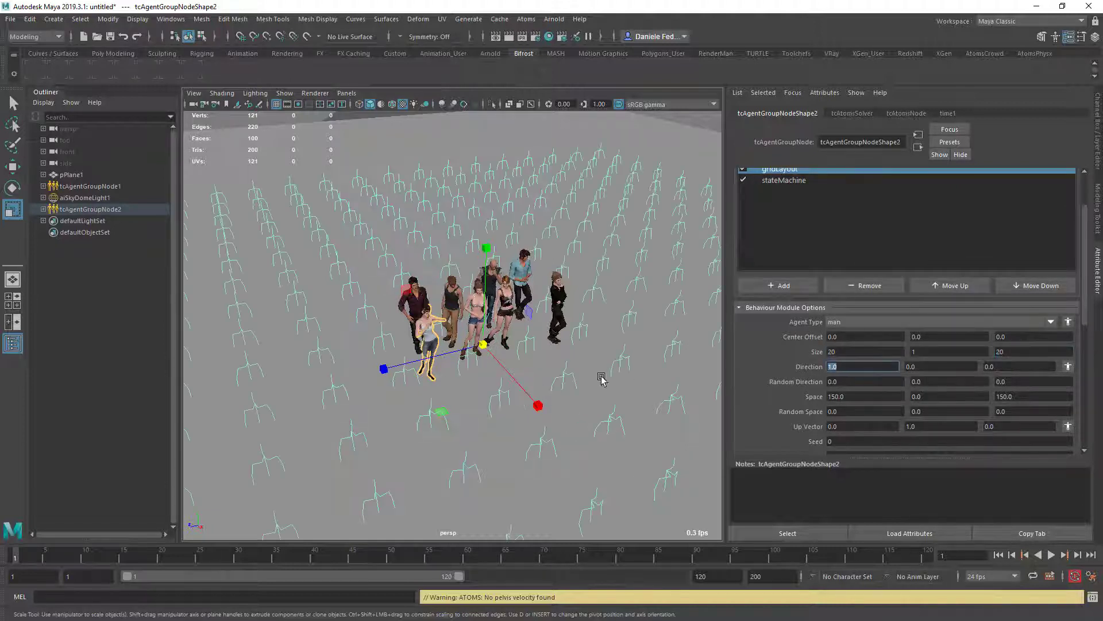
- Move the second agent group behind the posed characters, to about -1603 in X
scroll(378, 378, down, 3)
alt+drag(423, 389, 506, 376)
key(w)
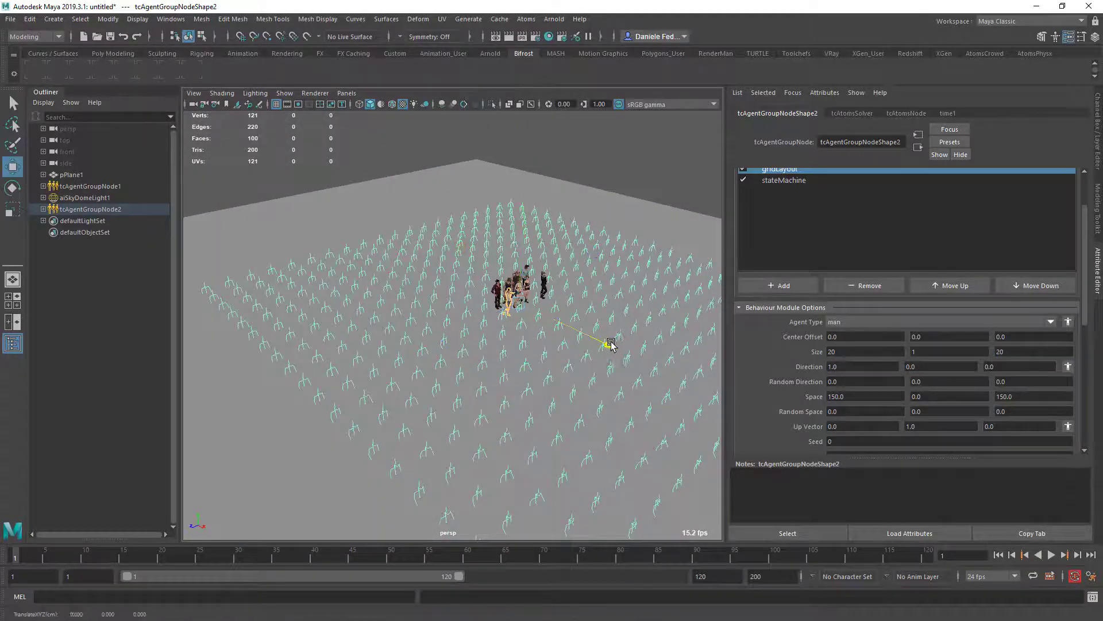
drag(608, 344, 418, 250)
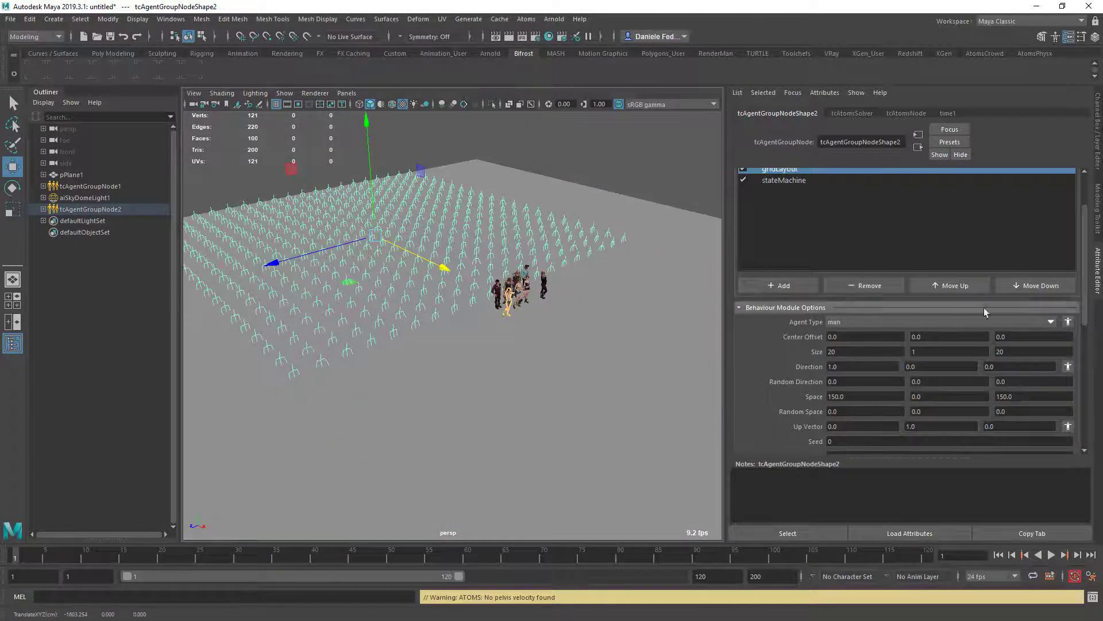
- Randomize the second group's agent types between rMan and rWoman at 0.5 each using the Agents Randomizer
click(525, 19)
mouse_move(551, 83)
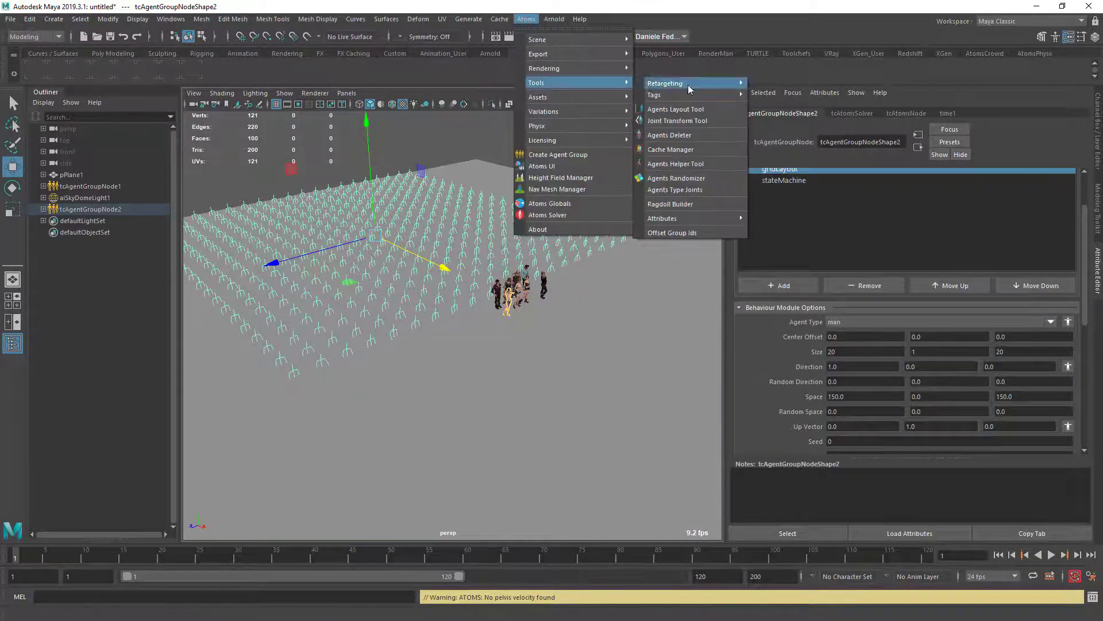
click(680, 177)
click(384, 192)
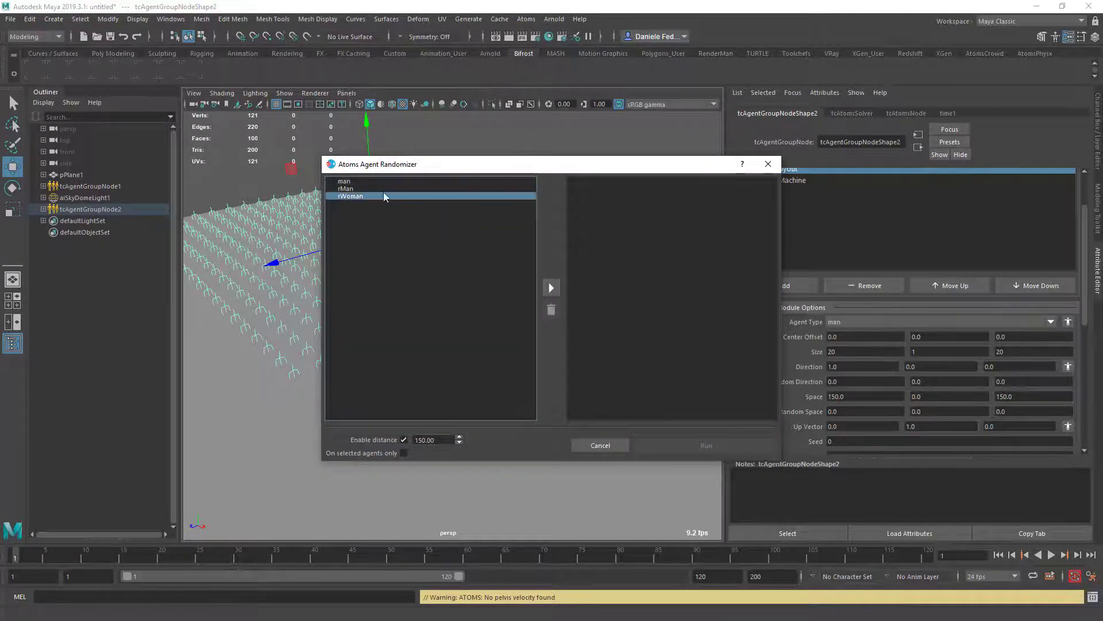
drag(381, 188, 381, 198)
click(553, 289)
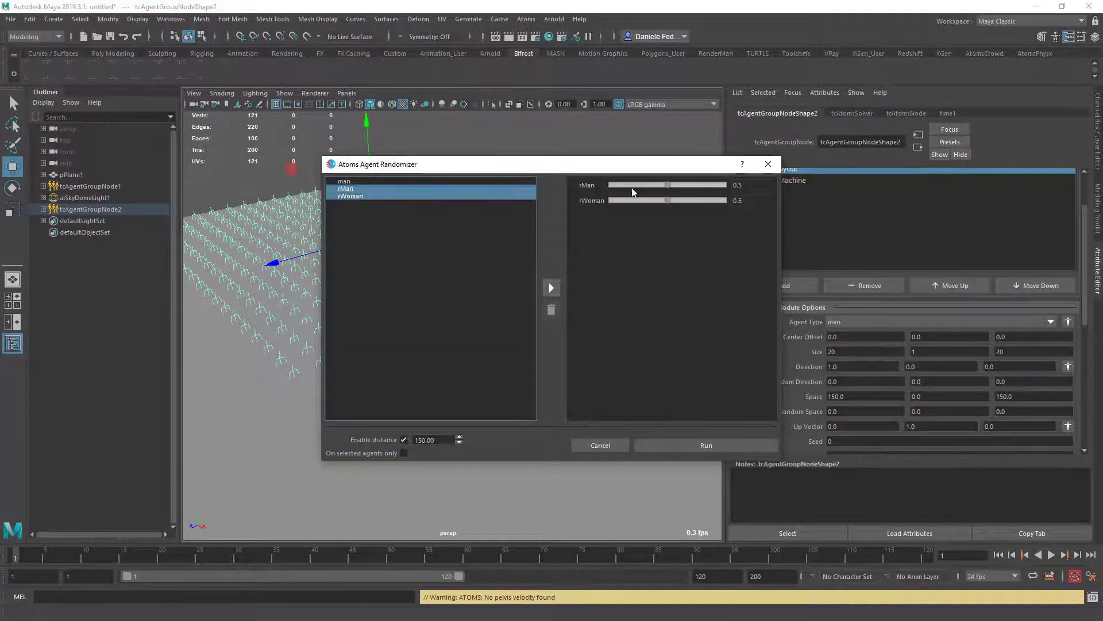
click(655, 444)
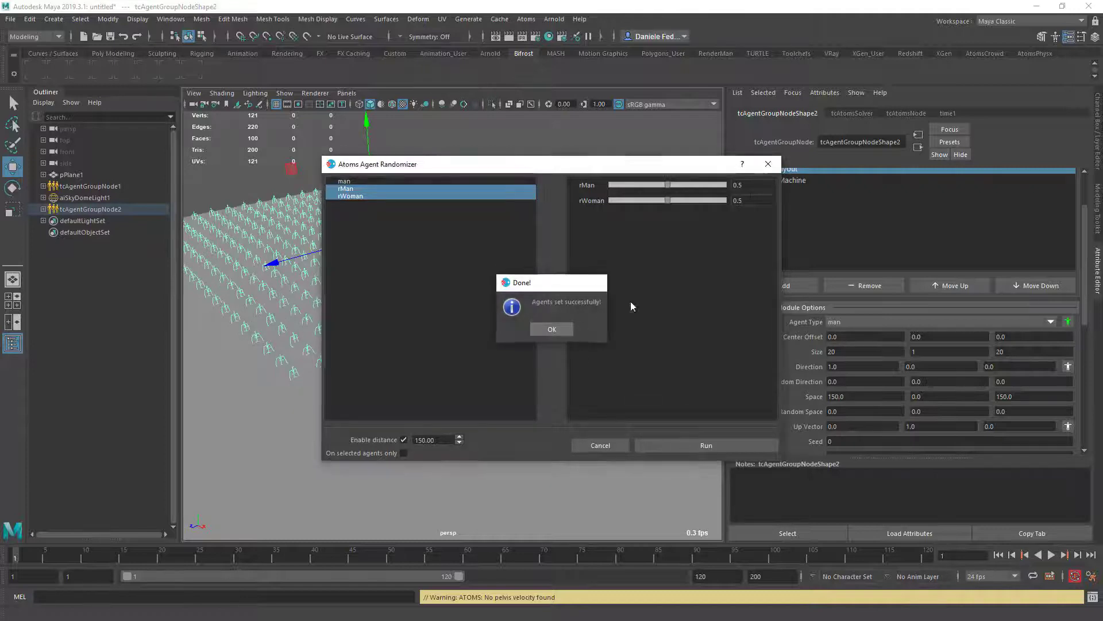
key(Return)
click(768, 164)
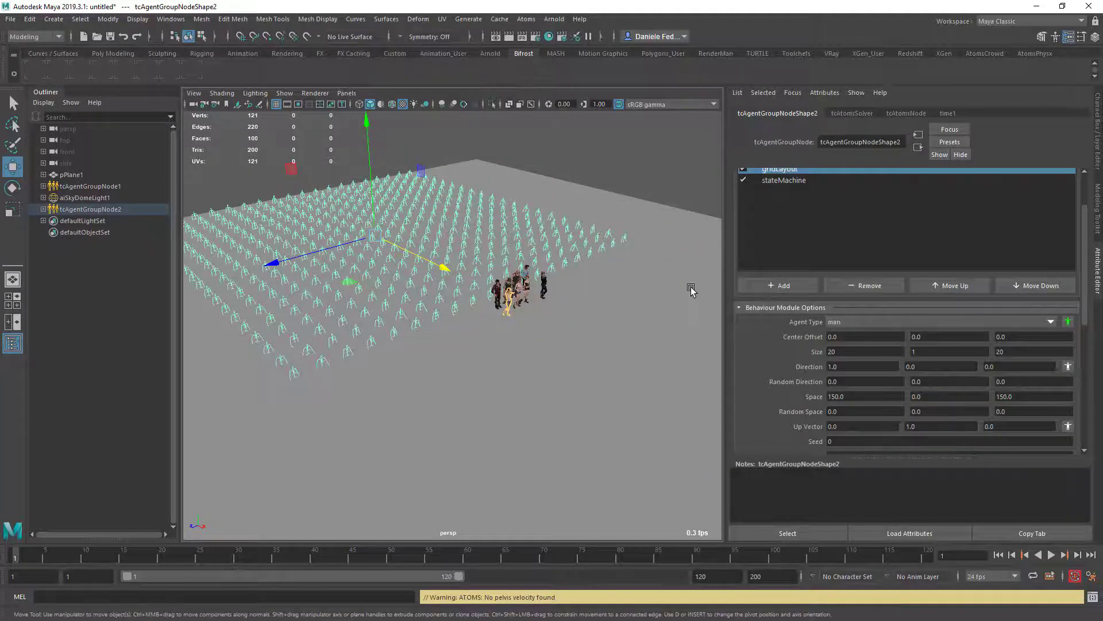
- Create a height field named hf from the pPlane1 ground mesh in the Height Field Manager
click(505, 357)
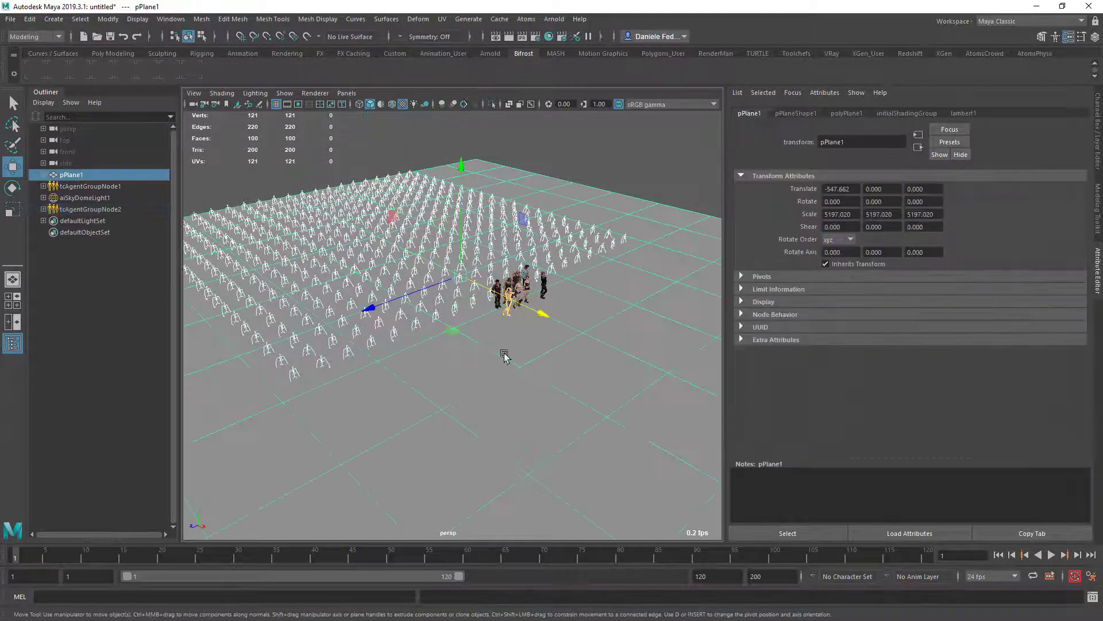
click(527, 19)
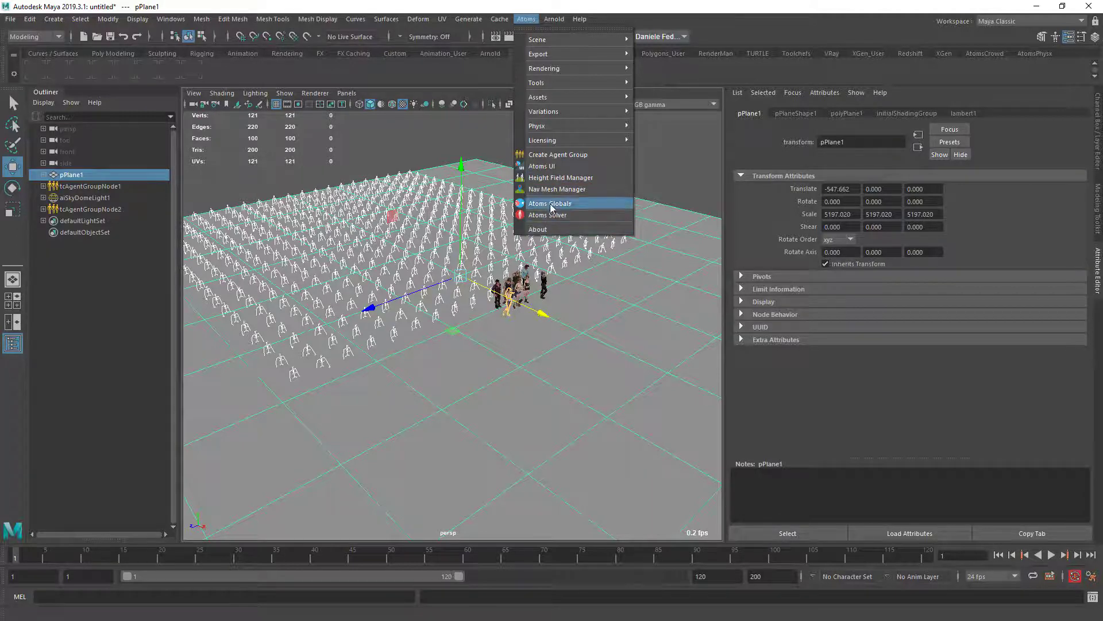
click(561, 179)
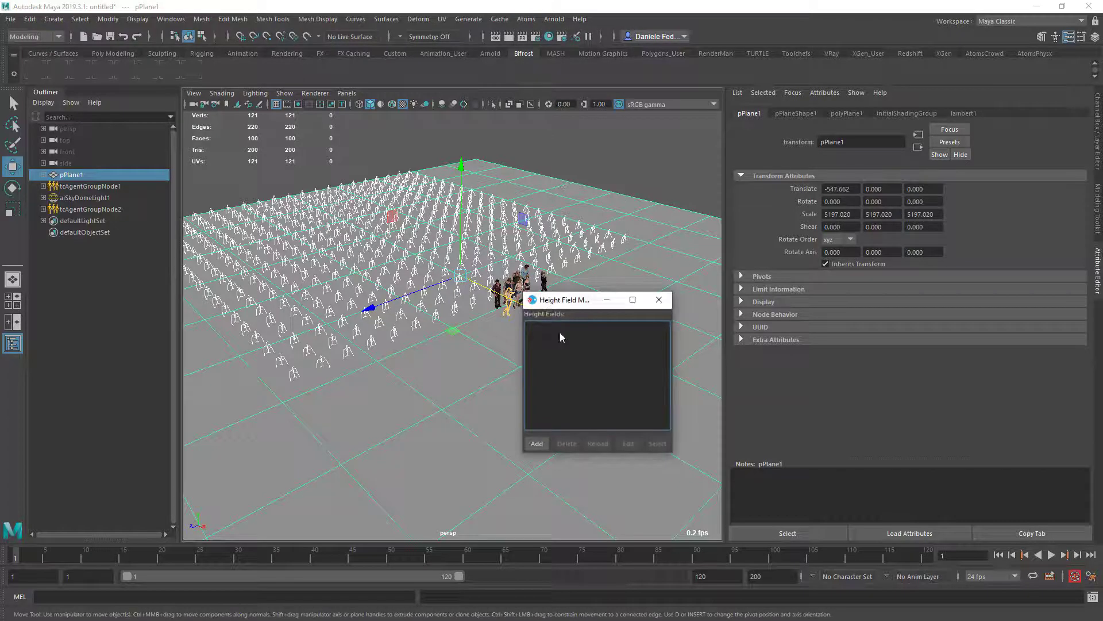
click(536, 444)
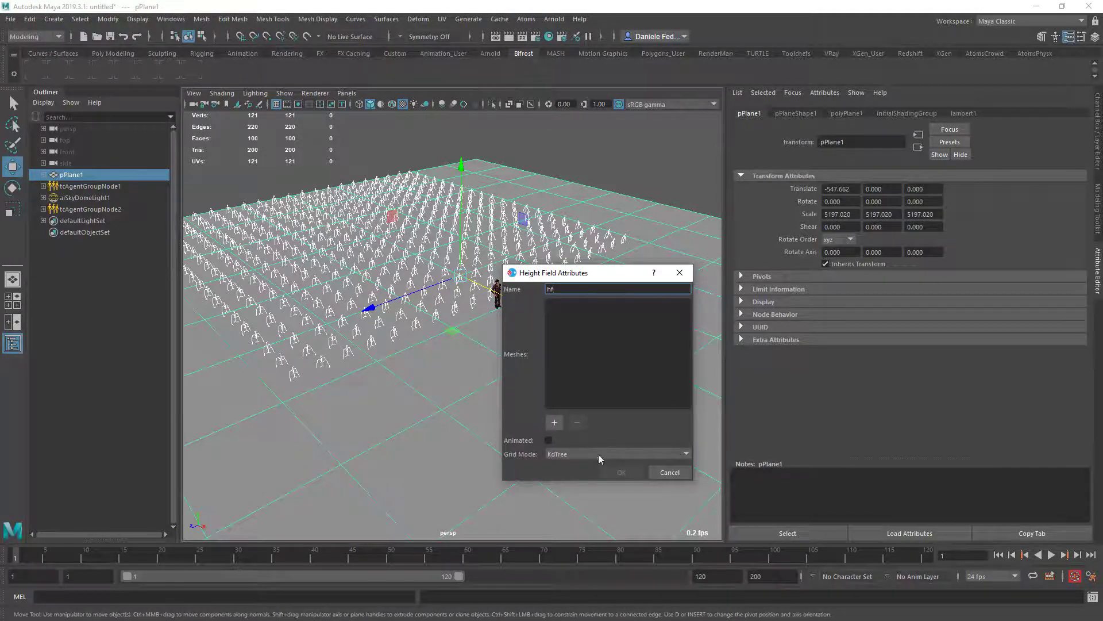
click(561, 423)
click(615, 468)
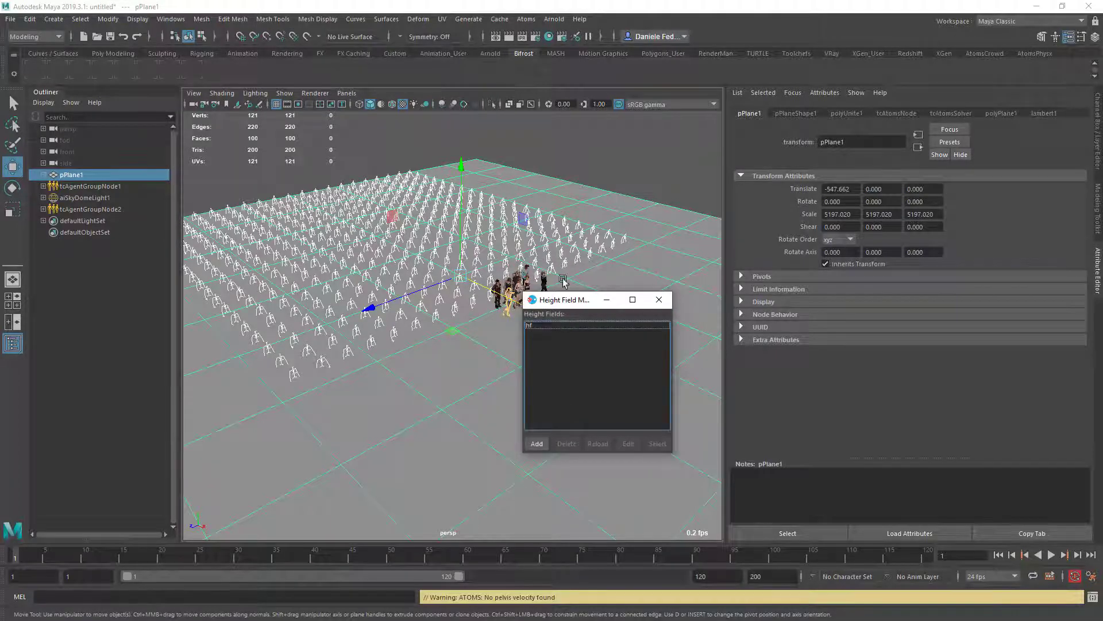
- Assign the hf height field to the stateMachine module of the second agent group, tcAgentGroupNode2
click(110, 209)
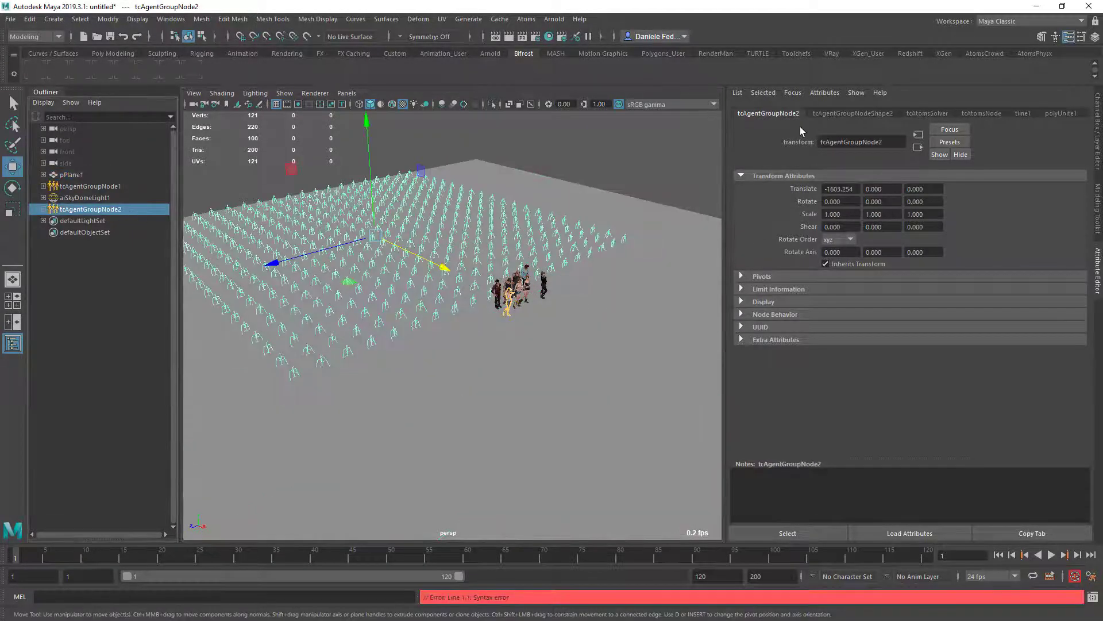
click(820, 113)
click(784, 215)
scroll(792, 324, down, 3)
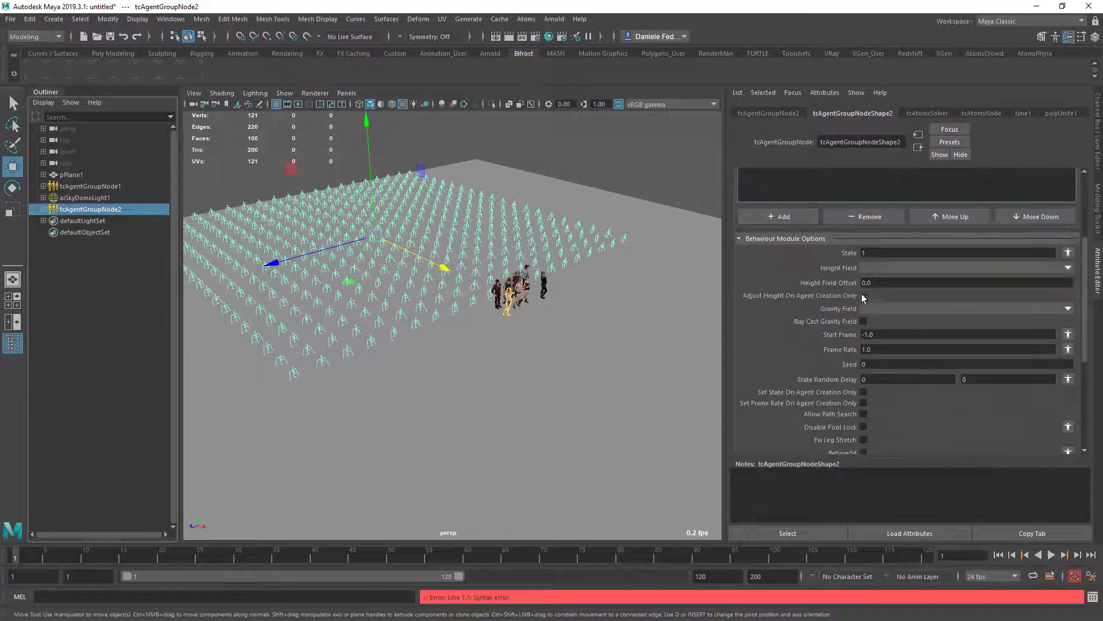
text(hf)
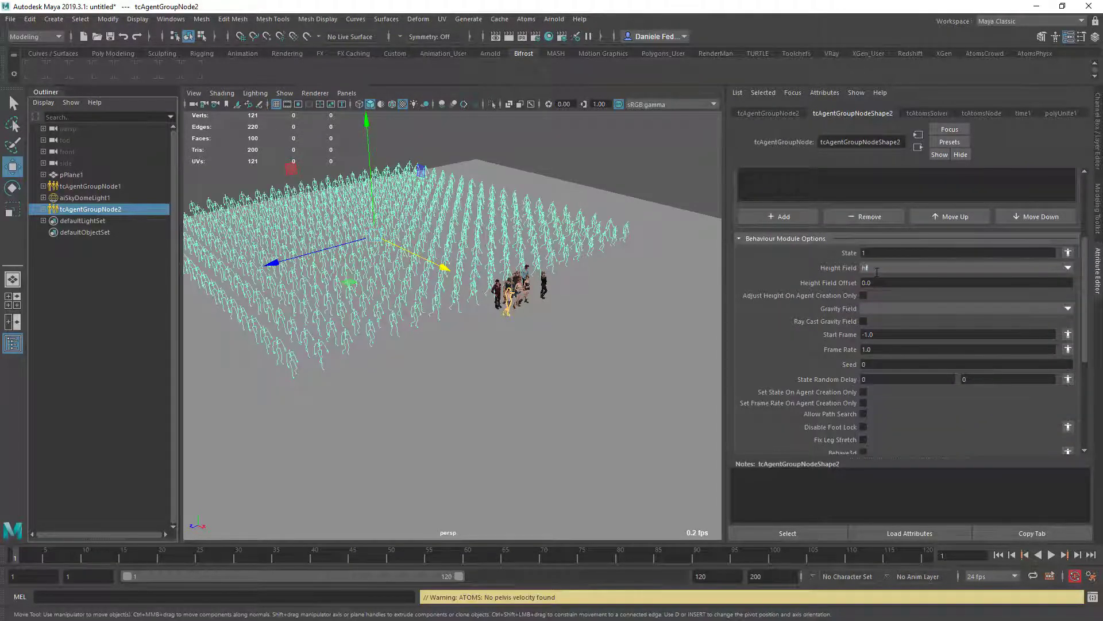
alt+drag(593, 294, 584, 312)
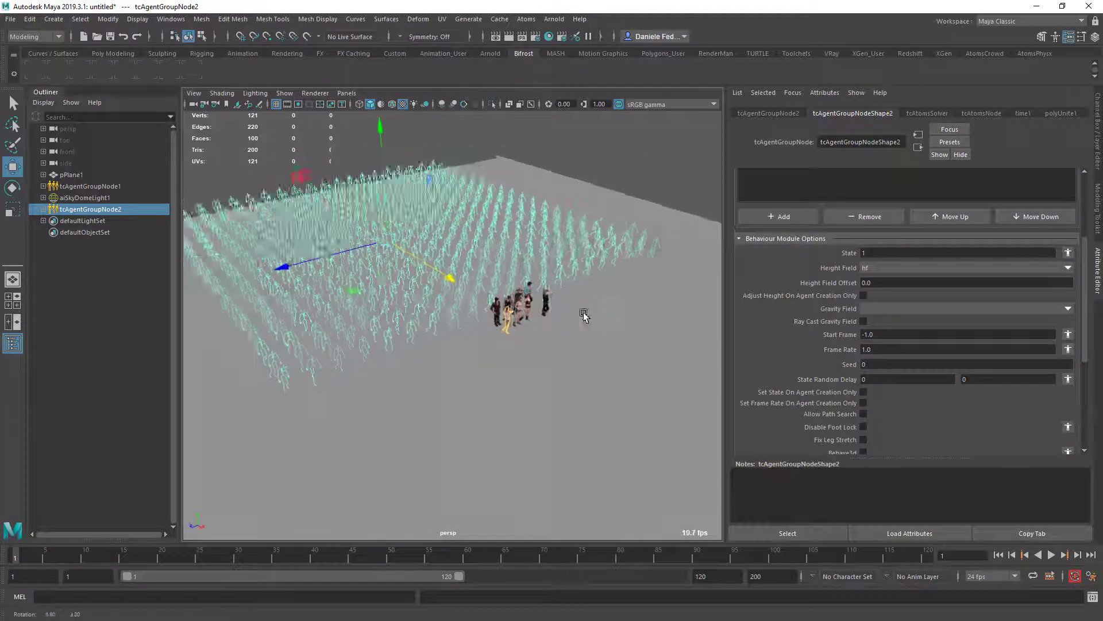
scroll(821, 295, up, 2)
scroll(821, 294, up, 3)
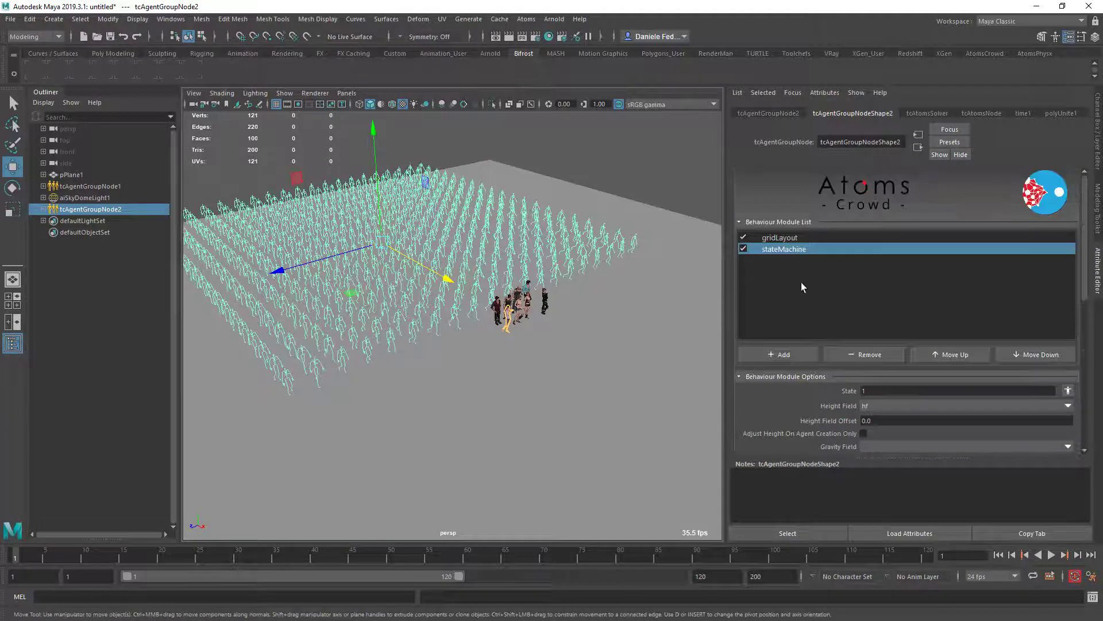
- Randomize the second group's variations across all rMan and rWoman variations at 0.5 each with the Variation Randomizer, keeping the 150 distance enabled
click(526, 19)
mouse_move(569, 111)
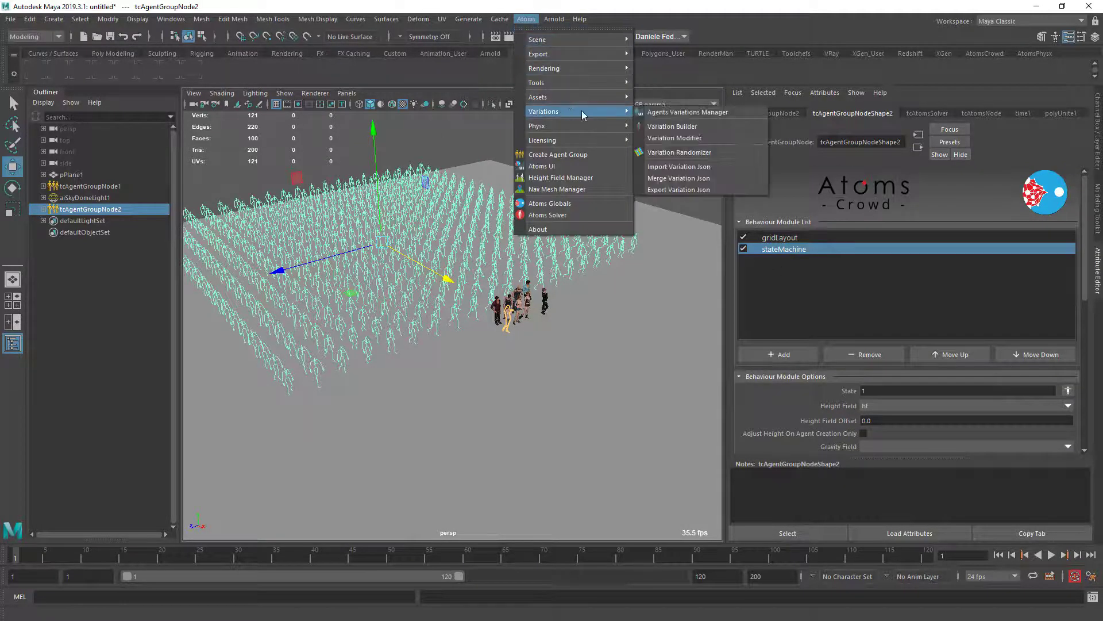
click(661, 147)
click(345, 180)
ctrl+click(350, 225)
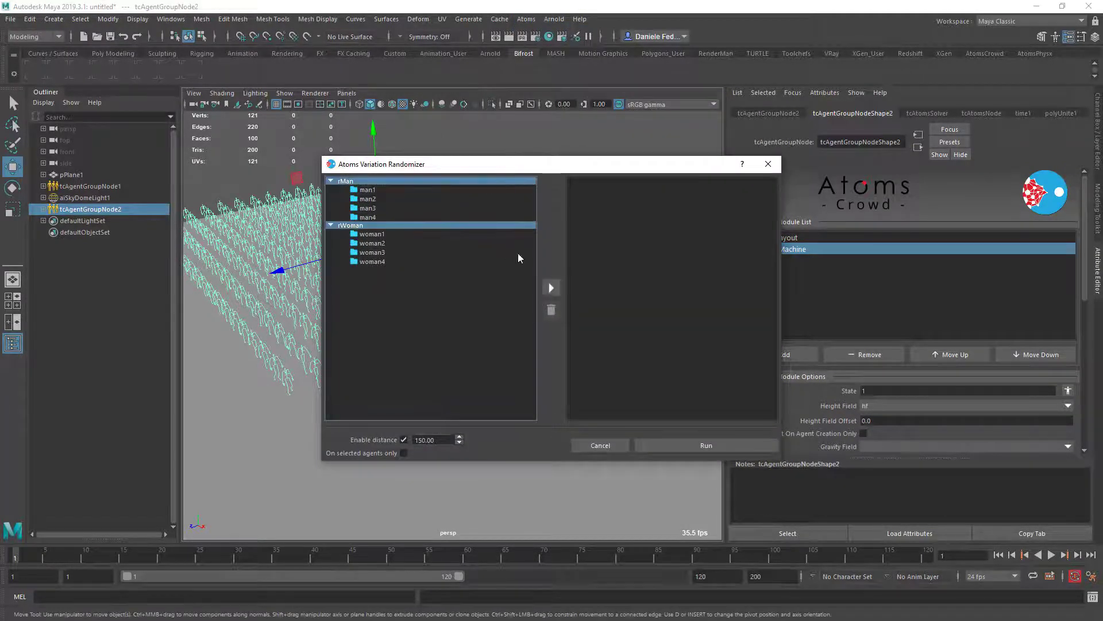
click(550, 288)
click(704, 444)
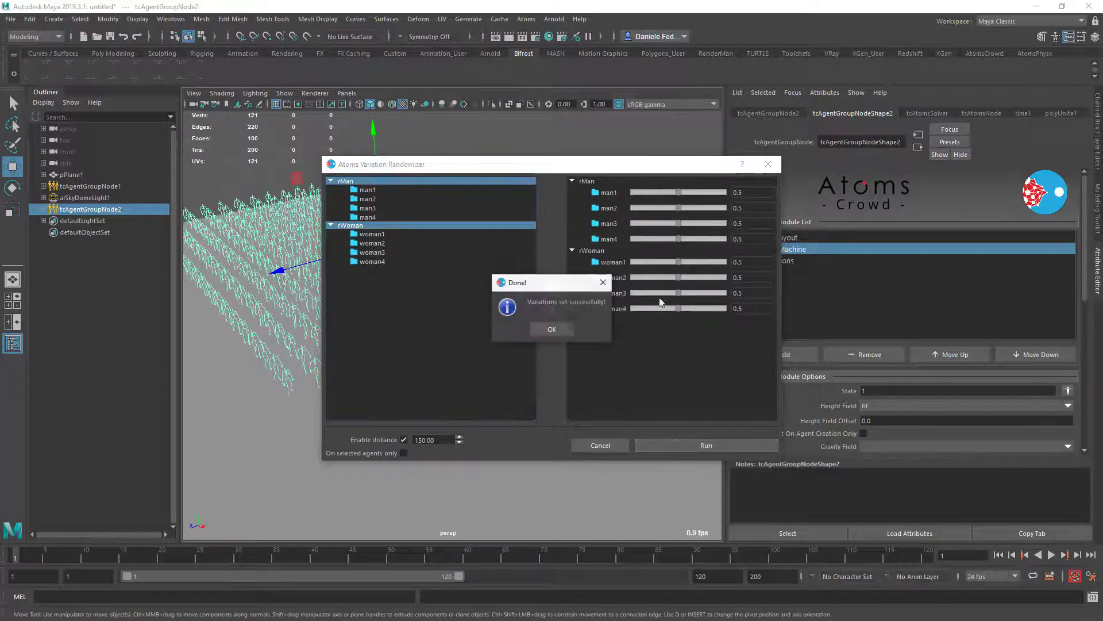
click(552, 330)
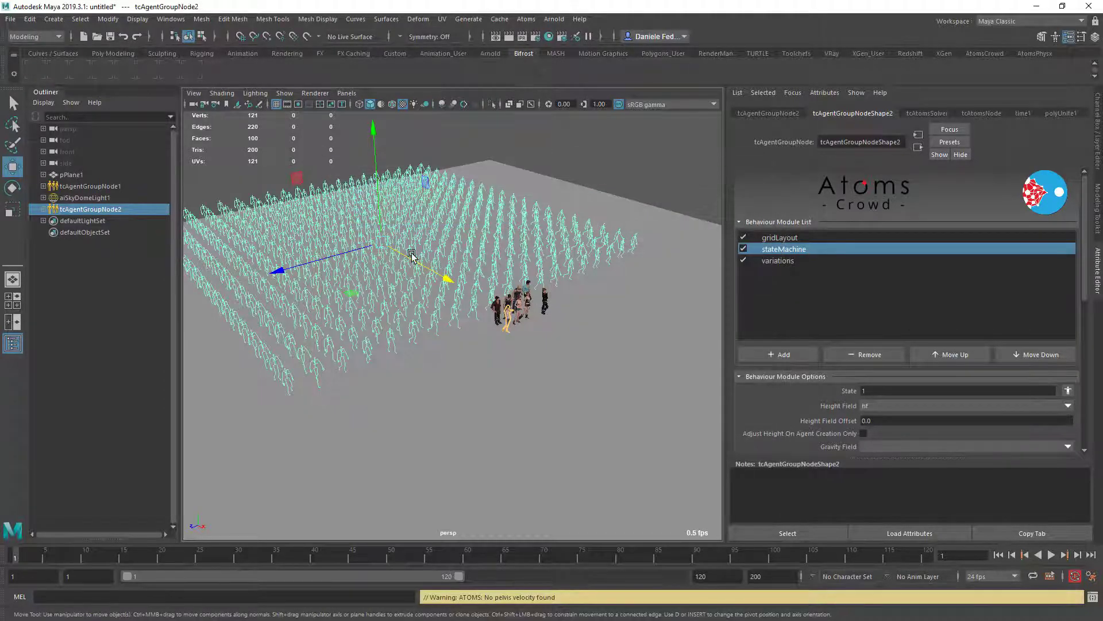
- Set the second agent group's display type to variations
alt+drag(509, 231, 460, 235)
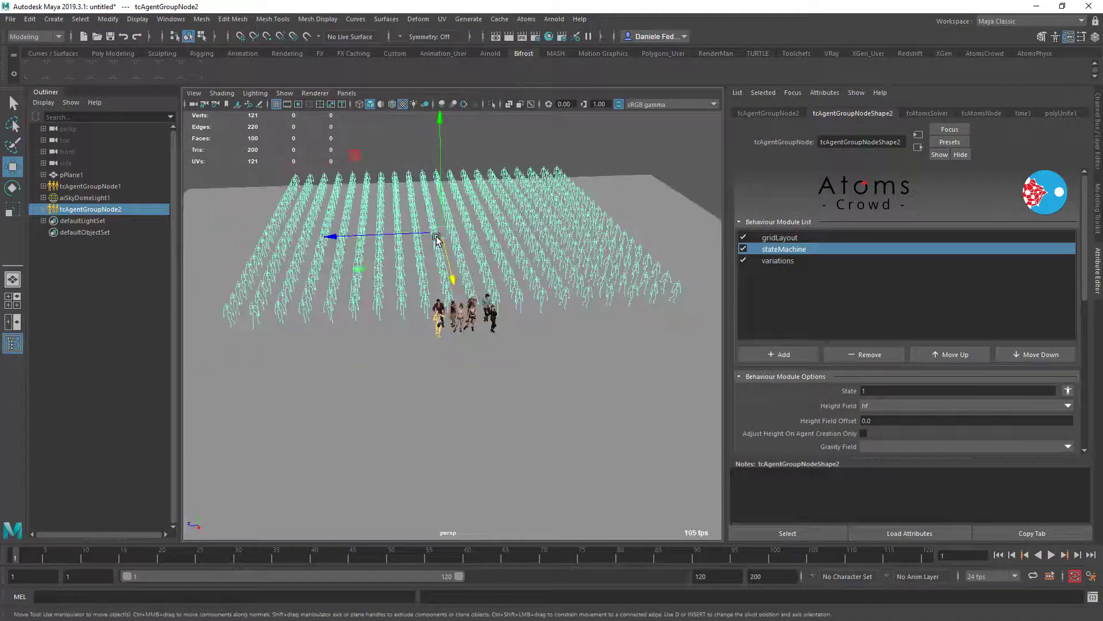
scroll(787, 402, down, 6)
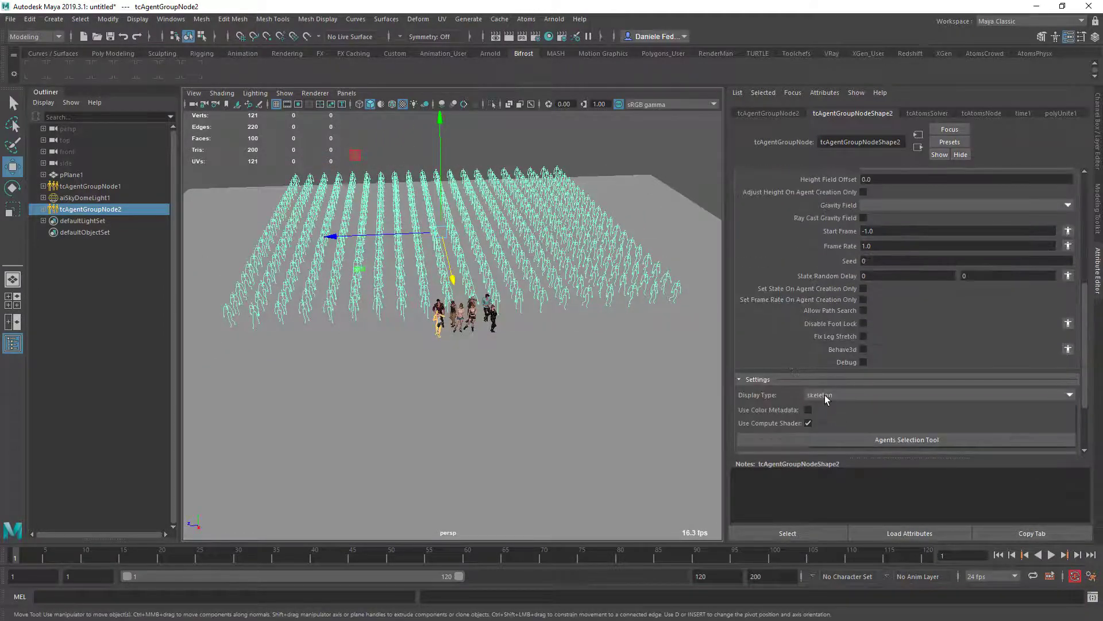
click(828, 395)
click(821, 427)
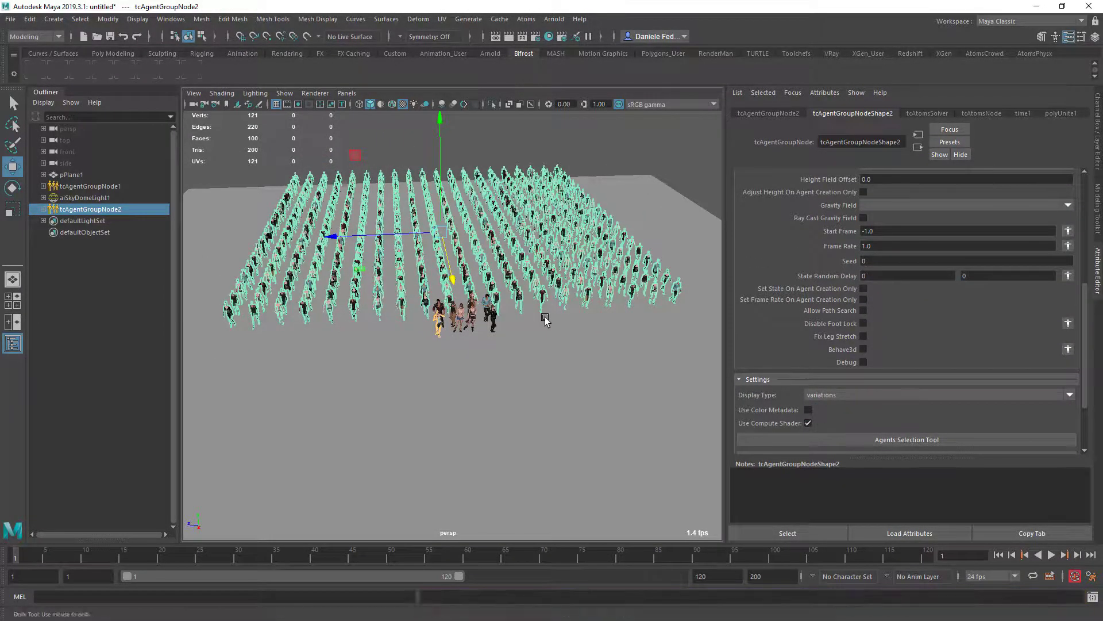
- Show the 960 x 540 resolution gate in the perspective view and frame the posed characters up close with the crowd behind them
scroll(546, 299, up, 3)
mouse_move(546, 299)
alt+mouse_down()
mouse_move(621, 335)
mouse_move(328, 311)
mouse_move(571, 323)
mouse_move(570, 272)
mouse_move(543, 302)
alt+mouse_up()
alt+right_drag(552, 287, 768, 273)
alt+drag(573, 289, 546, 256)
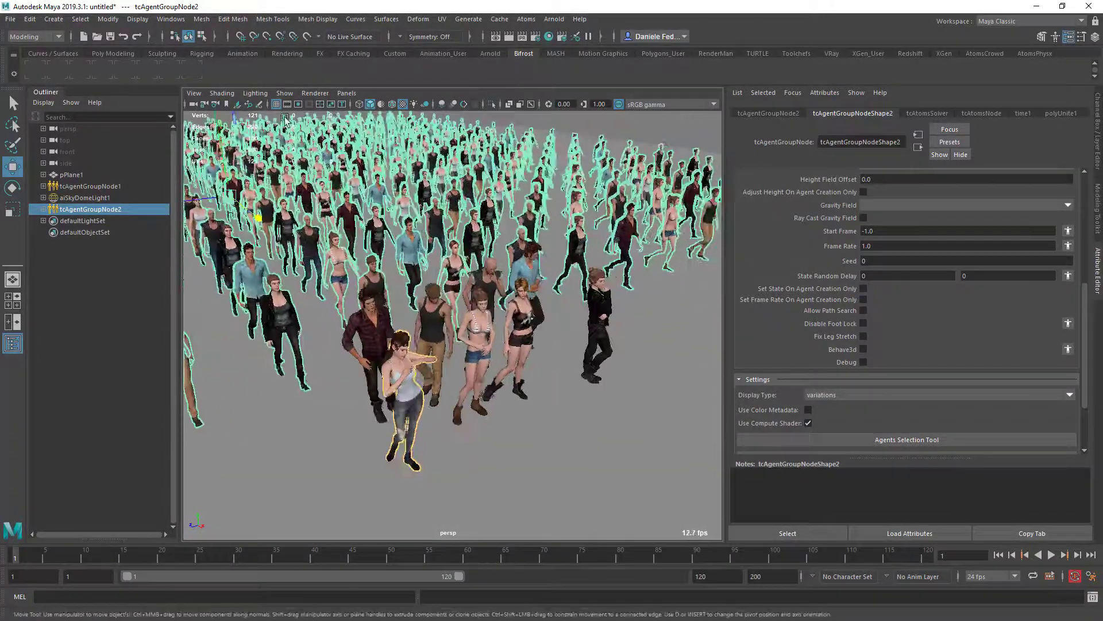
click(288, 104)
click(298, 105)
alt+drag(474, 313, 444, 270)
alt+middle_drag(445, 270, 445, 278)
alt+right_drag(445, 278, 543, 284)
alt+drag(542, 284, 547, 277)
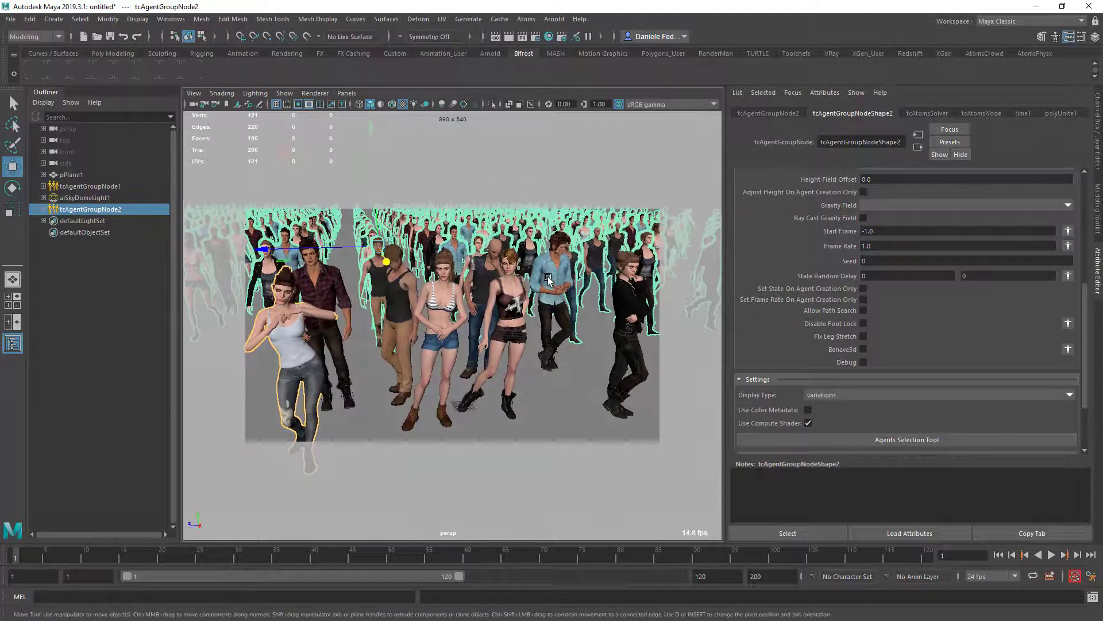
alt+right_drag(547, 277, 544, 278)
alt+middle_drag(545, 278, 545, 276)
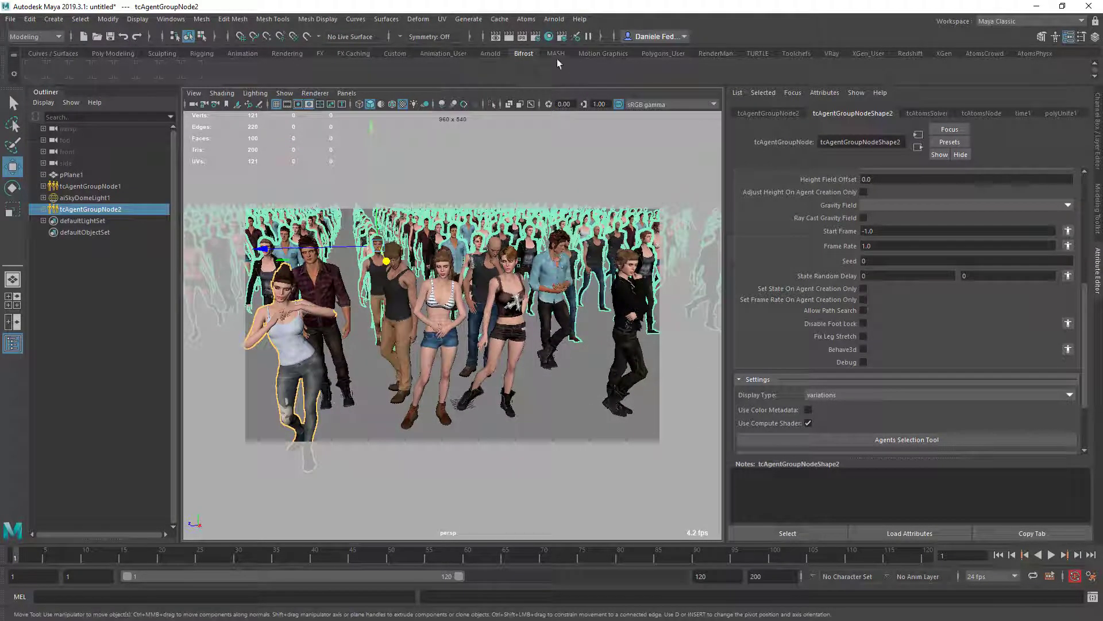
- Set the scene's renderer to Arnold Renderer and render the current frame
click(536, 36)
click(98, 210)
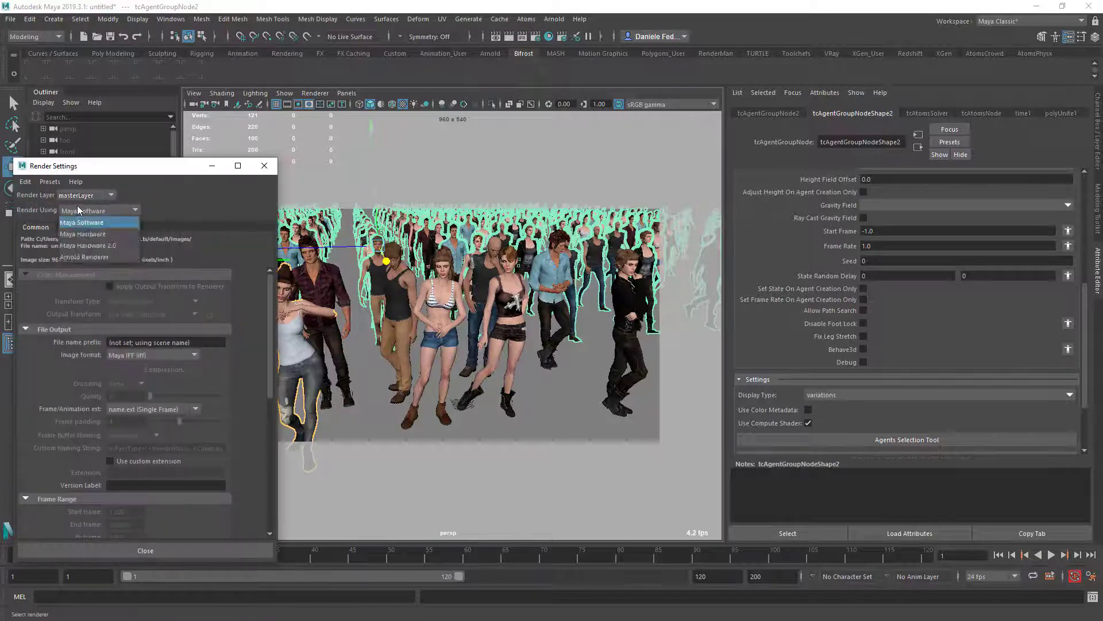
click(86, 256)
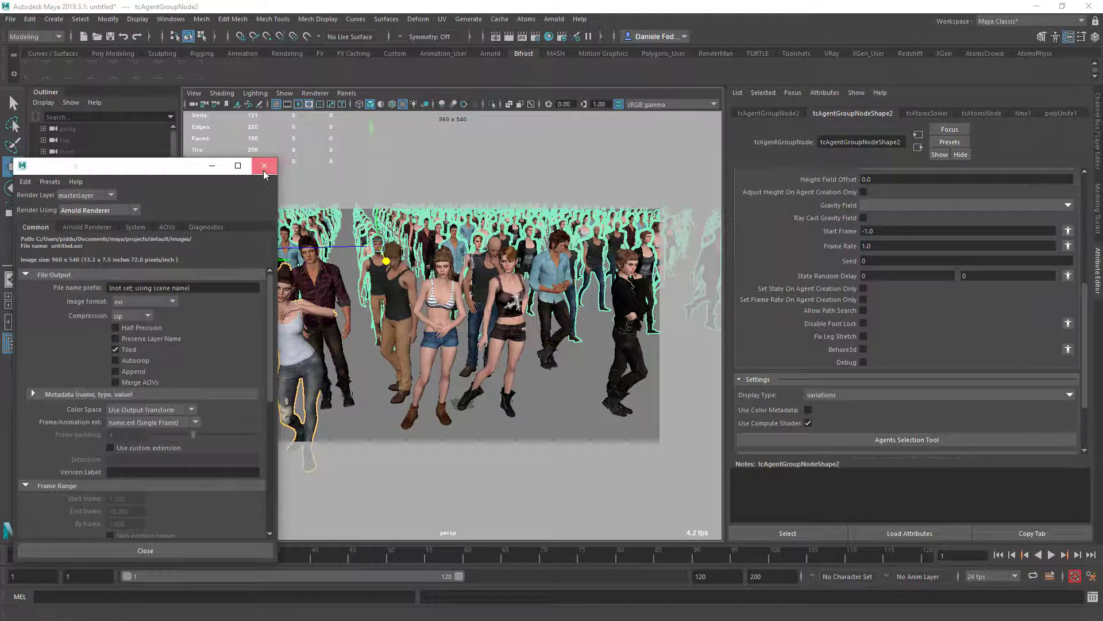
click(264, 166)
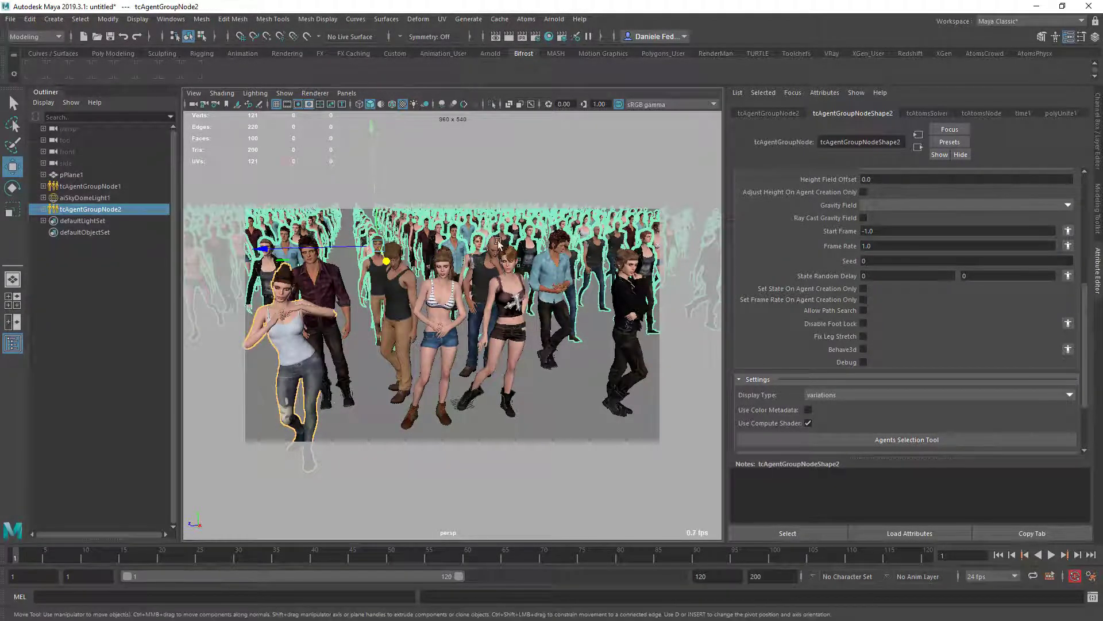
click(508, 36)
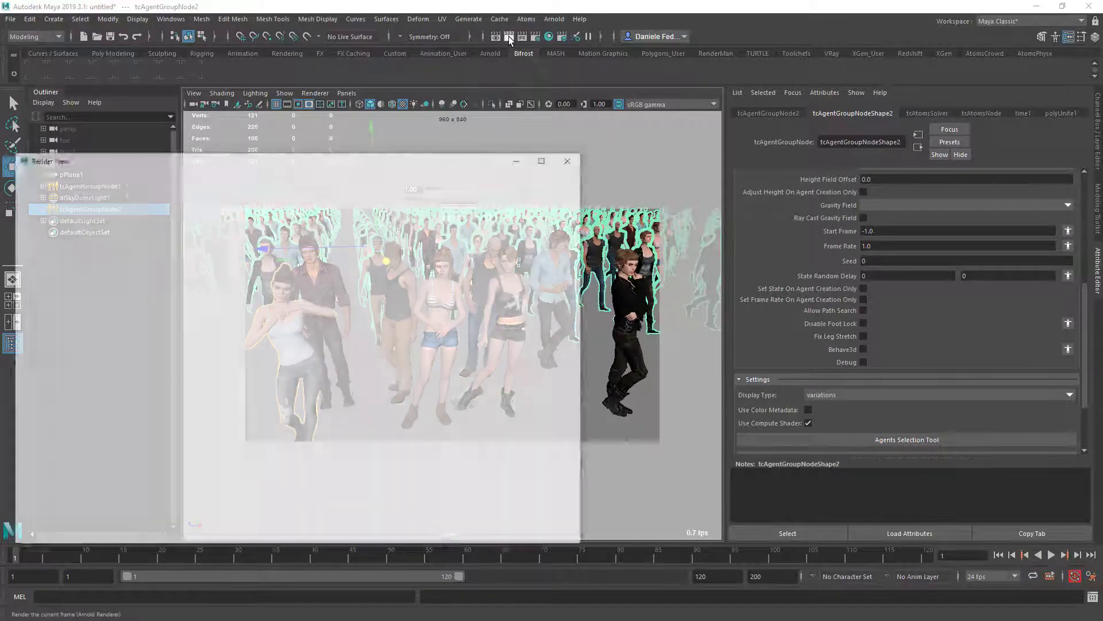